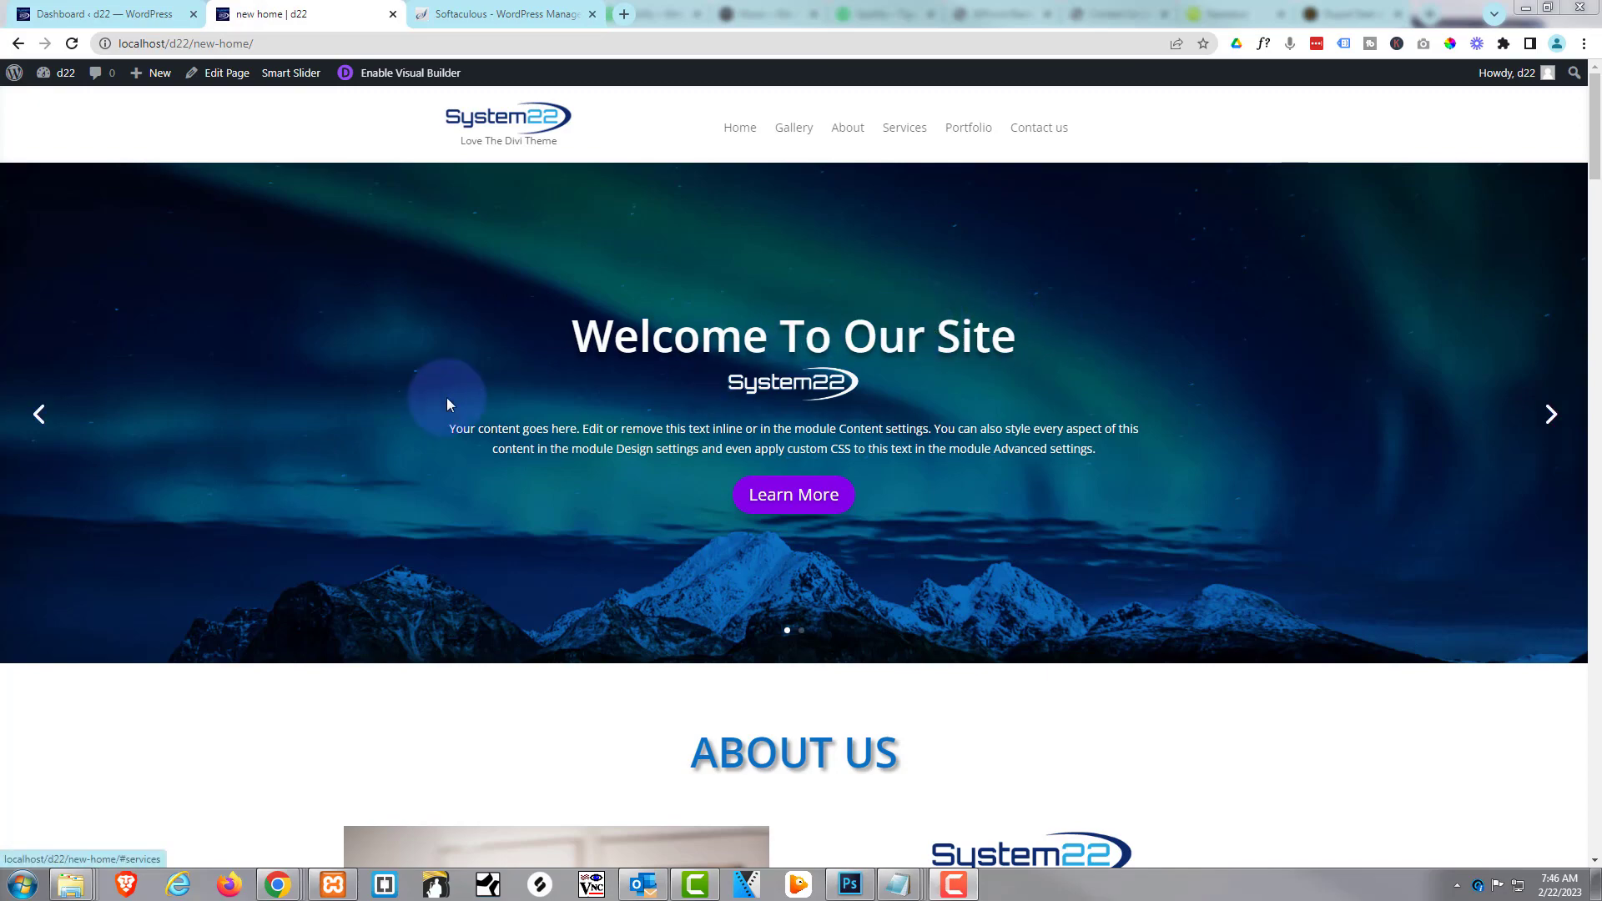
# Scroll through the local Divi 'new home' page, past the slider and About Us section
pyautogui.scroll(-7, 333, 429)
pyautogui.scroll(-4, 333, 429)
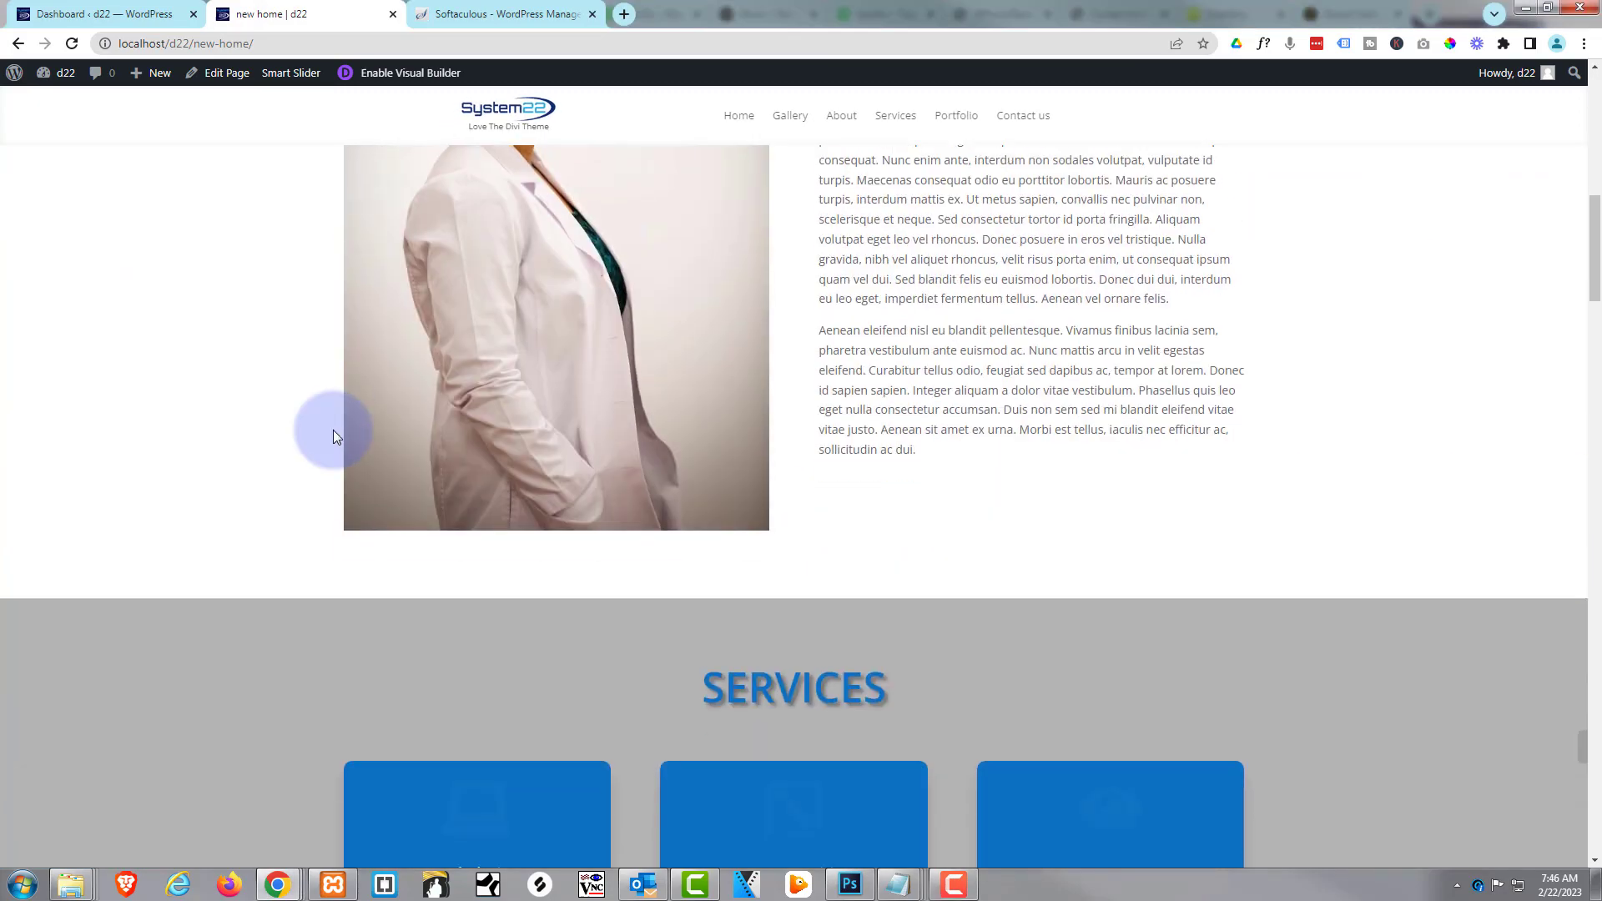
pyautogui.scroll(5, 334, 429)
pyautogui.scroll(5, 333, 429)
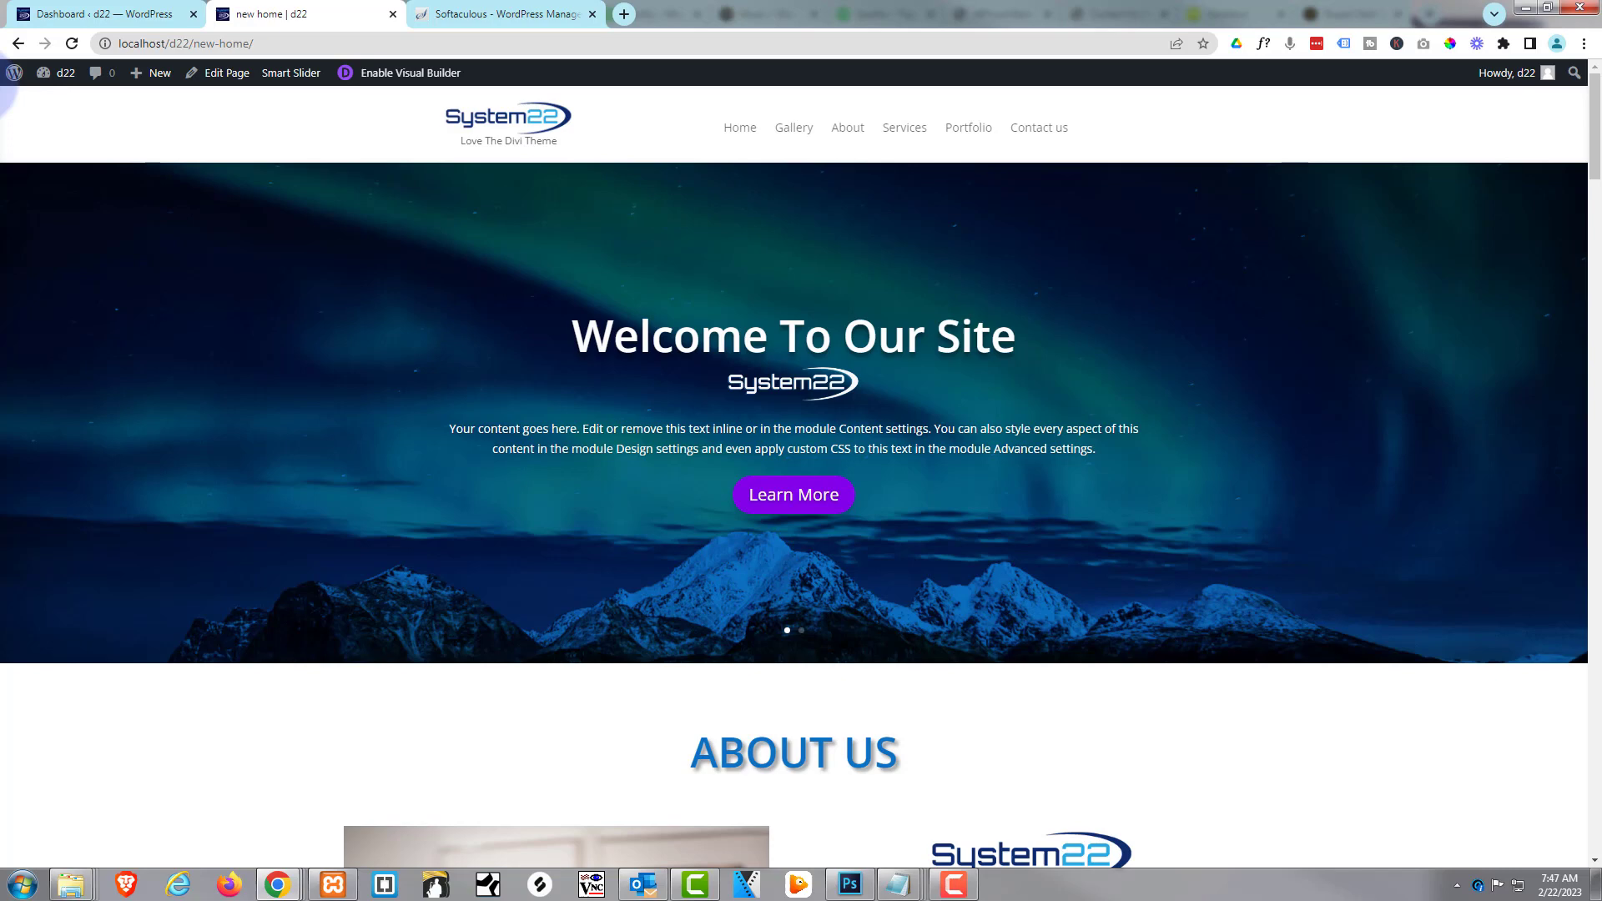
# In WPvivid Backup, review the weekly Schedule settings, then return to Backup & Restore
pyautogui.click(121, 13)
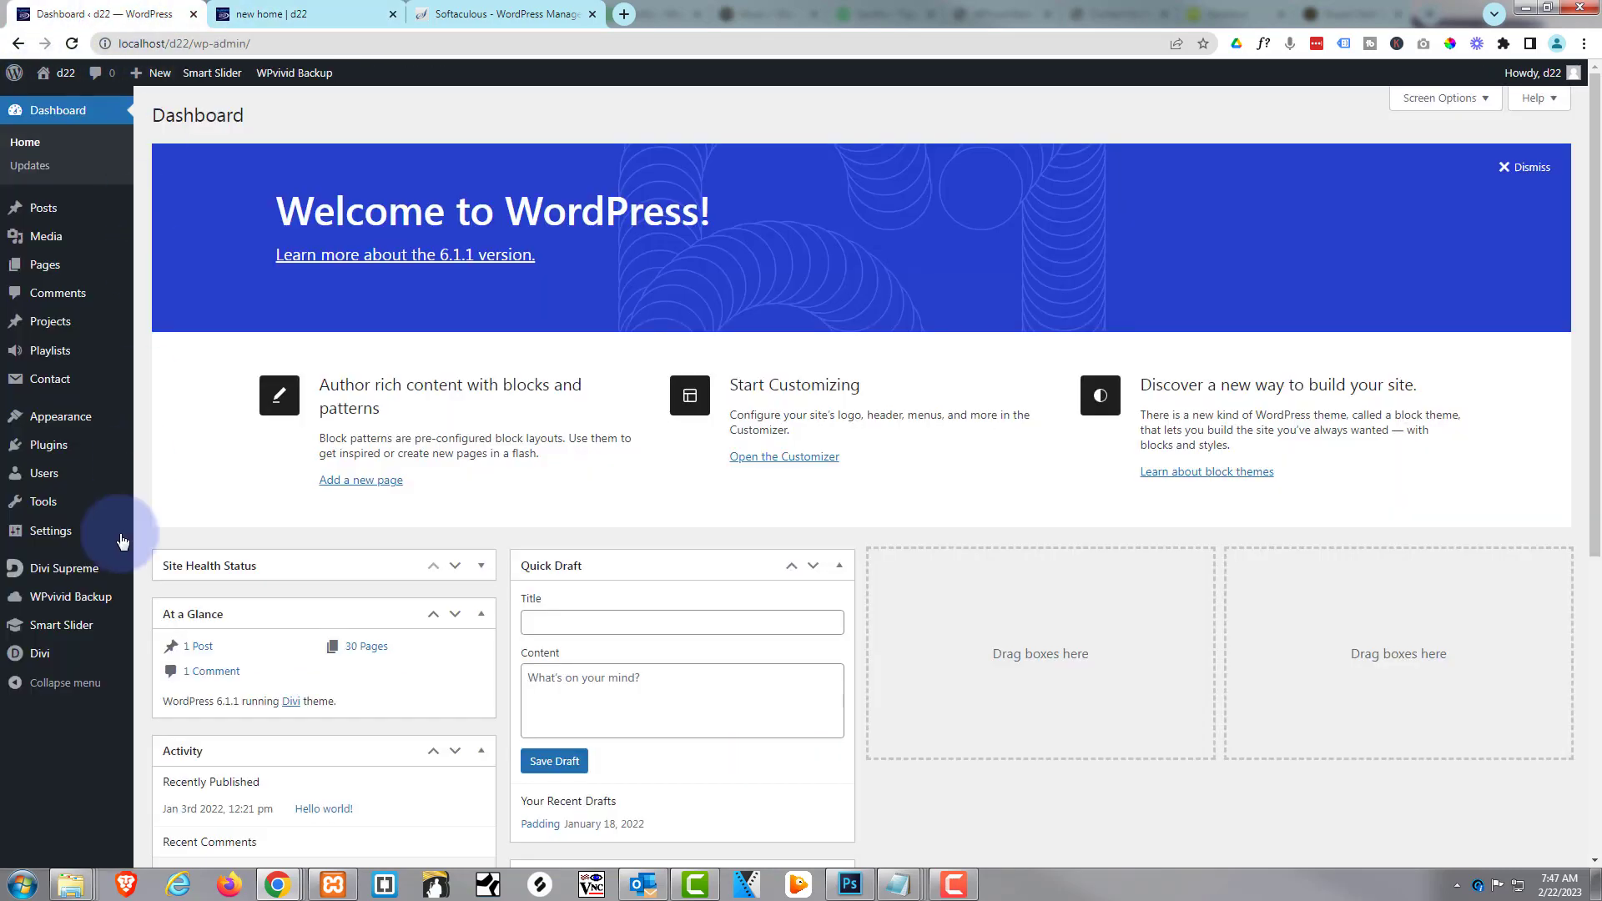
pyautogui.click(52, 597)
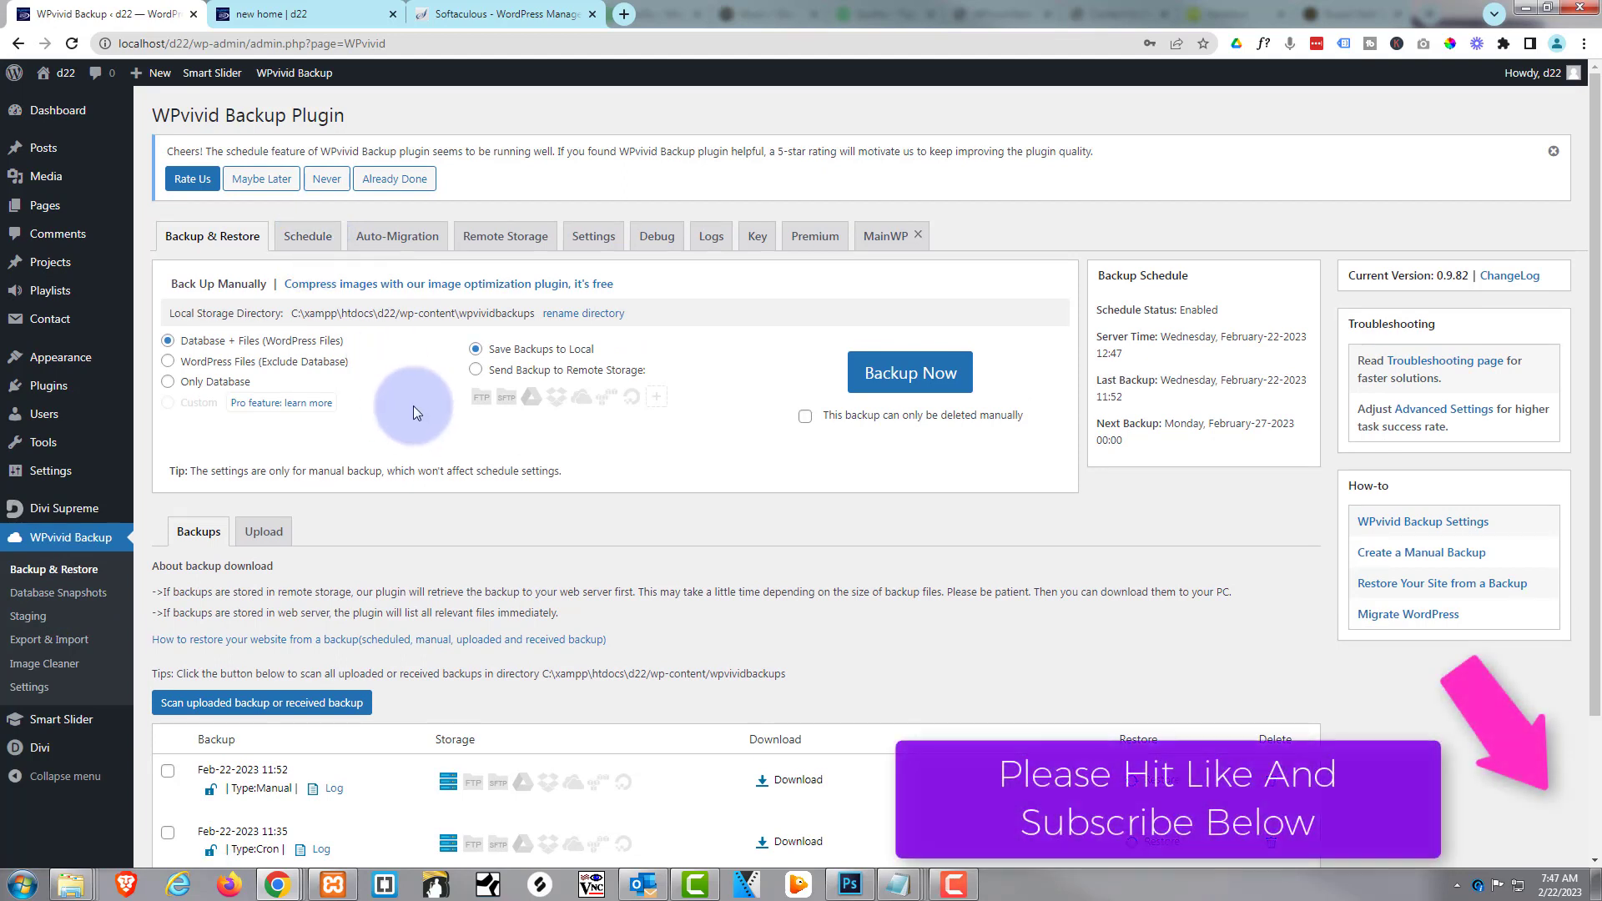
pyautogui.click(303, 240)
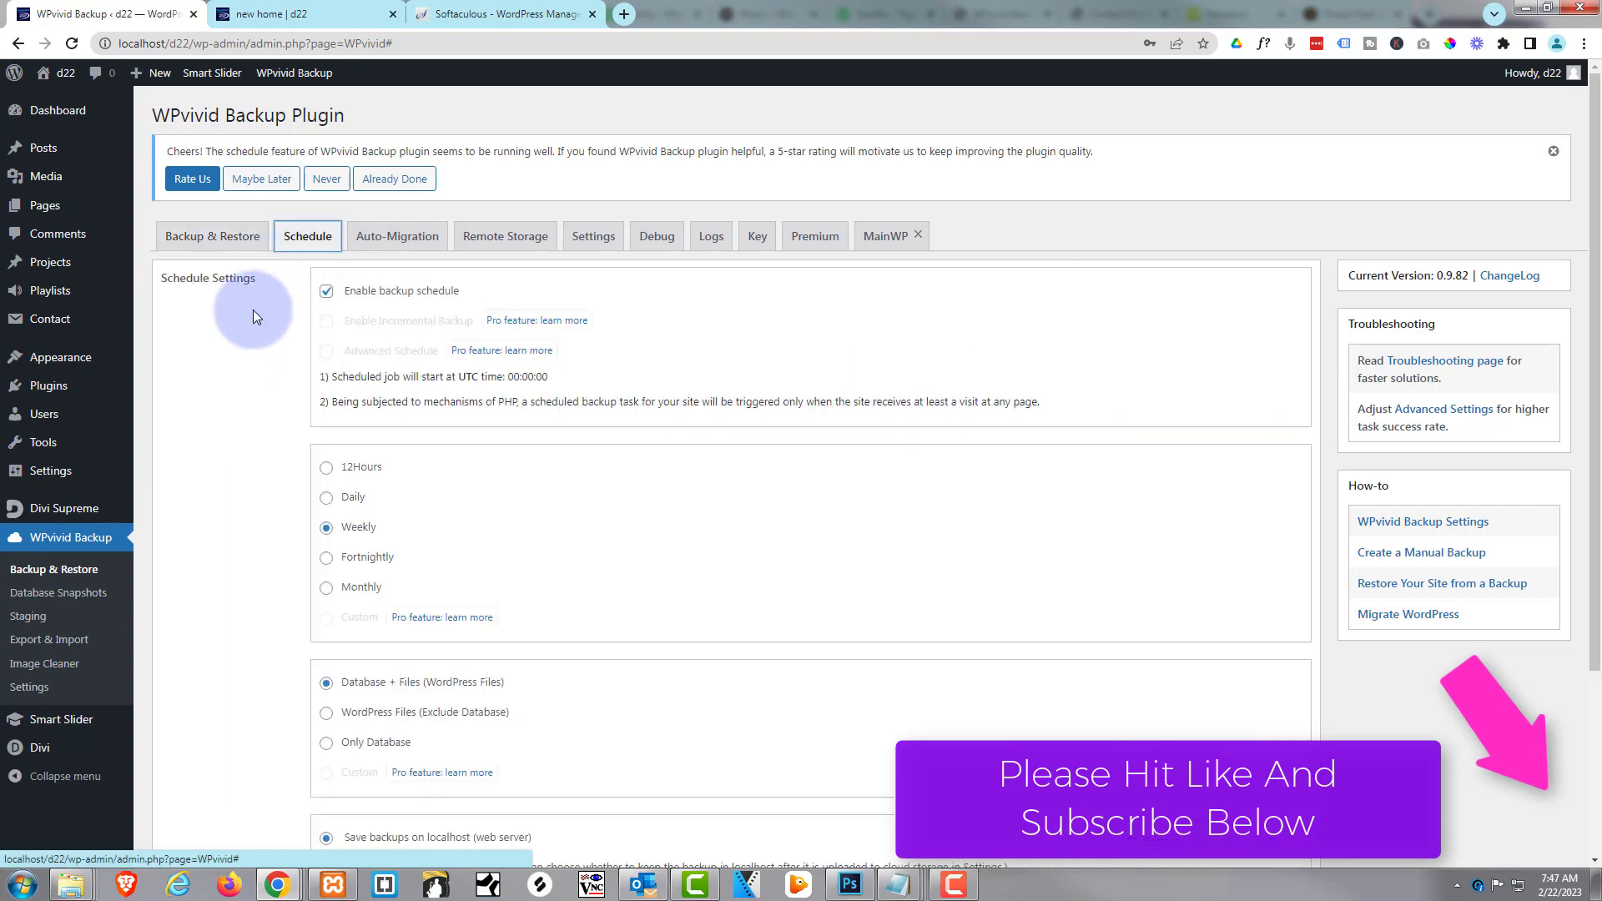
pyautogui.scroll(-3, 465, 544)
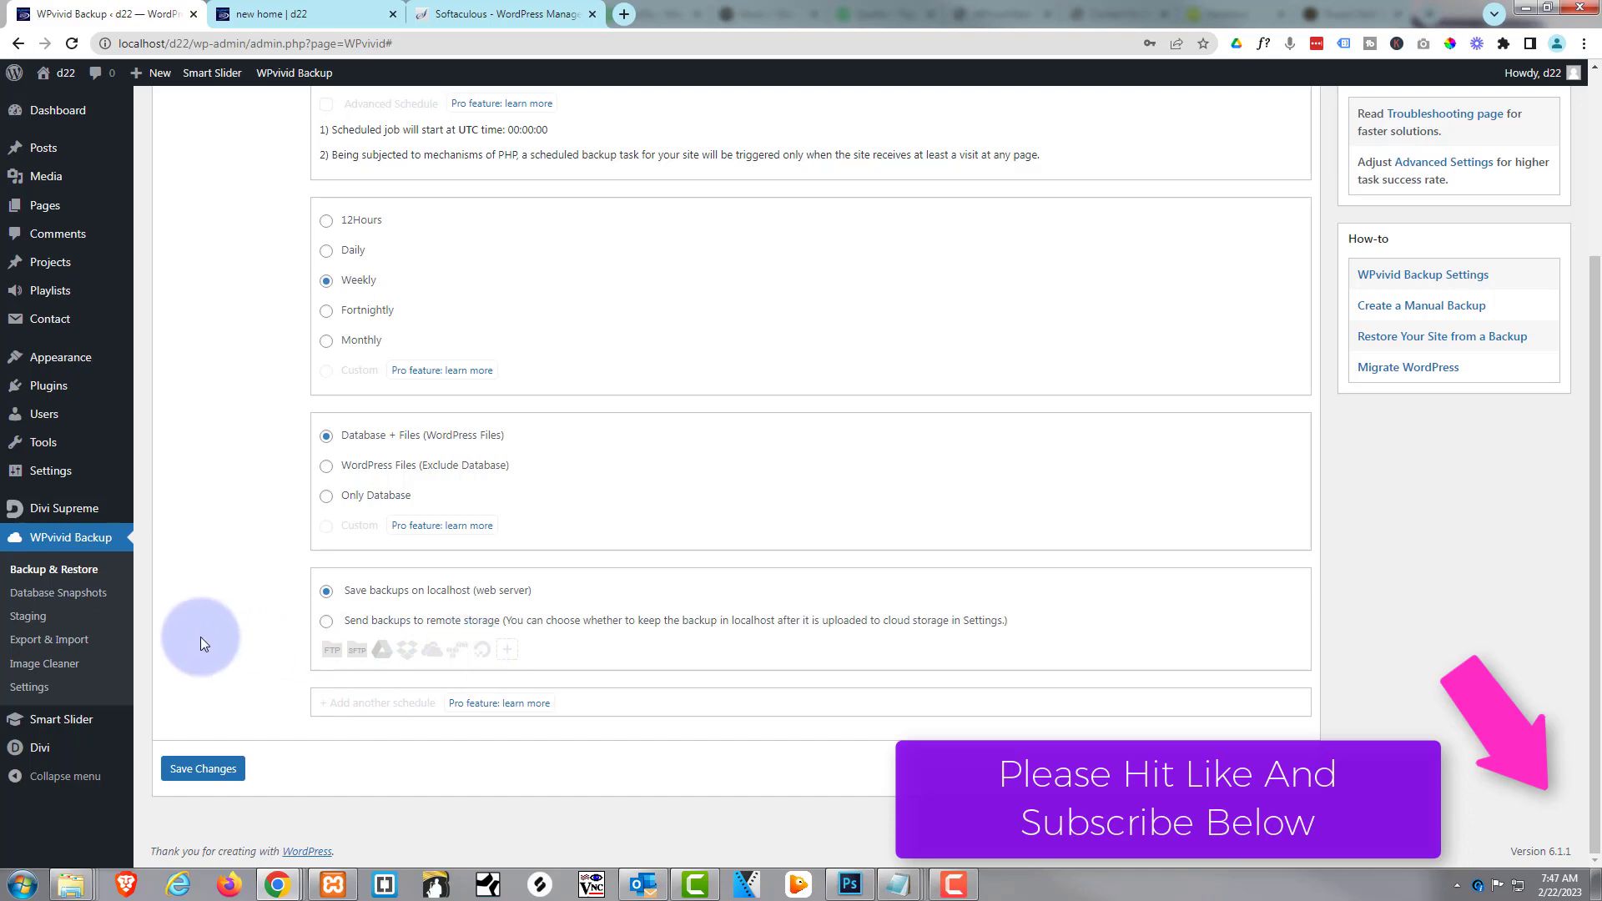
pyautogui.scroll(3, 204, 640)
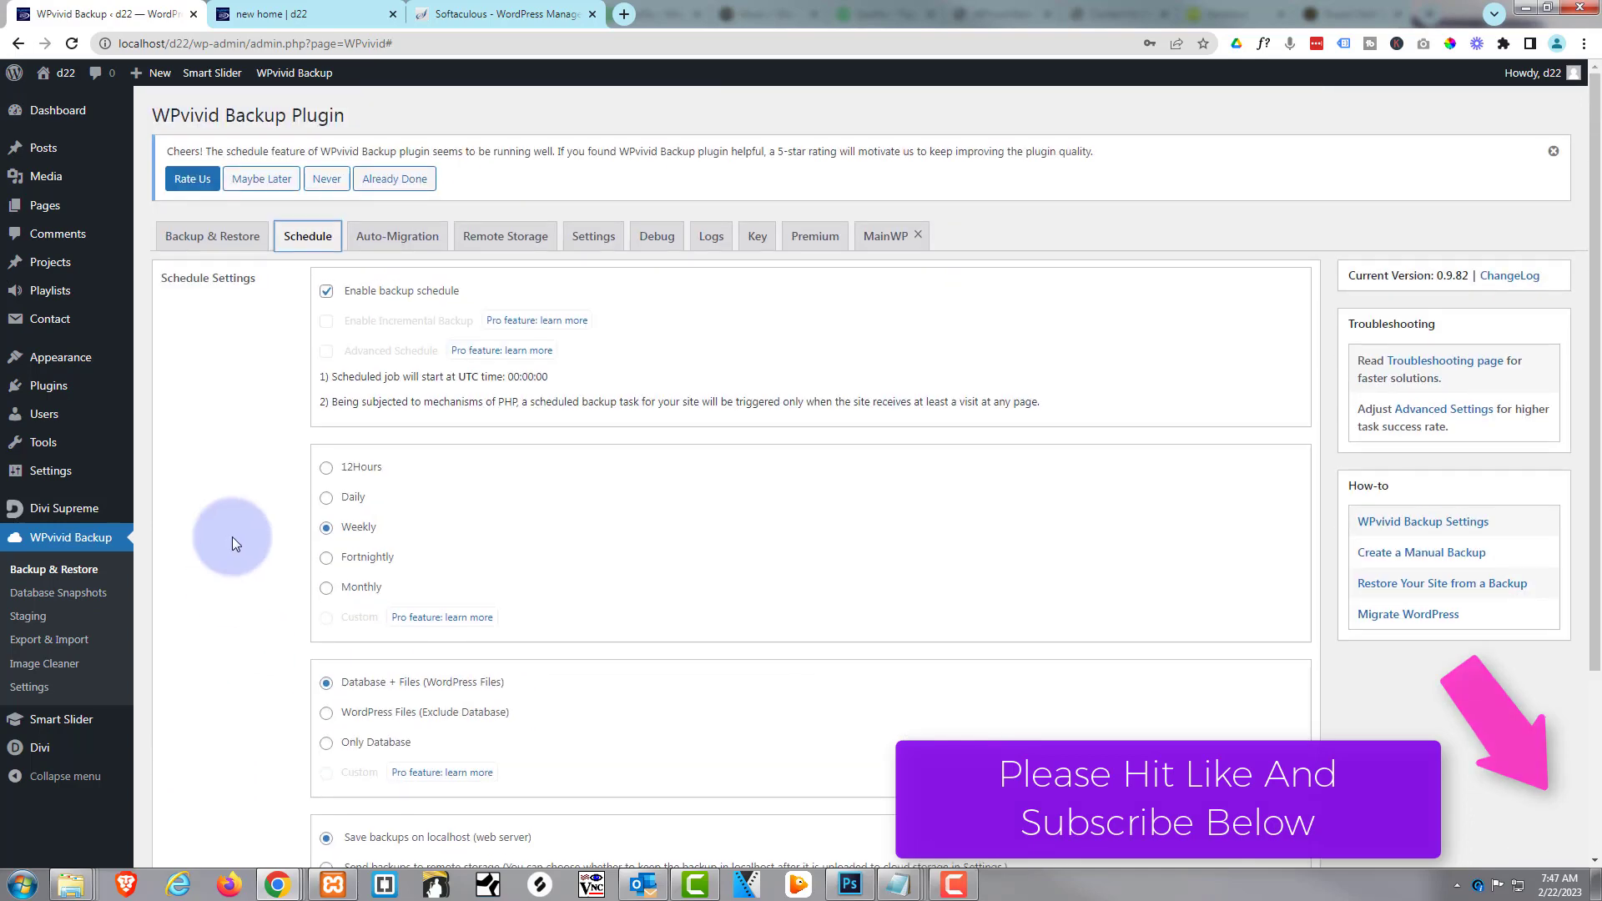
pyautogui.click(215, 238)
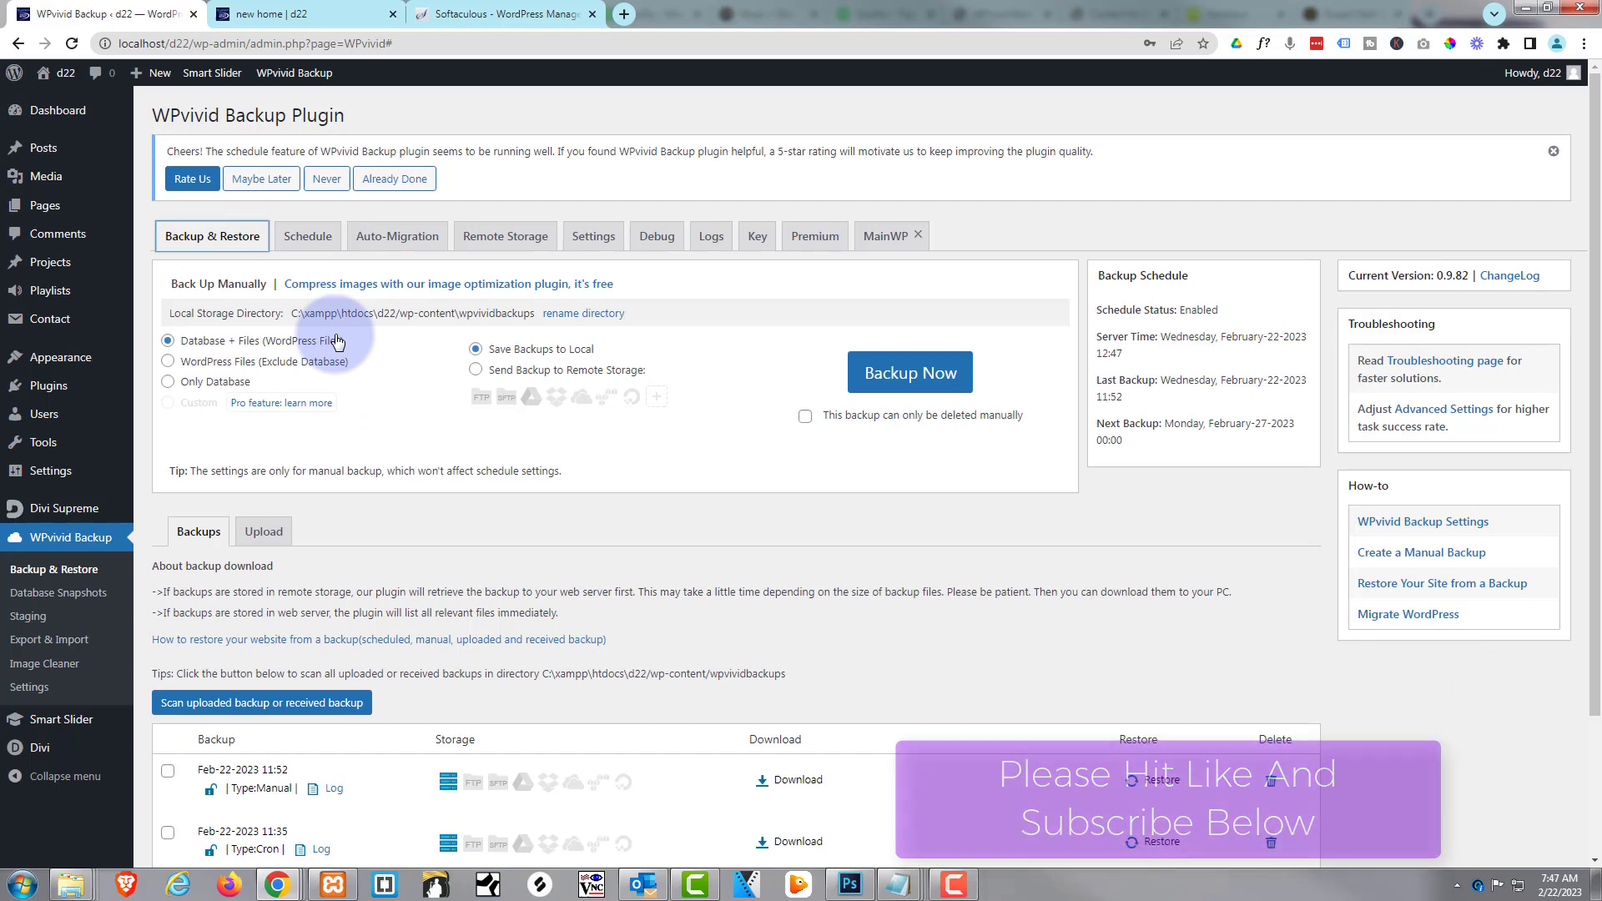
# Search the plugin directory under Plugins > Add New for 'wpvivid'
pyautogui.click(42, 388)
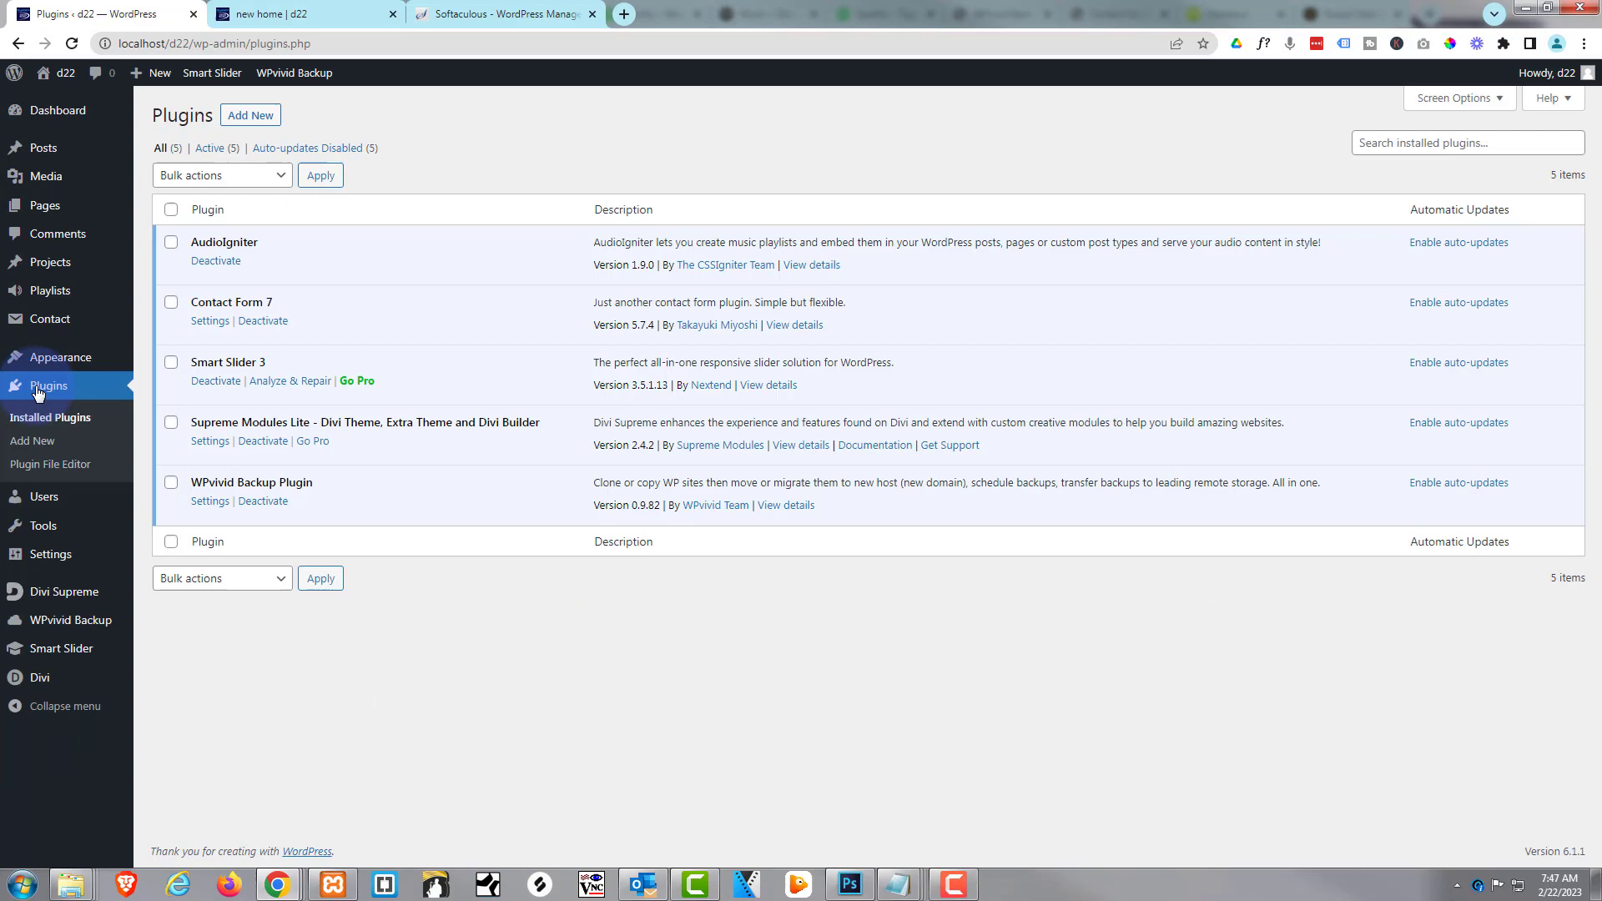
pyautogui.click(248, 117)
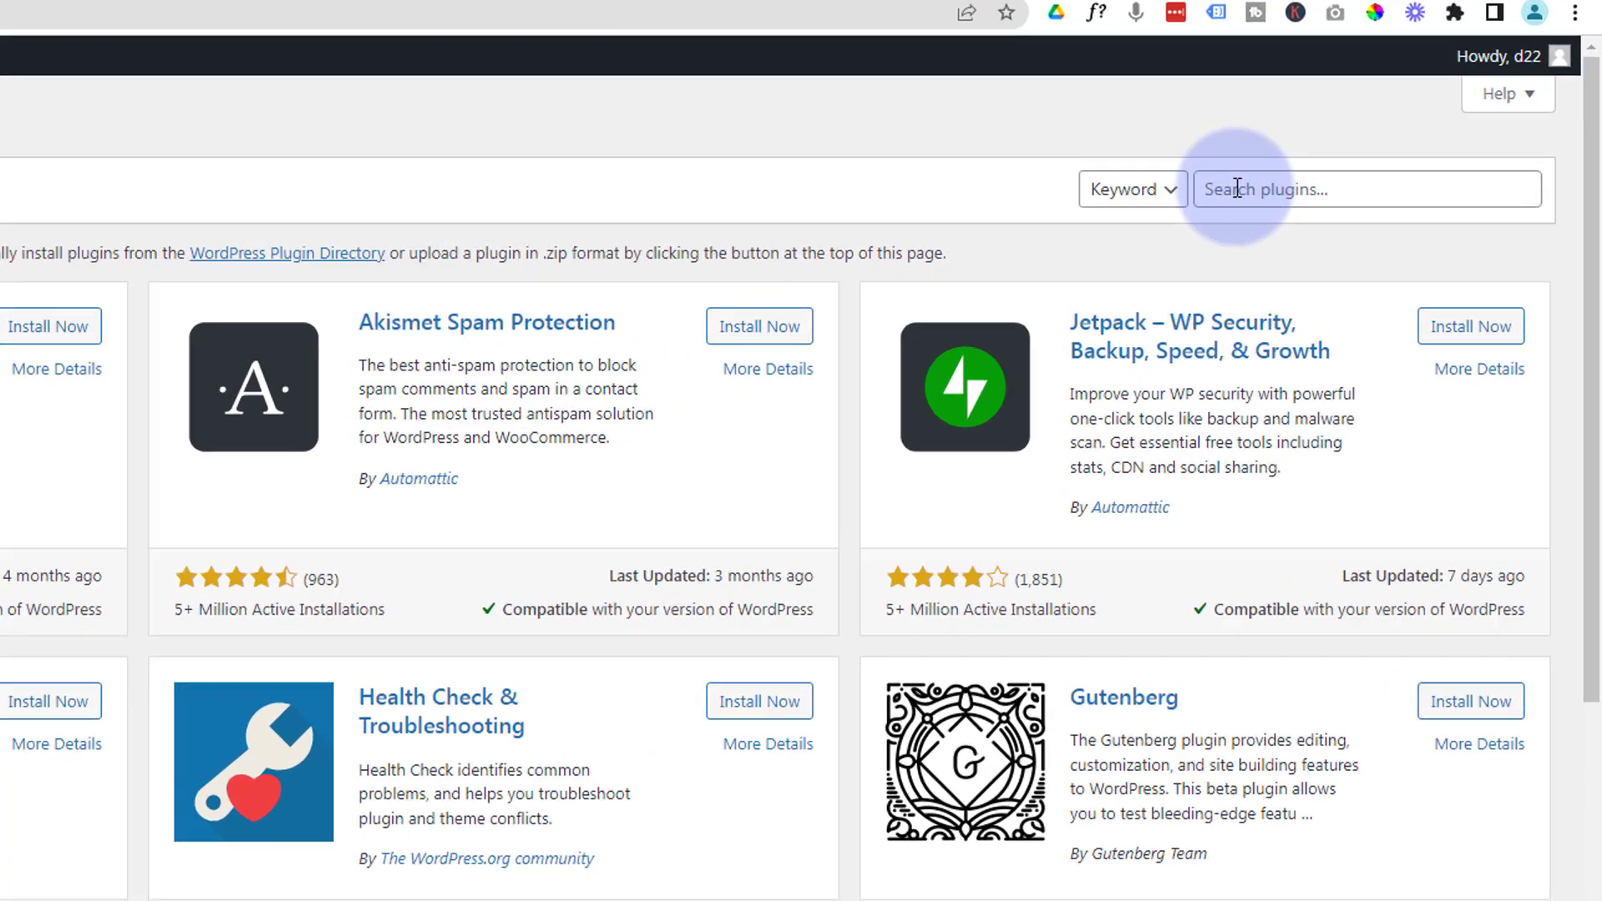
pyautogui.click(1360, 162)
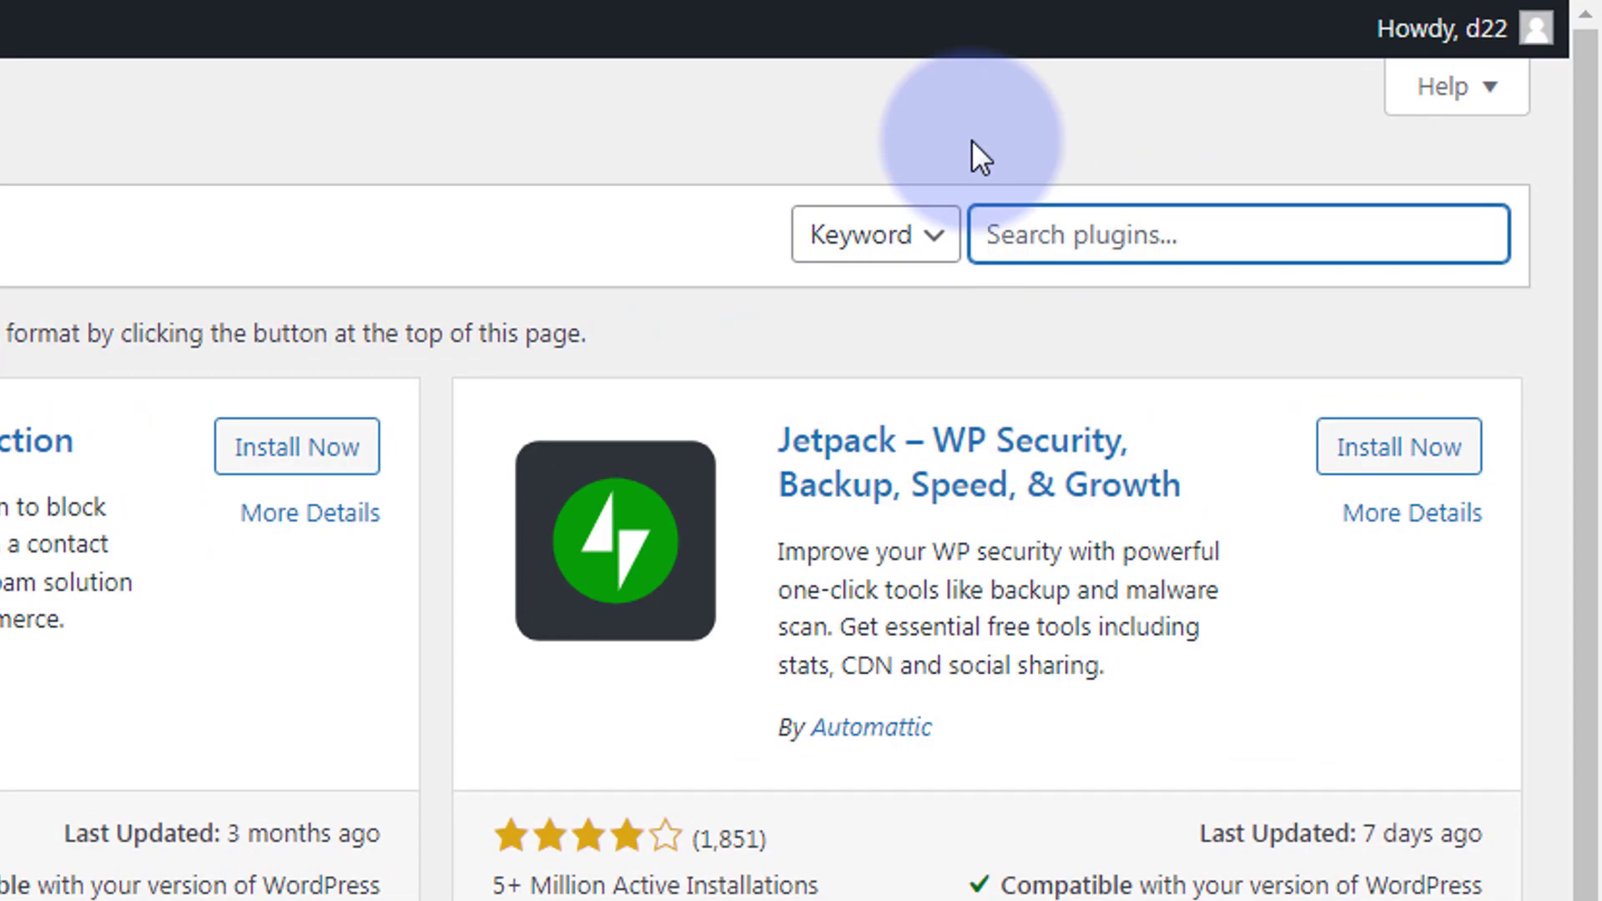
pyautogui.write('wpvivi')
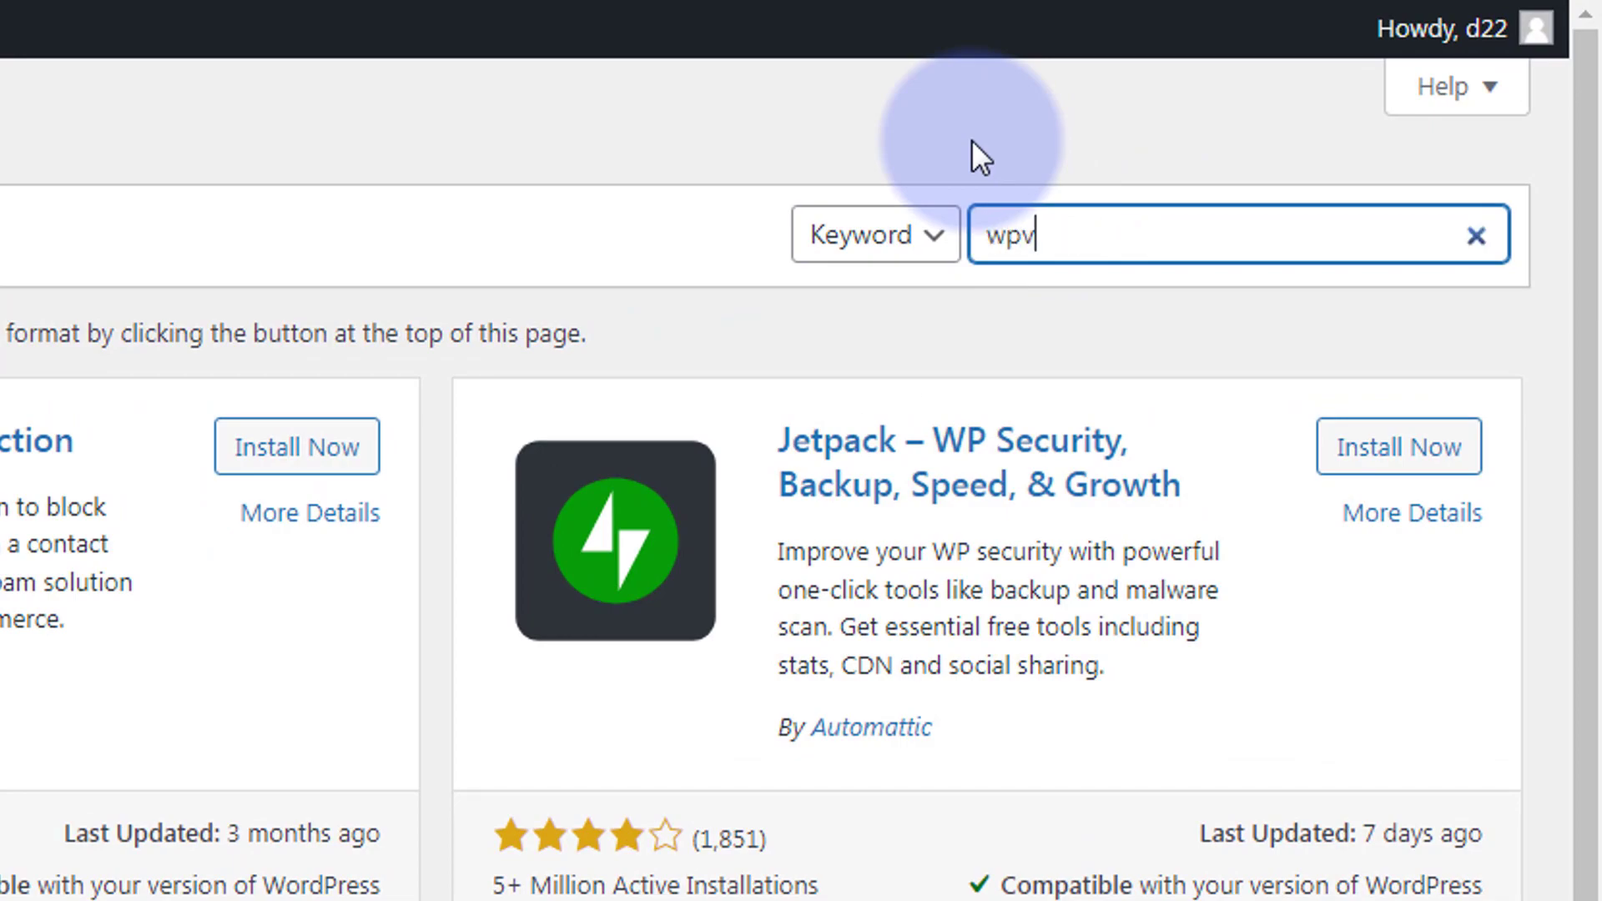
pyautogui.write('d')
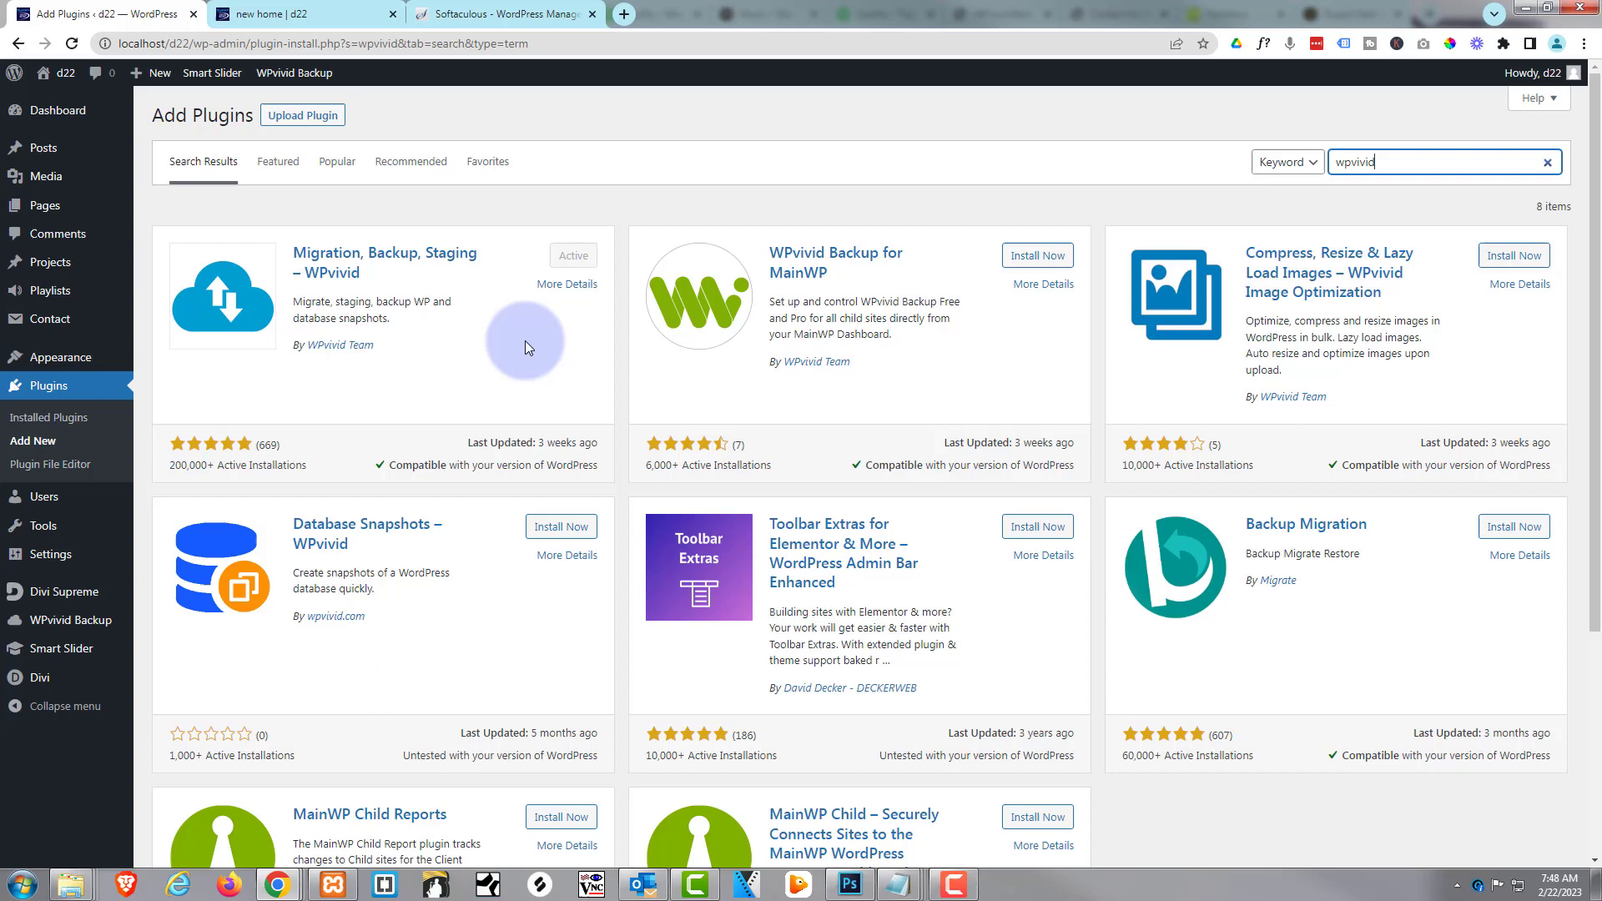
pyautogui.moveTo(35, 621)
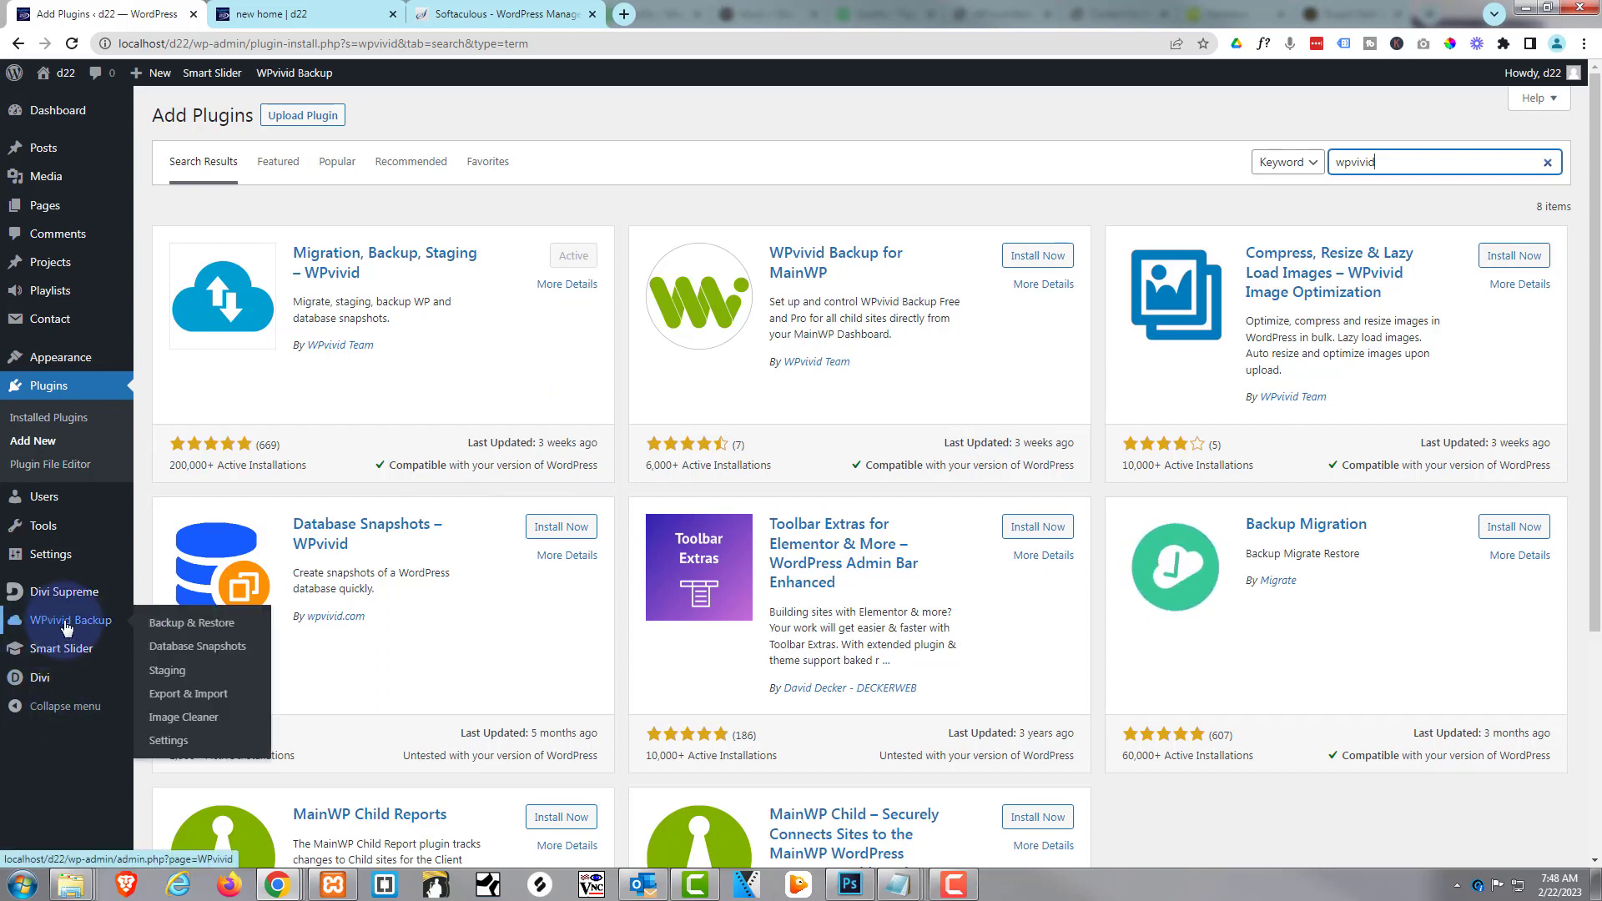
# Delete the Feb-22-2023 11:52 manual backup from WPvivid's backup list
pyautogui.click(68, 624)
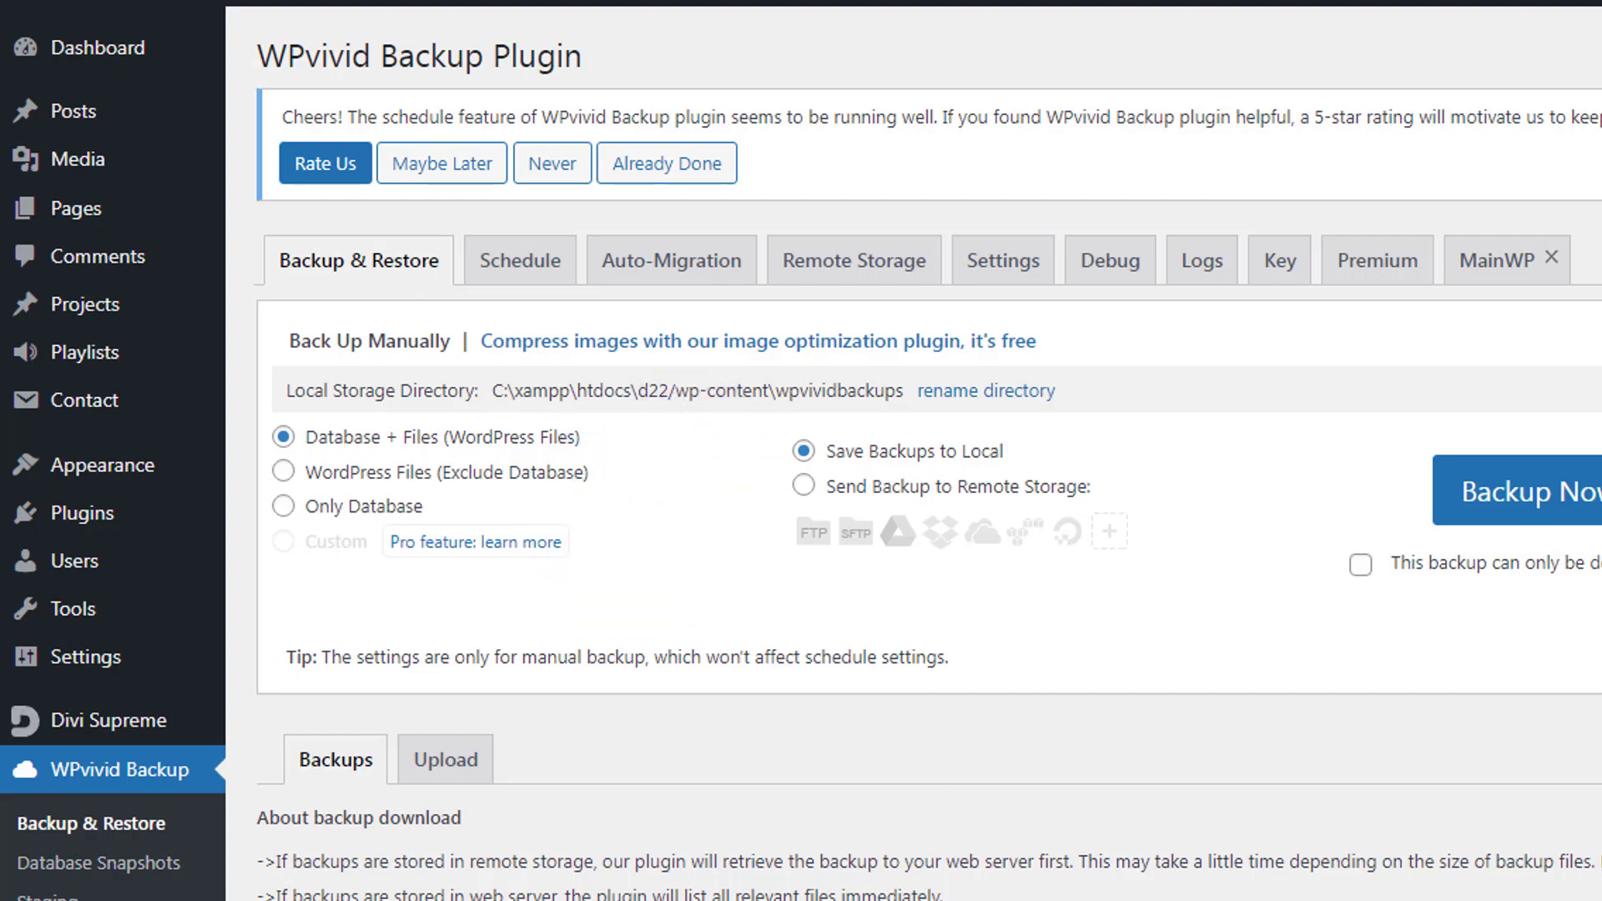
pyautogui.scroll(-1, 918, 501)
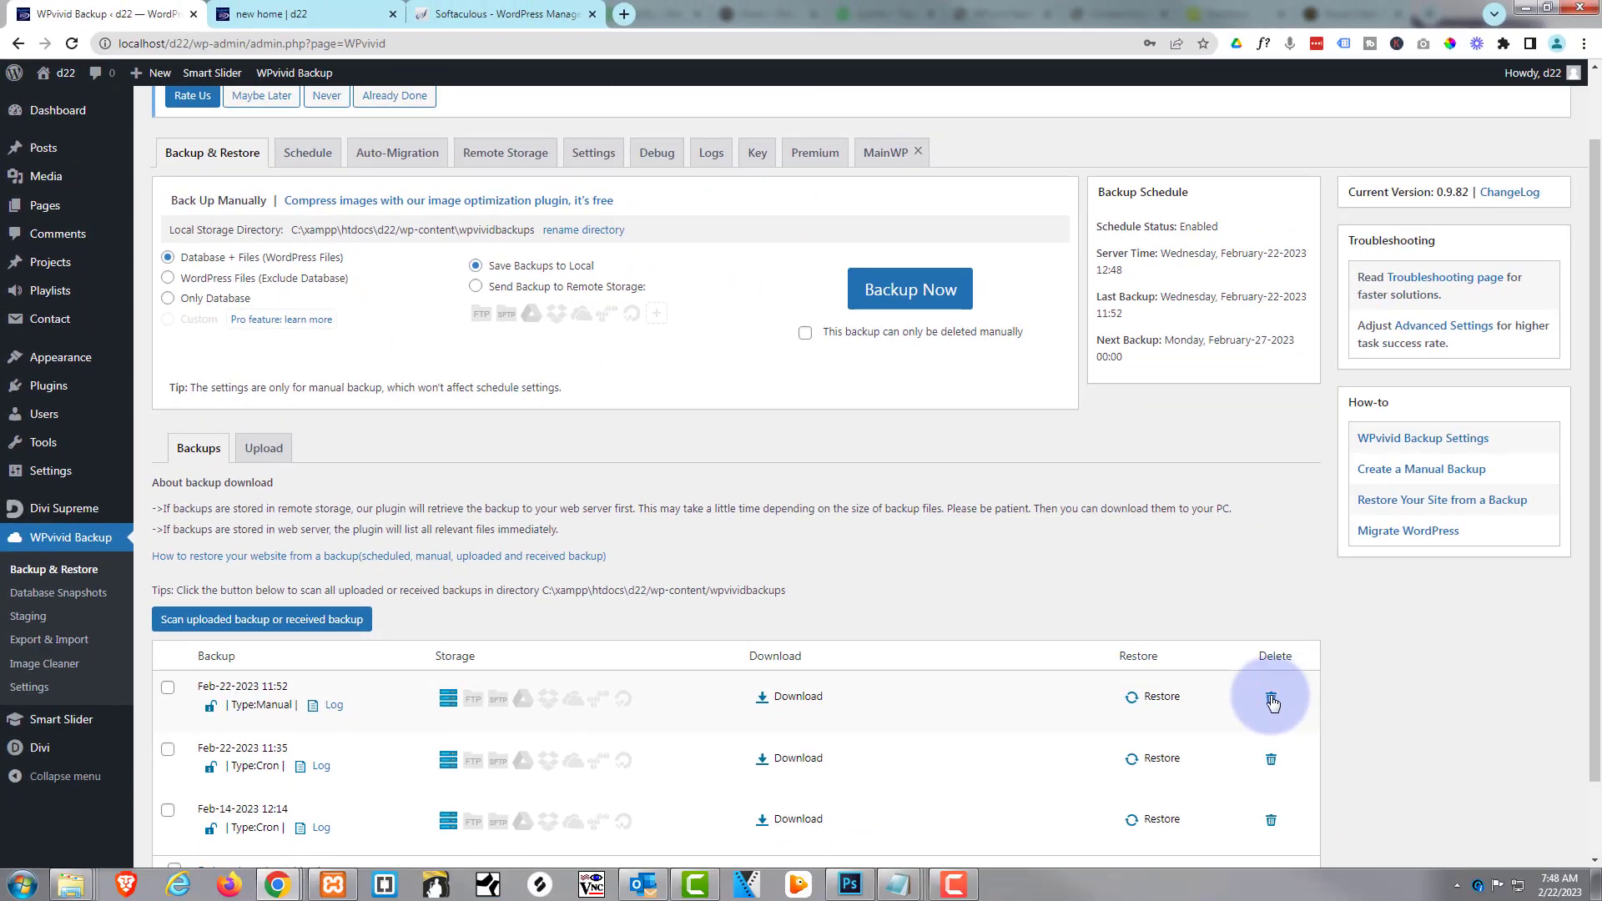
pyautogui.click(1272, 701)
pyautogui.click(882, 150)
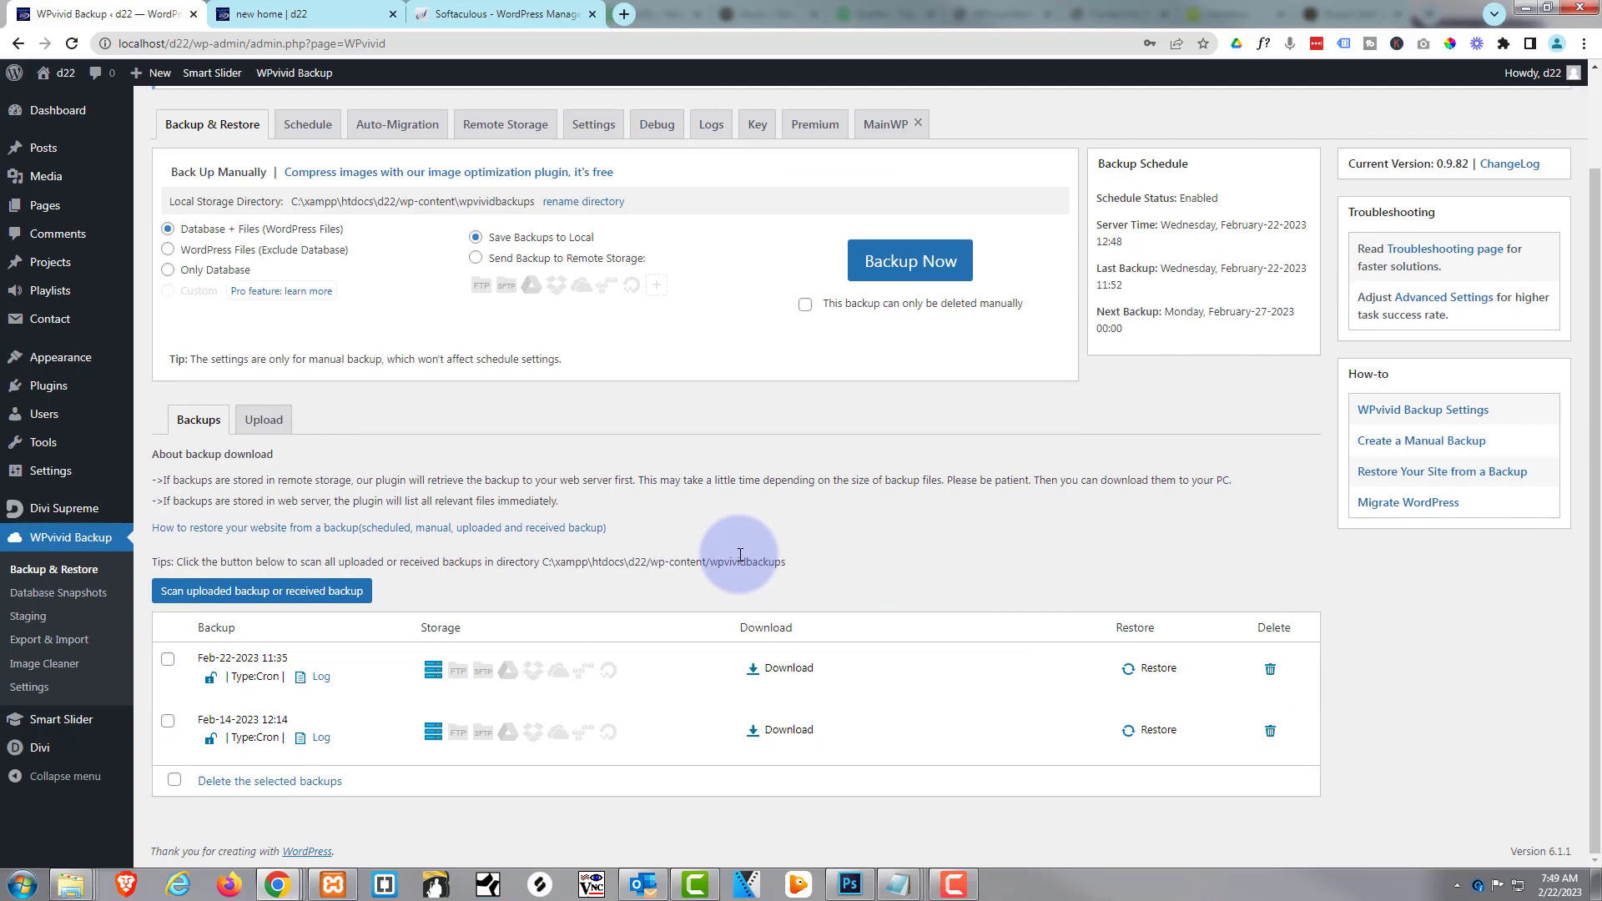
pyautogui.scroll(2, 741, 555)
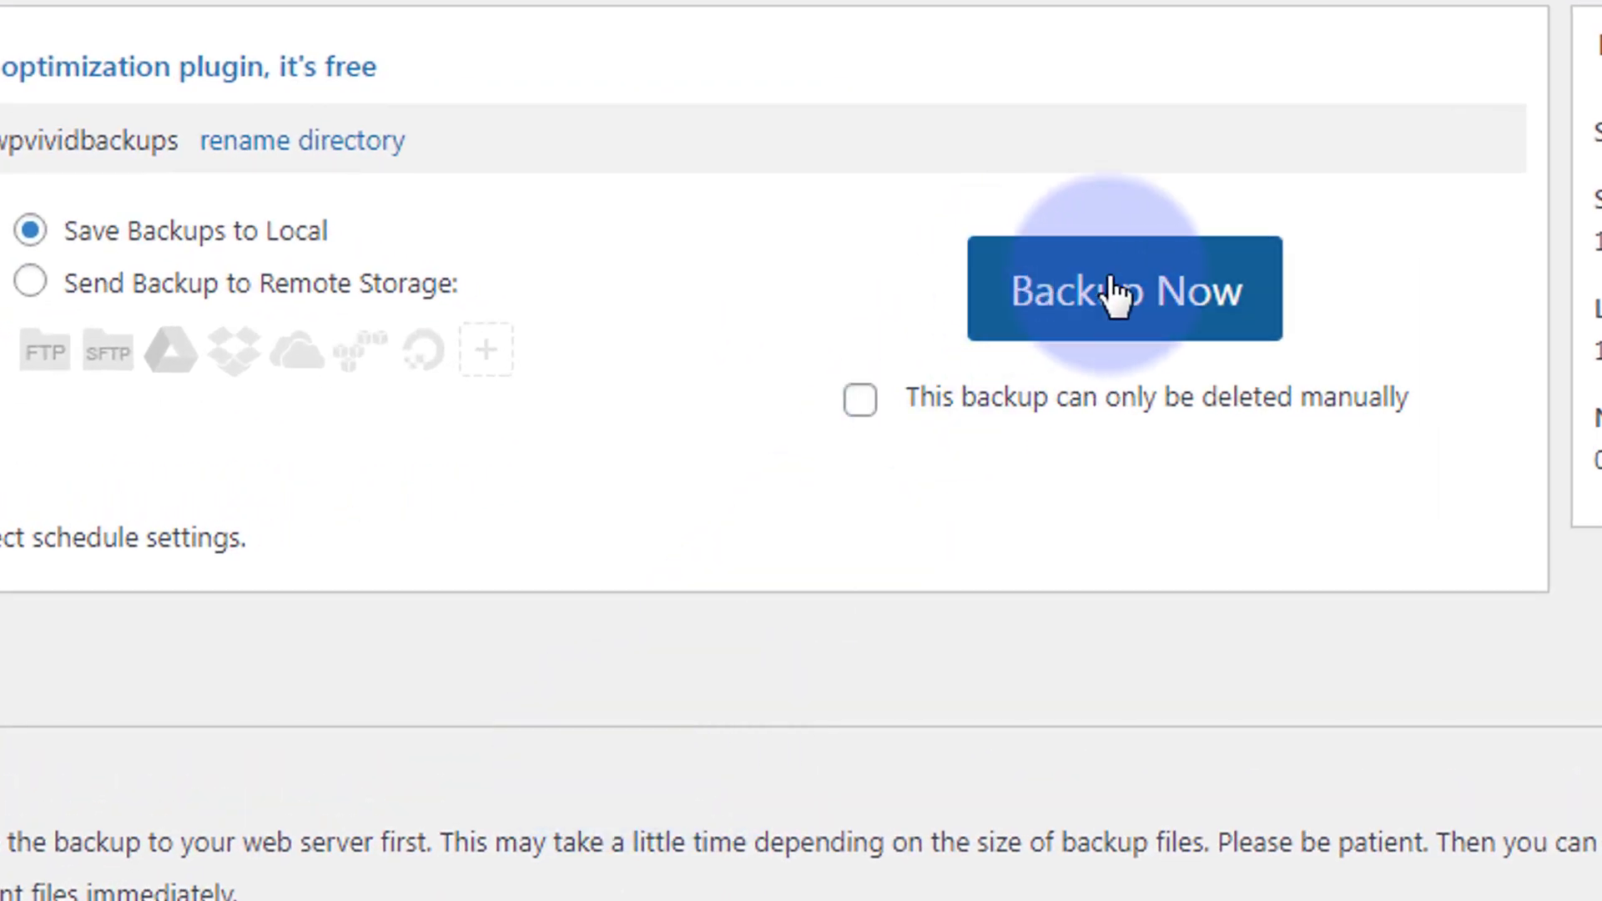
# Run a Database + Files backup saved to local storage with Backup Now
pyautogui.click(1164, 296)
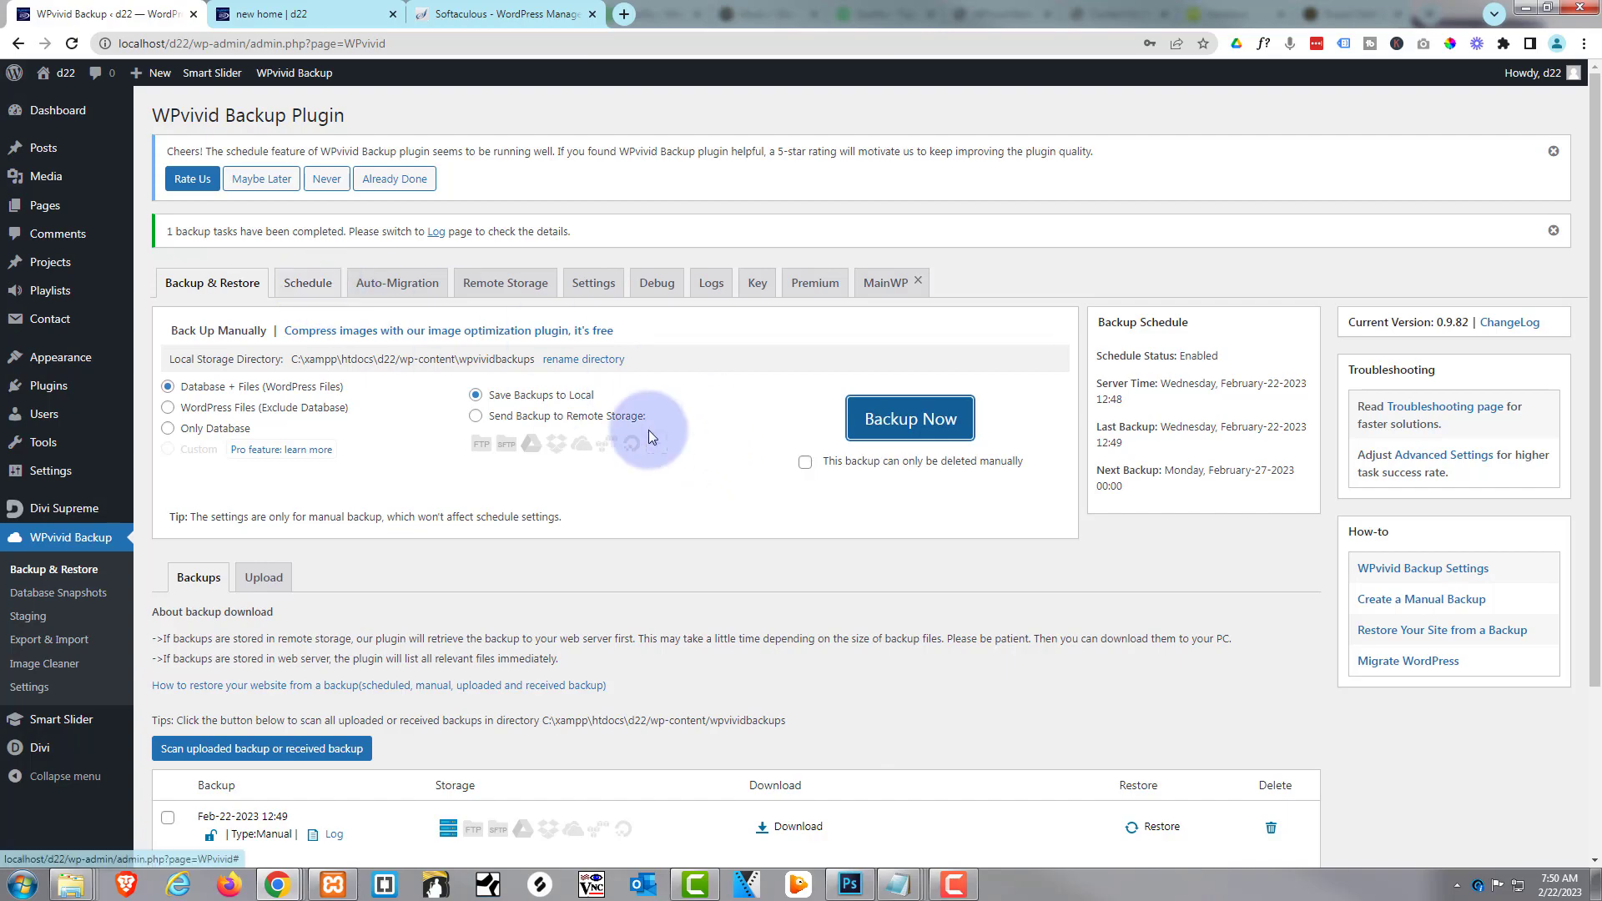
pyautogui.scroll(-2, 739, 449)
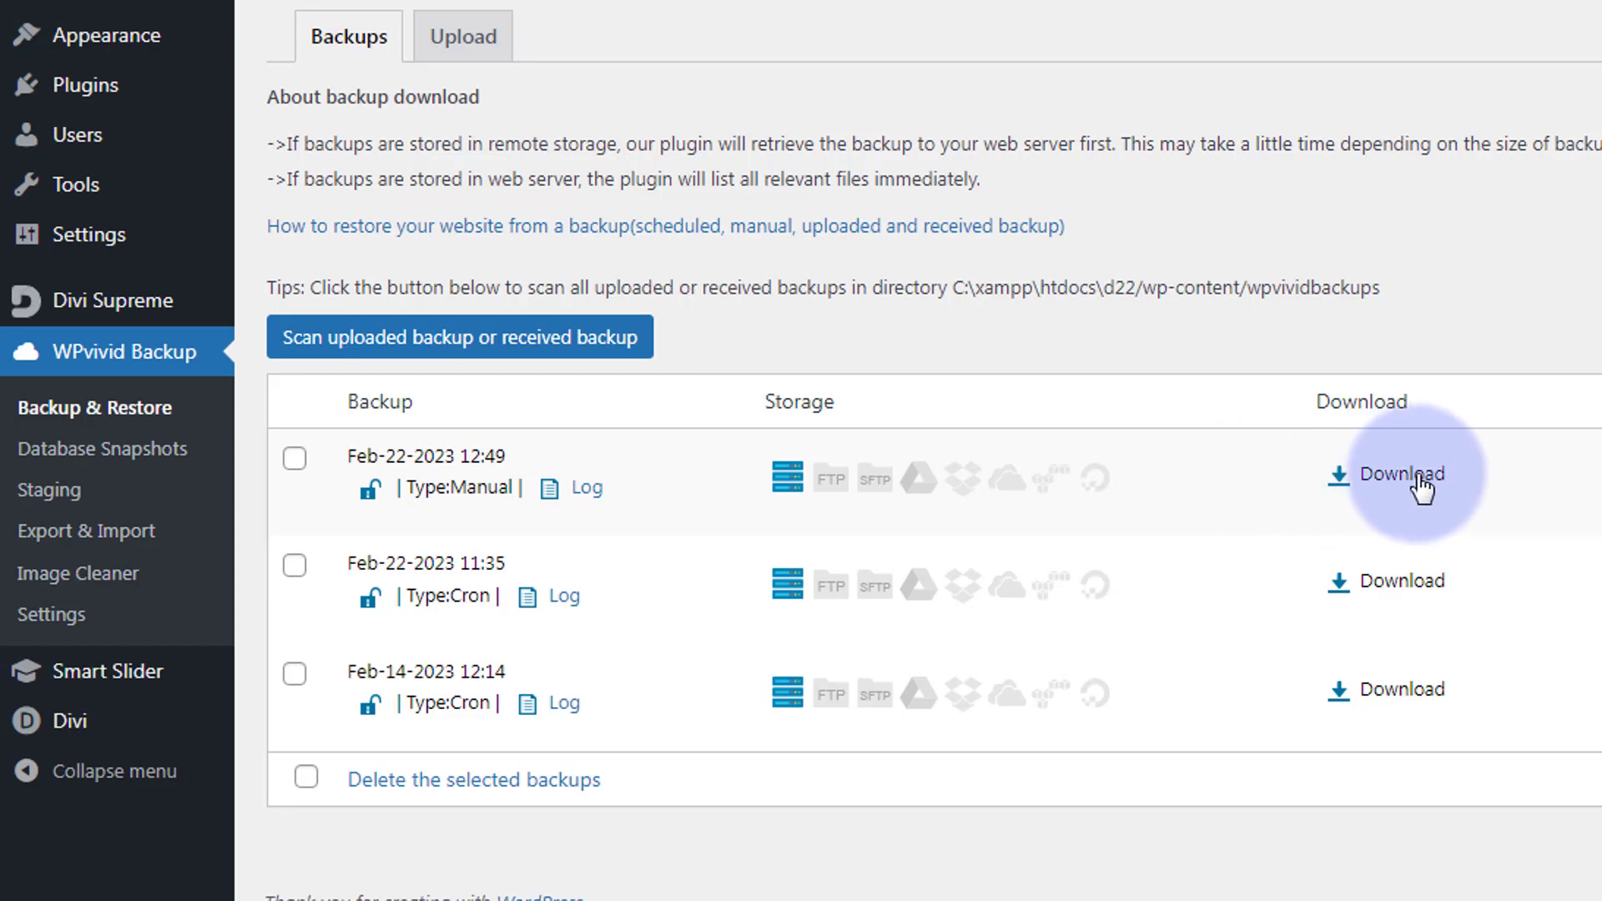
# Download part001.zip and part002.zip of the Feb-22-2023 12:49 backup
pyautogui.click(1405, 482)
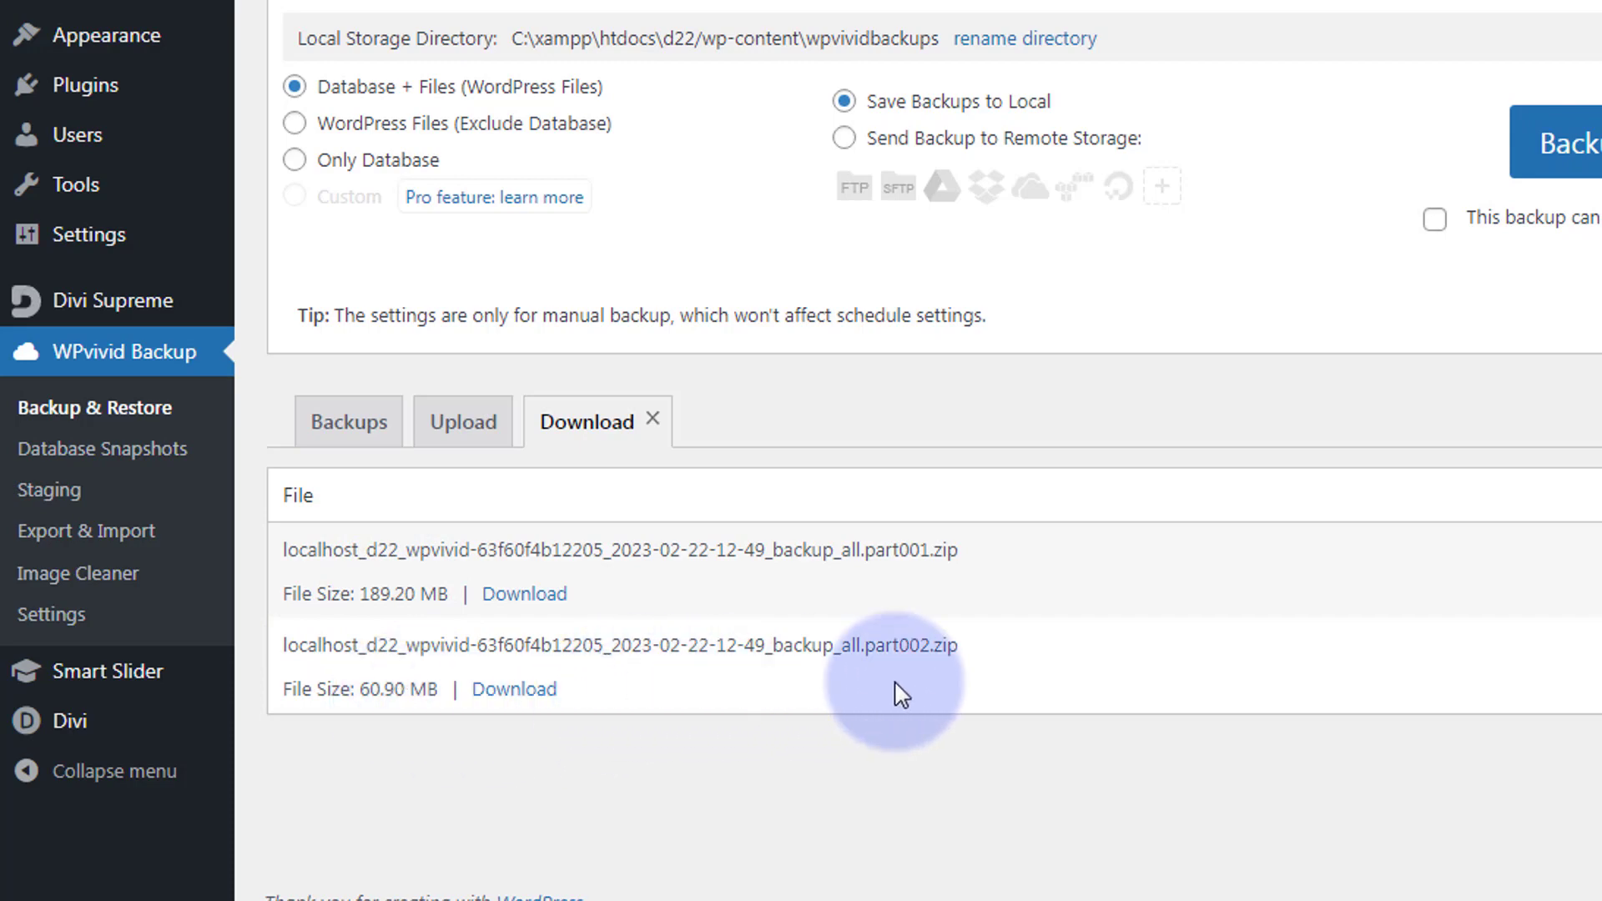
pyautogui.click(523, 595)
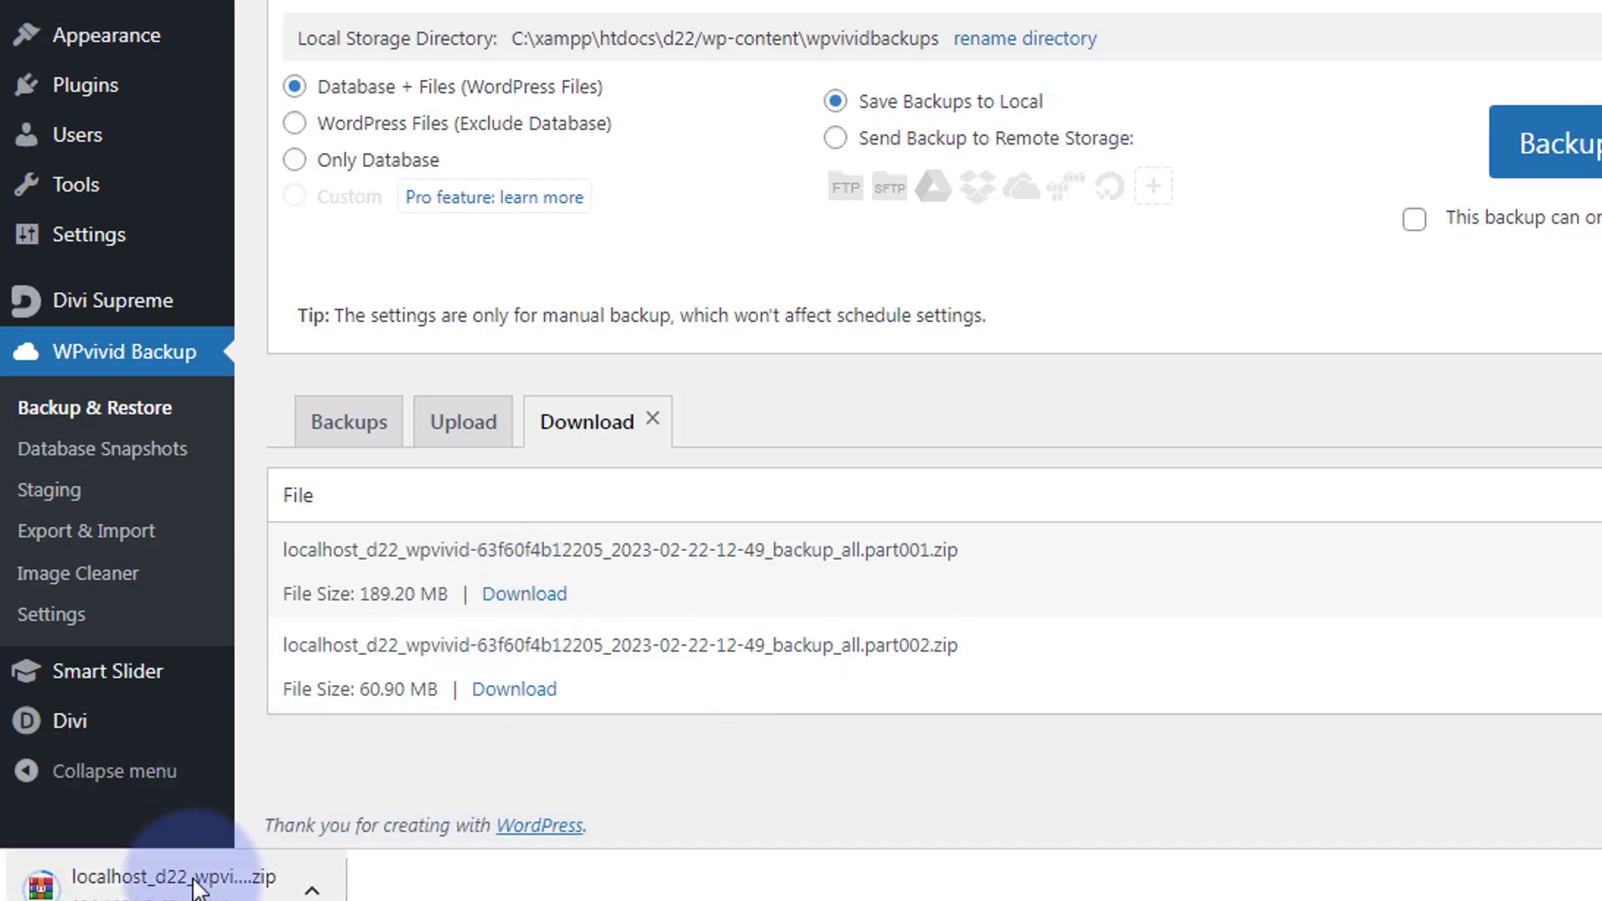
pyautogui.click(514, 691)
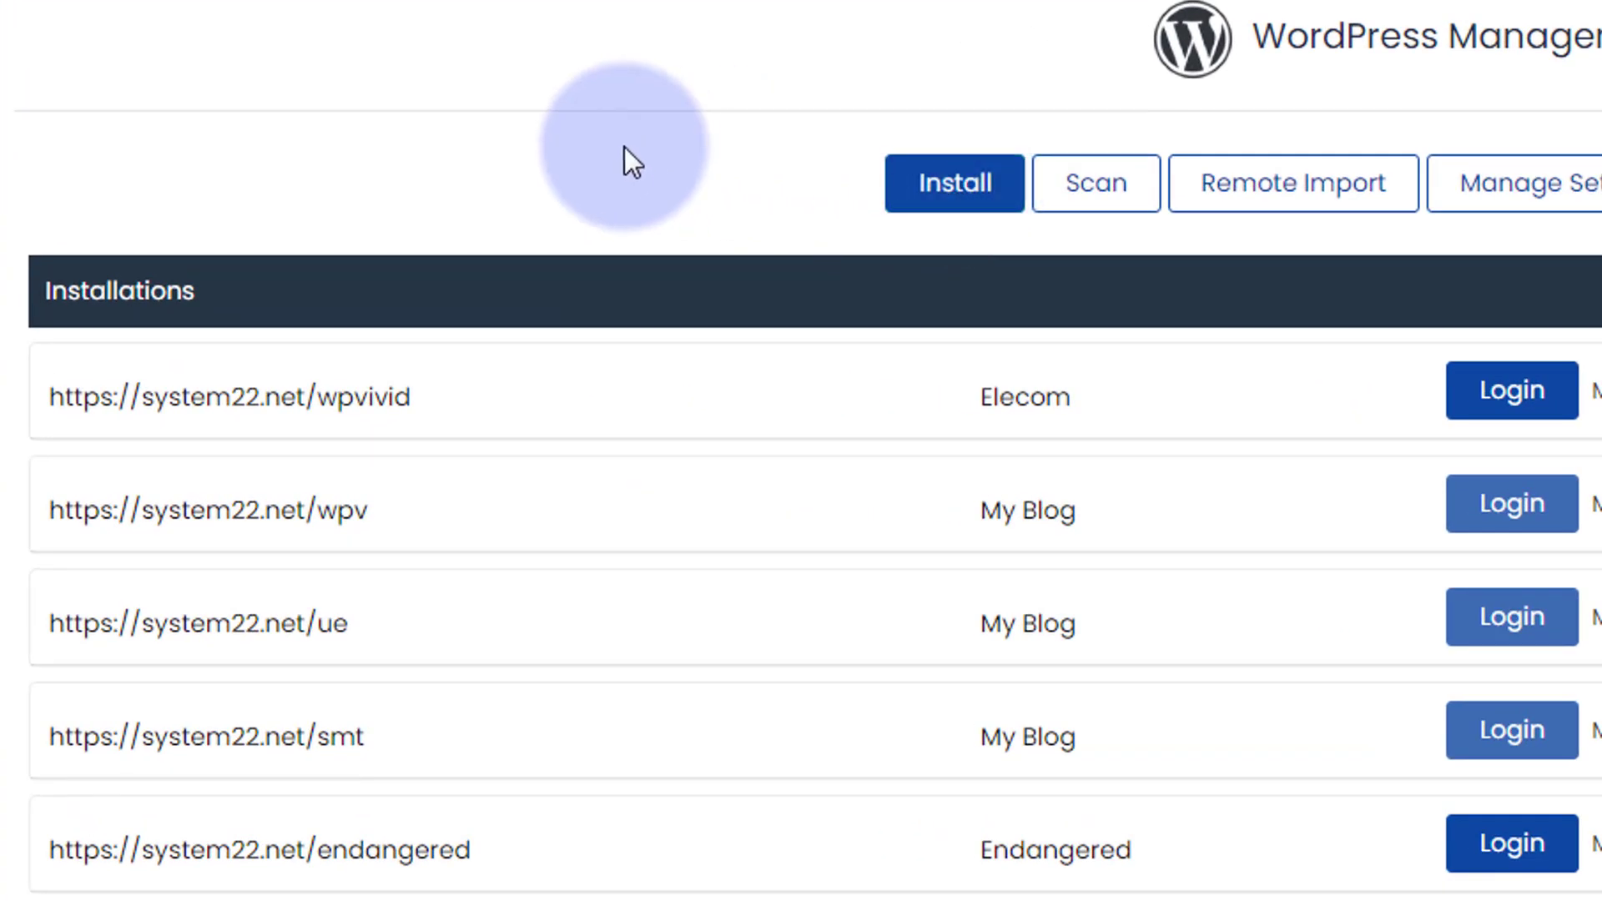
# Start a new Softaculous WordPress install and set its directory to divimigrate
pyautogui.click(968, 194)
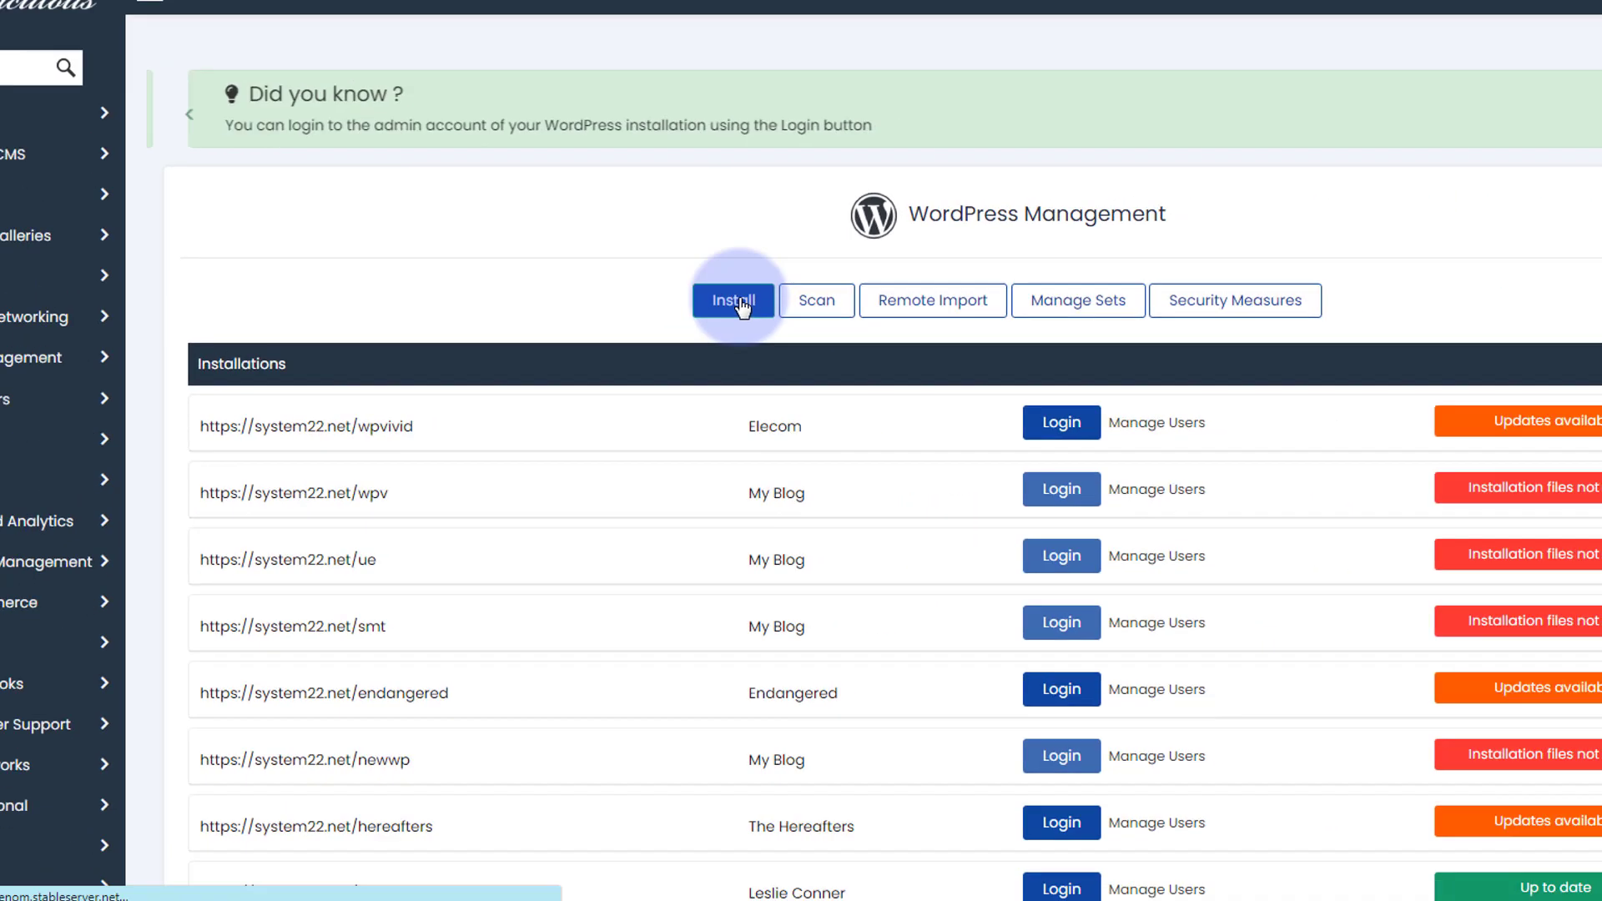
pyautogui.click(739, 304)
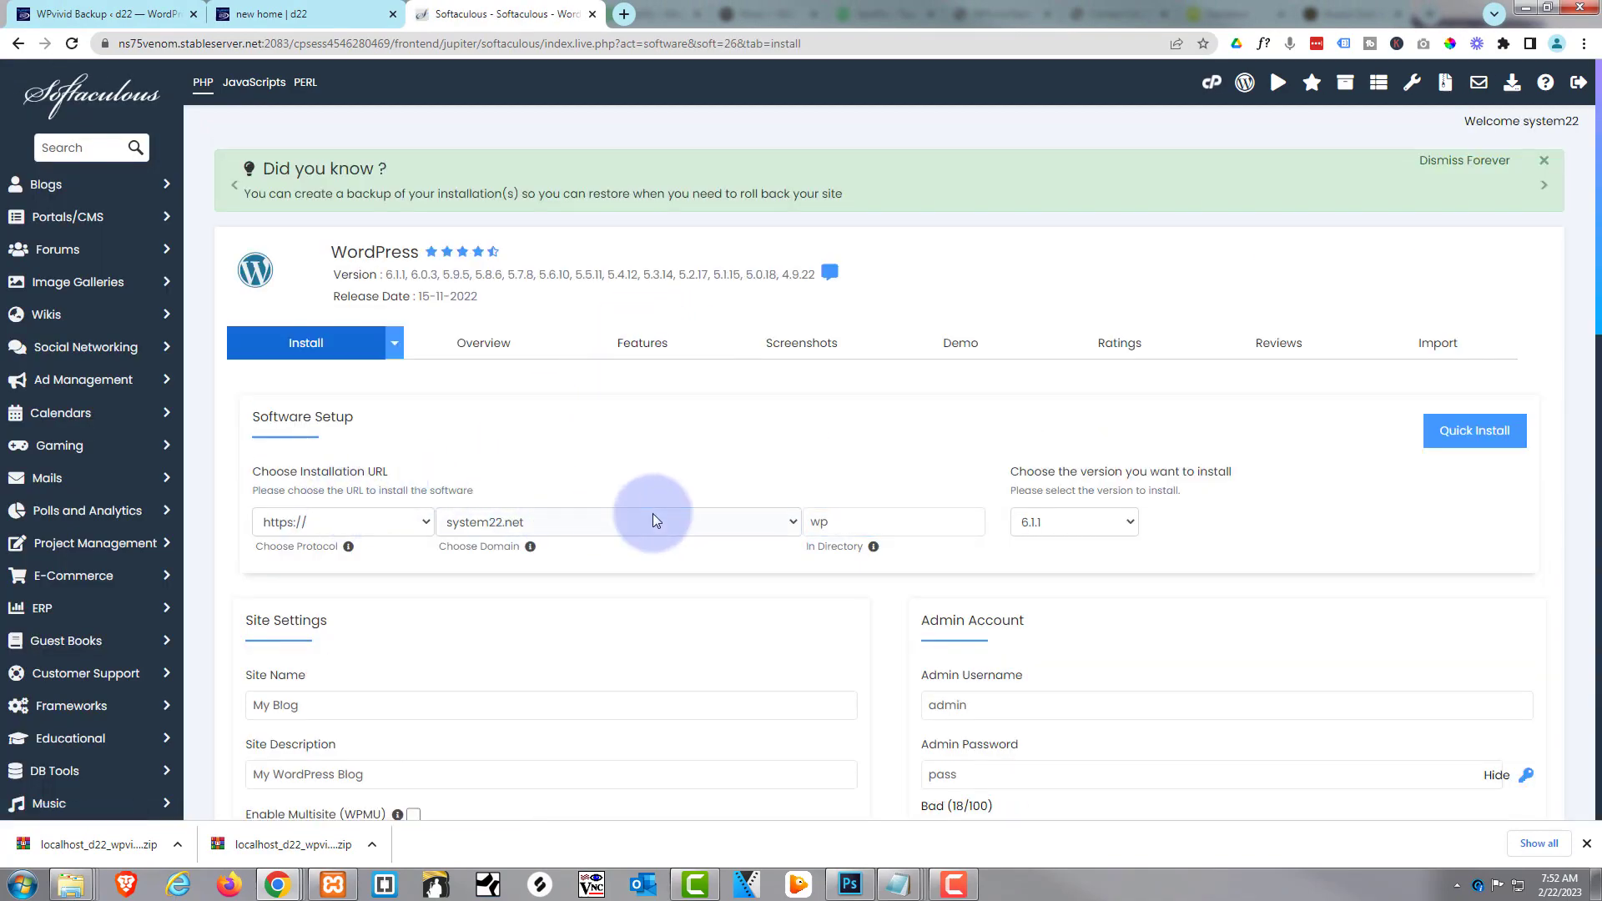
pyautogui.click(810, 521)
pyautogui.doubleClick(808, 521)
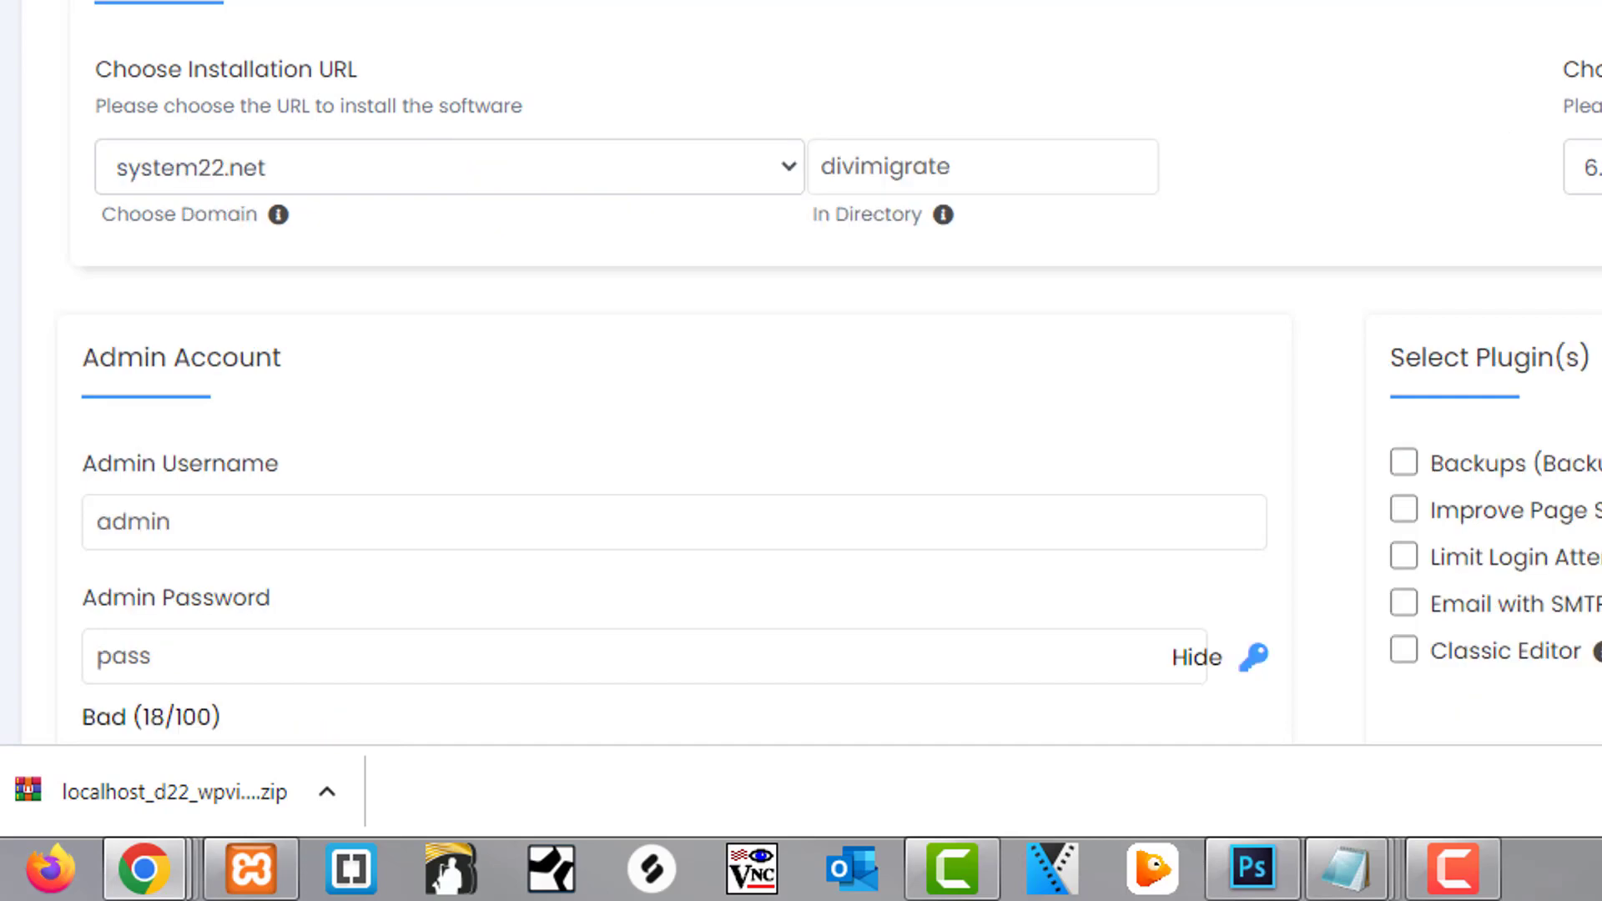
# Replace the default admin password with a new one and run the installation
pyautogui.scroll(-4, 801, 367)
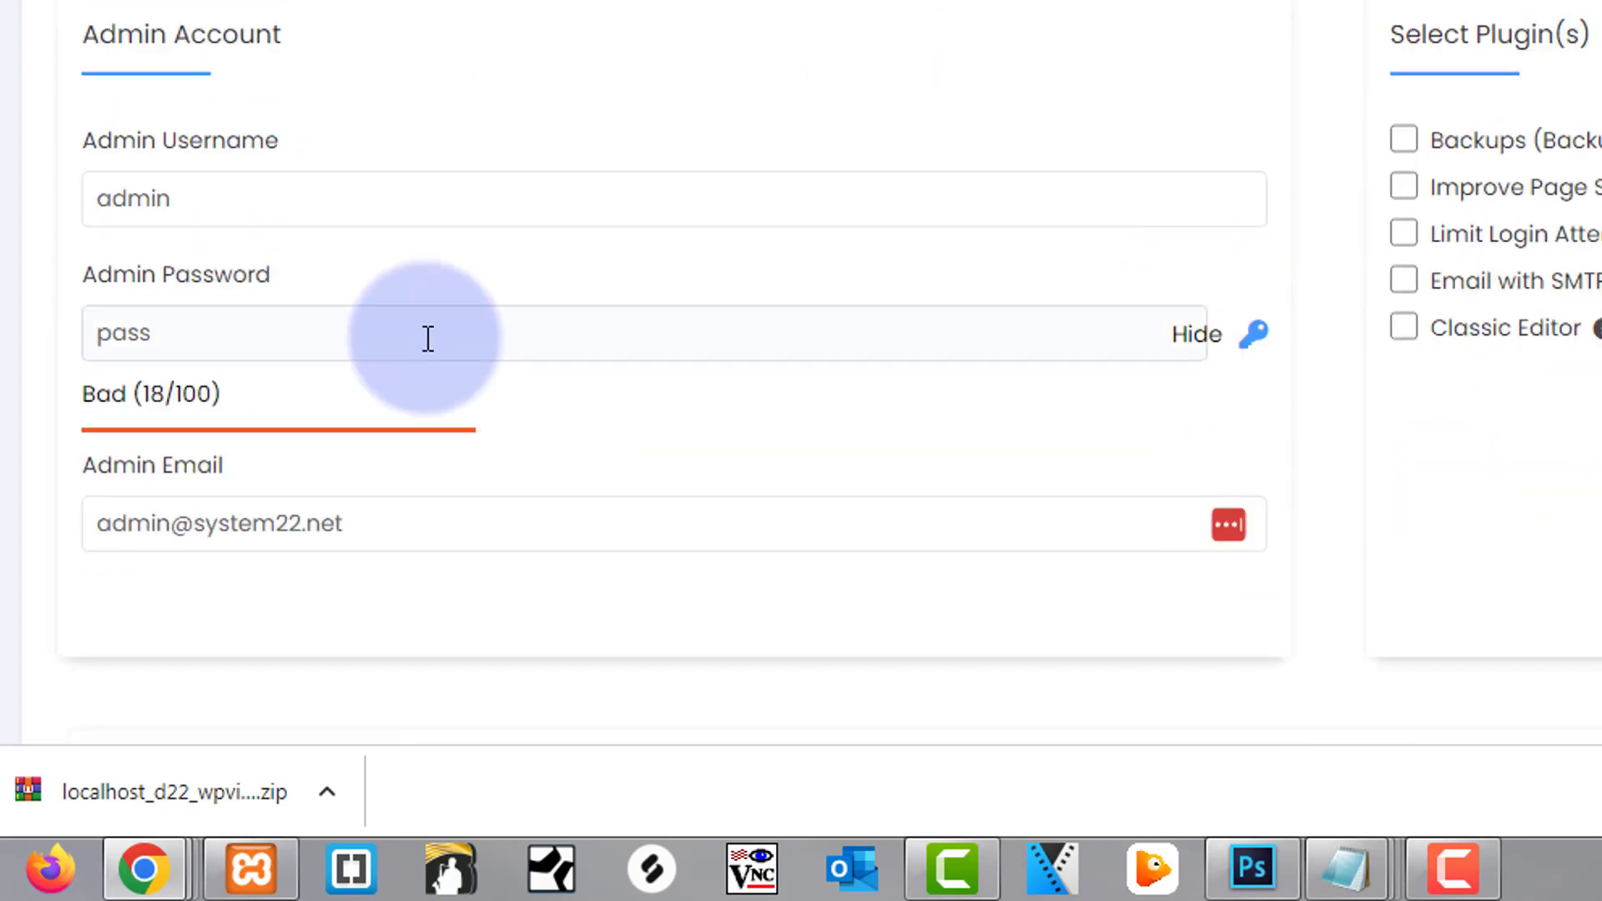
pyautogui.click(186, 197)
pyautogui.click(164, 333)
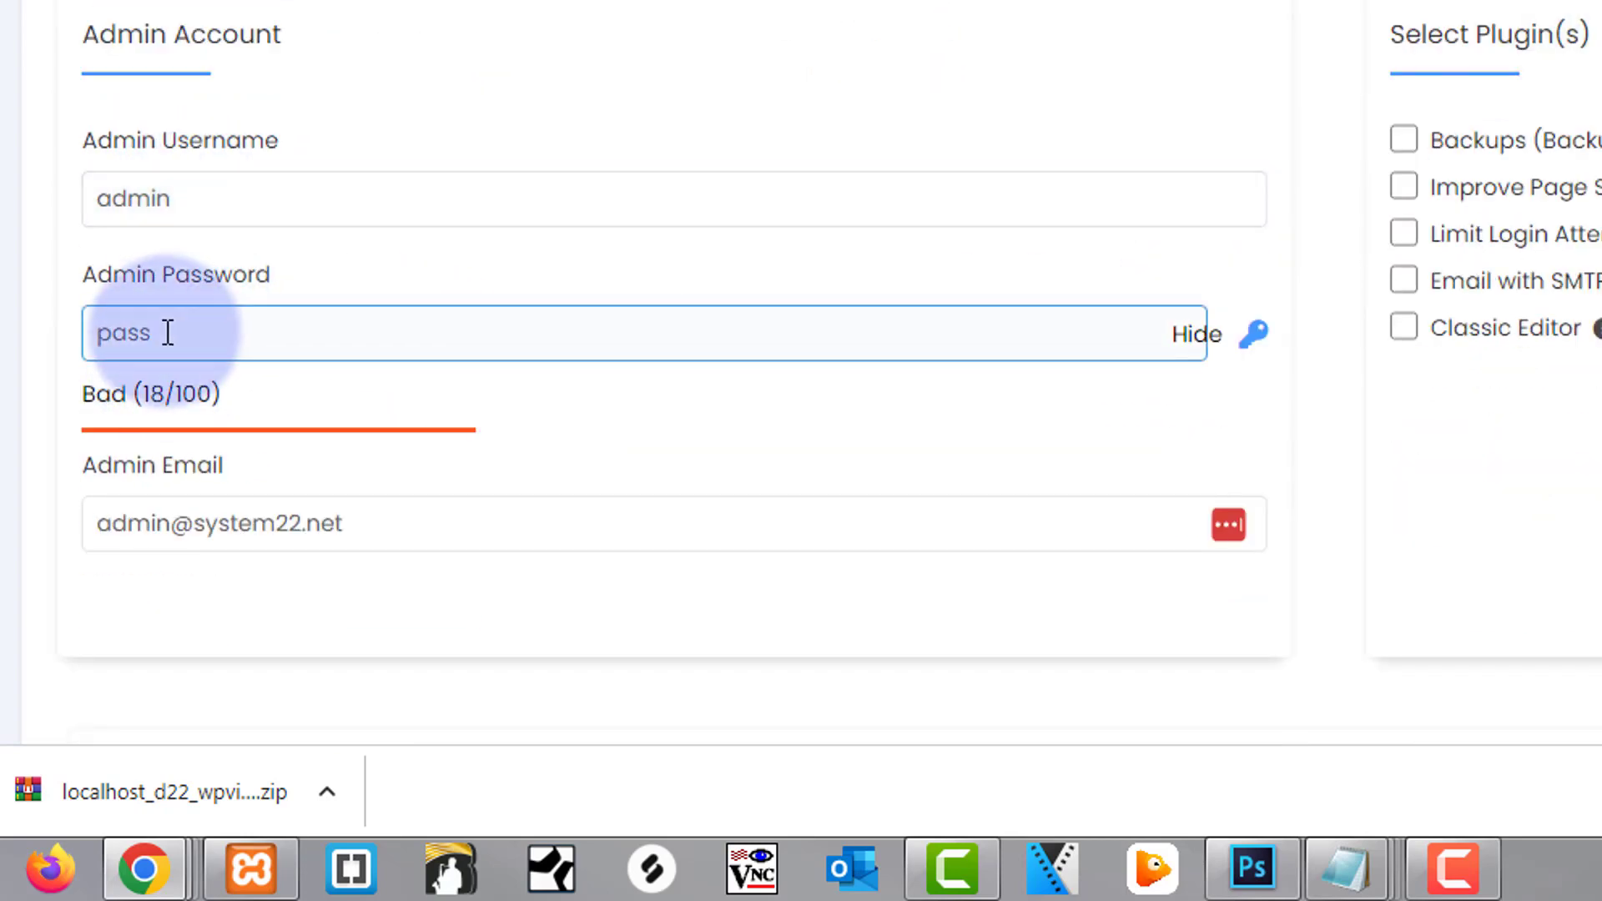
pyautogui.moveTo(165, 333); pyautogui.dragTo(28, 334)
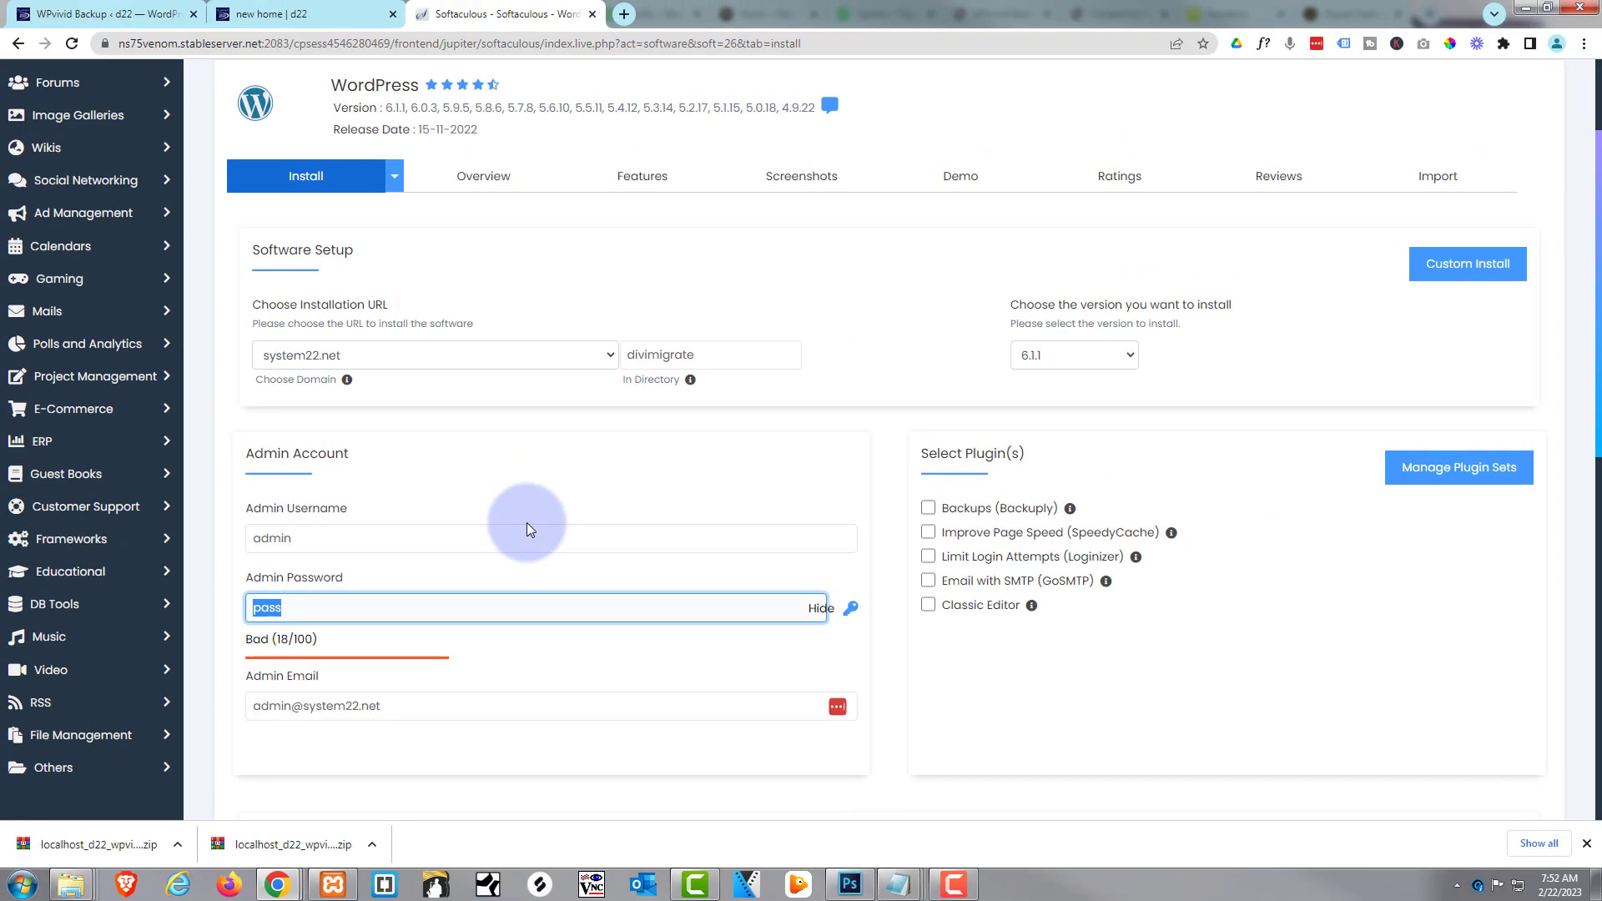
pyautogui.write('admin')
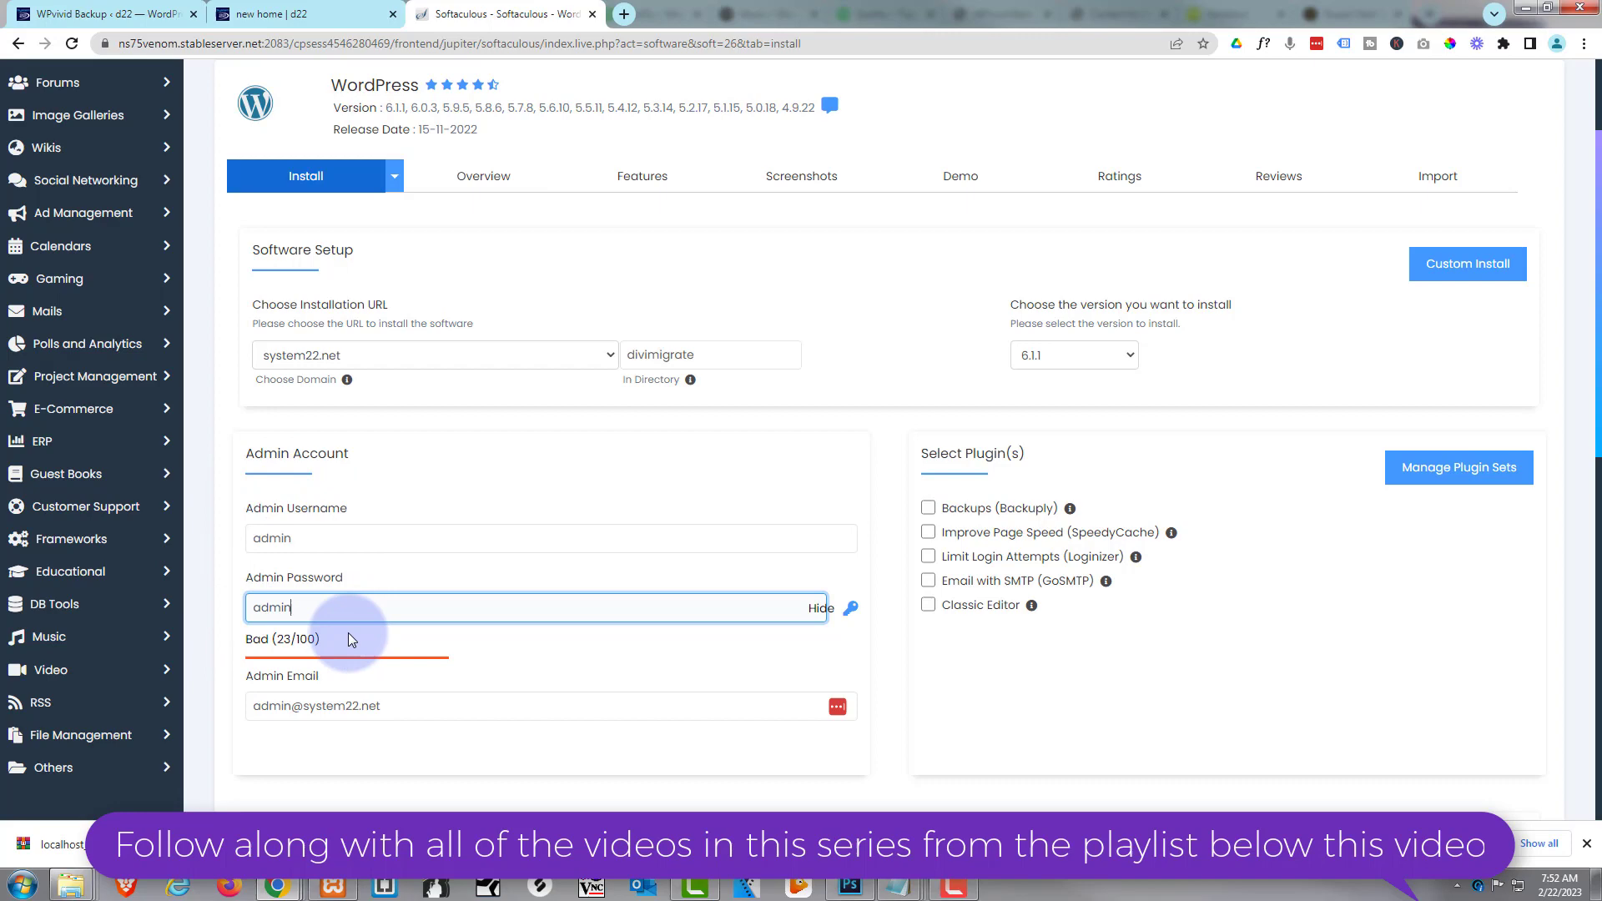
pyautogui.scroll(-2, 645, 593)
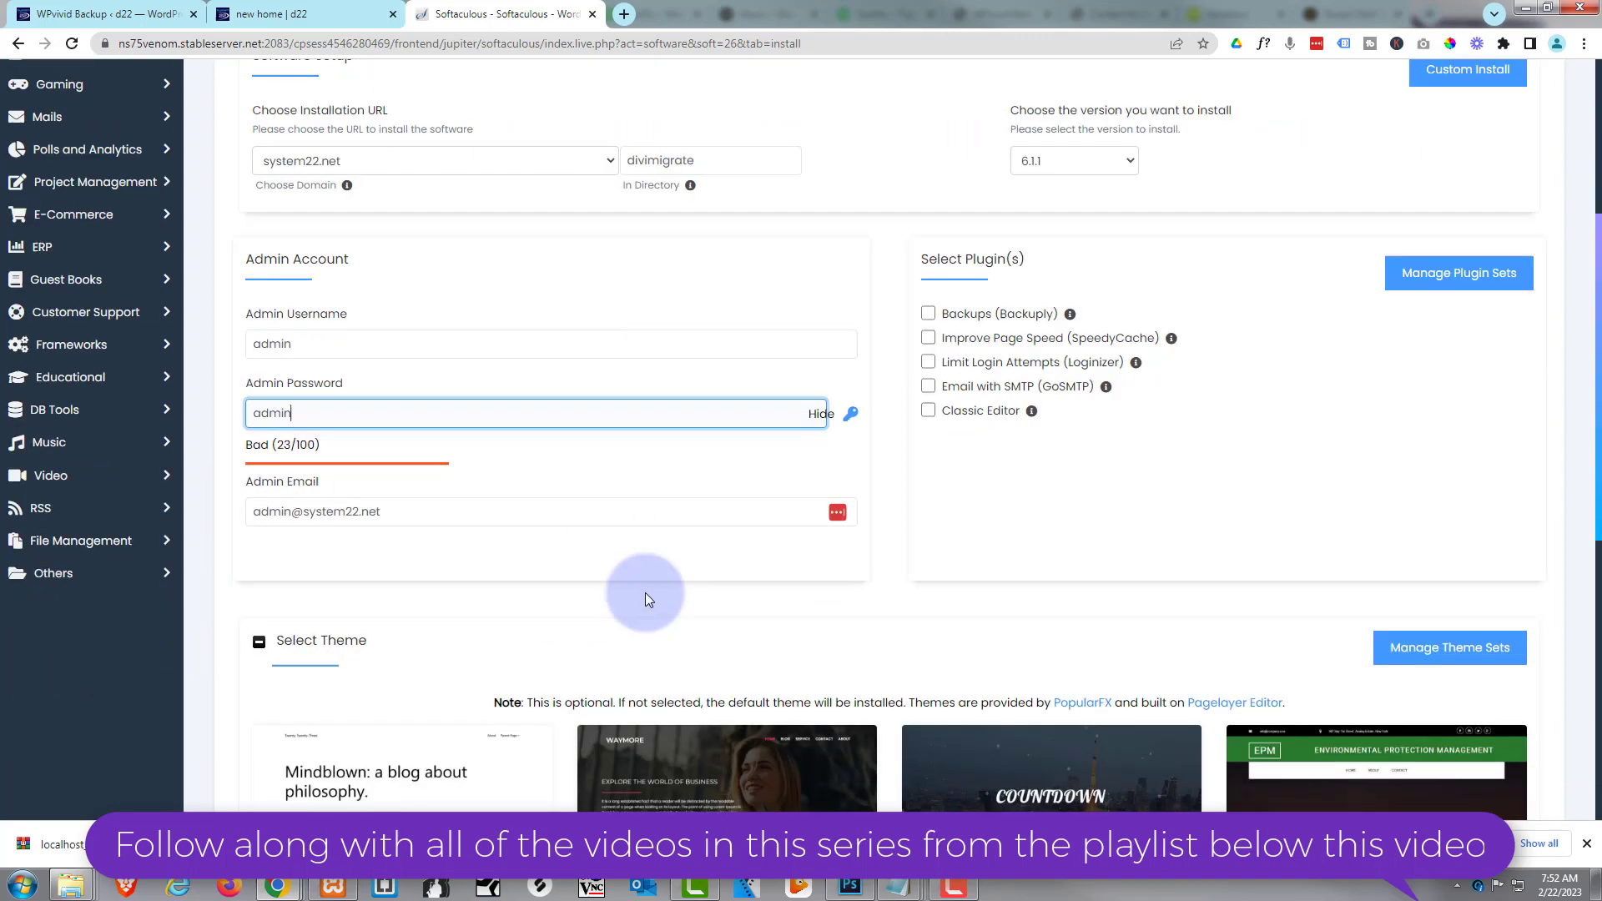
pyautogui.scroll(-7, 645, 593)
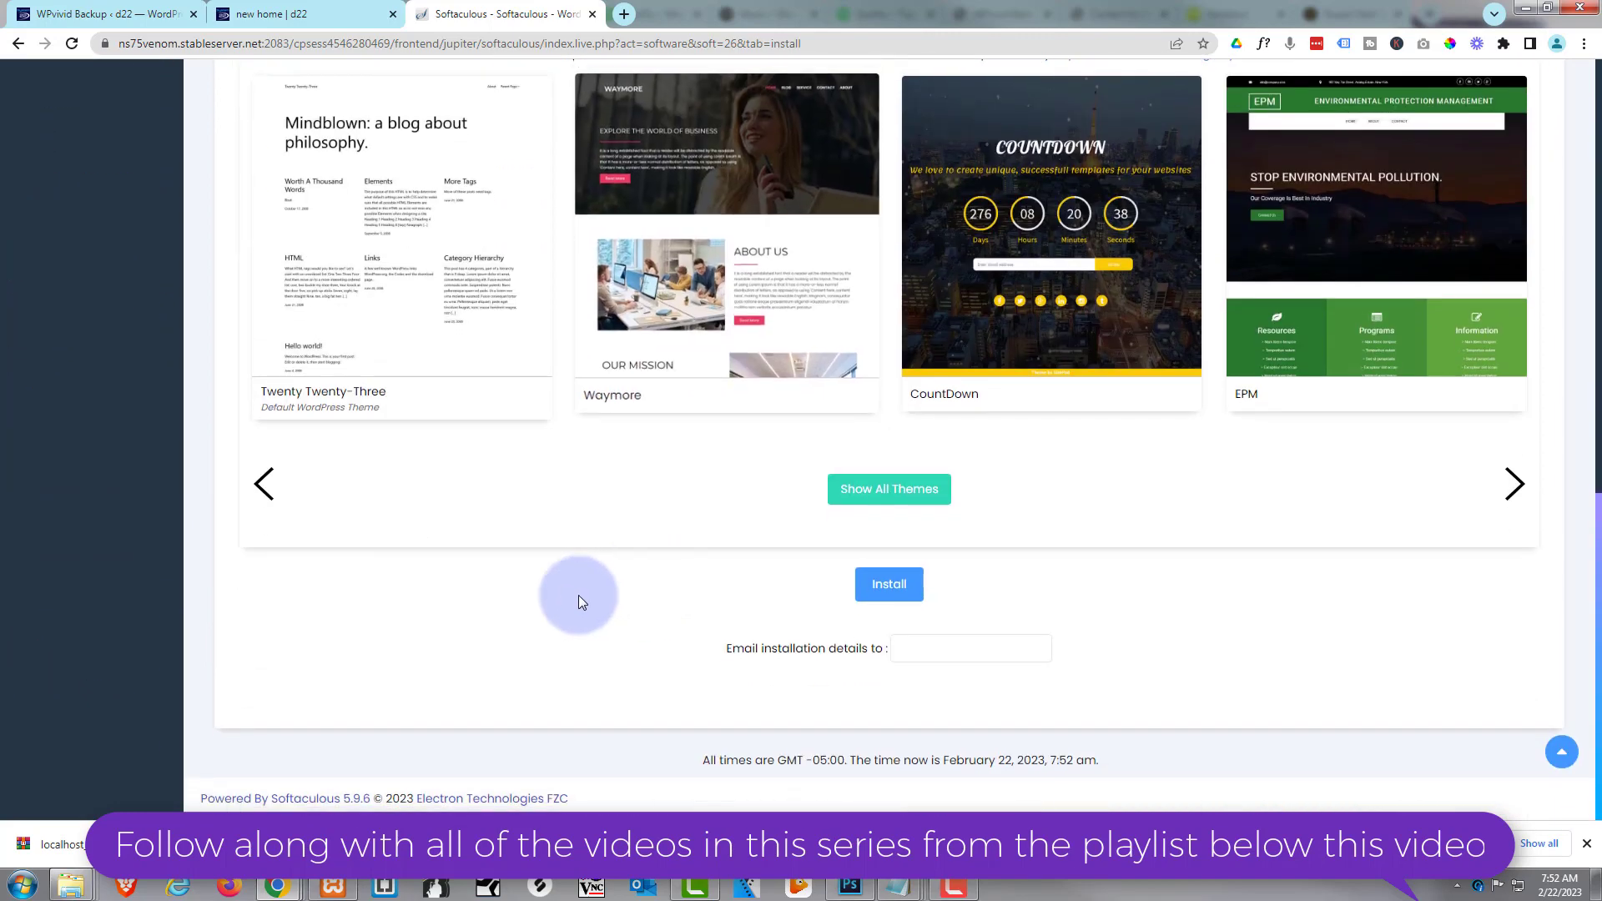
pyautogui.click(889, 588)
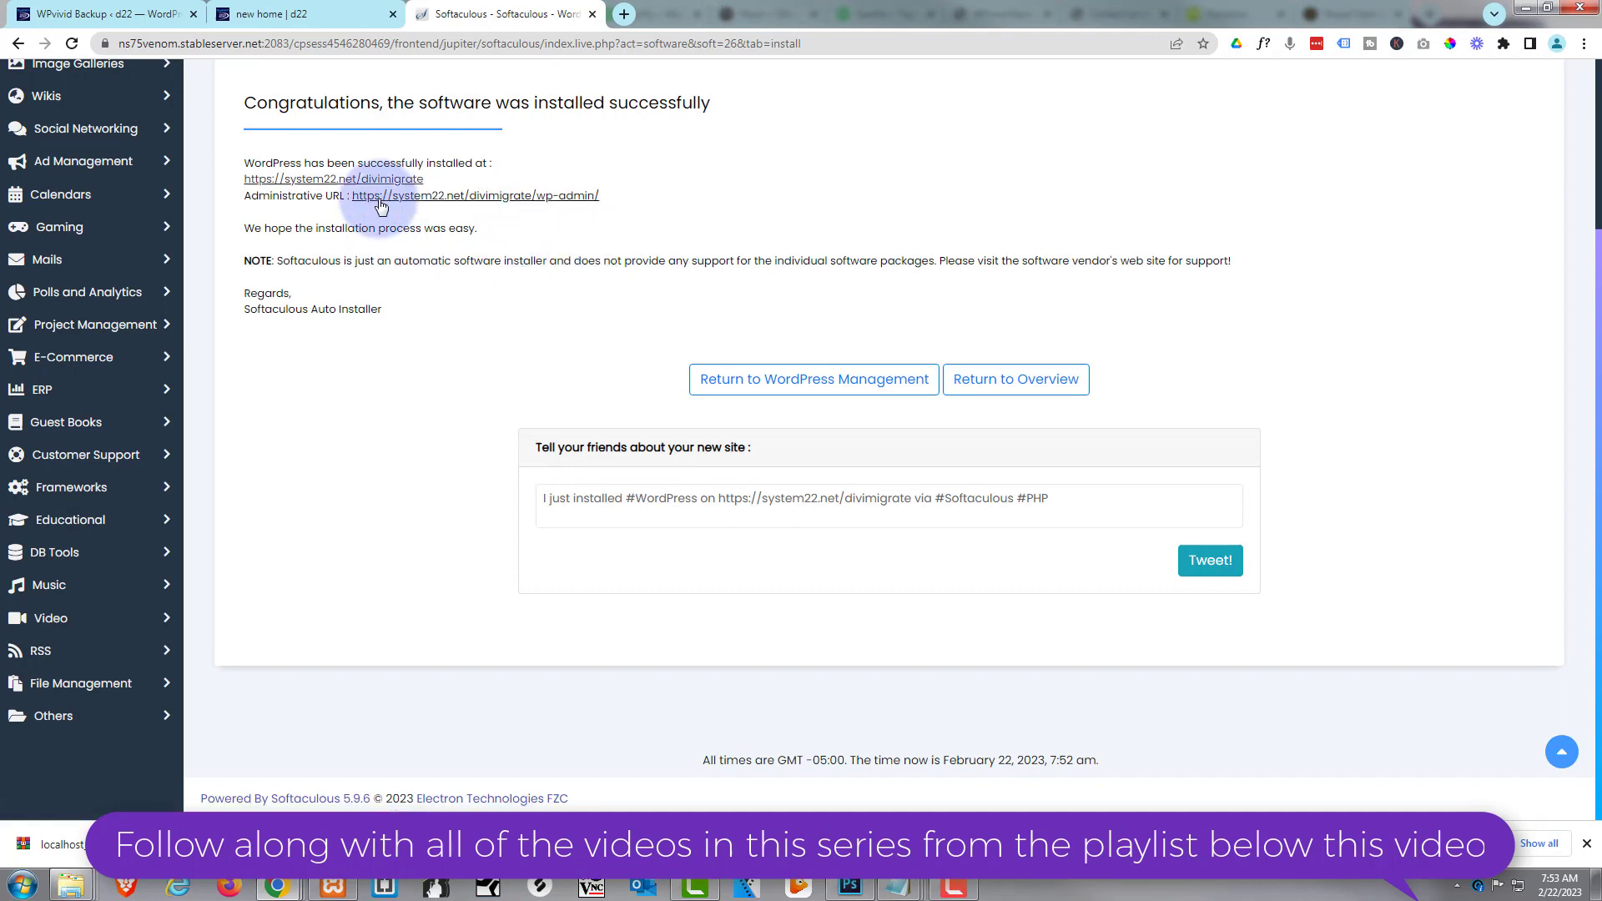
# On the new divimigrate site, search 'wpvivid' in Add New, then install and activate it
pyautogui.click(513, 195)
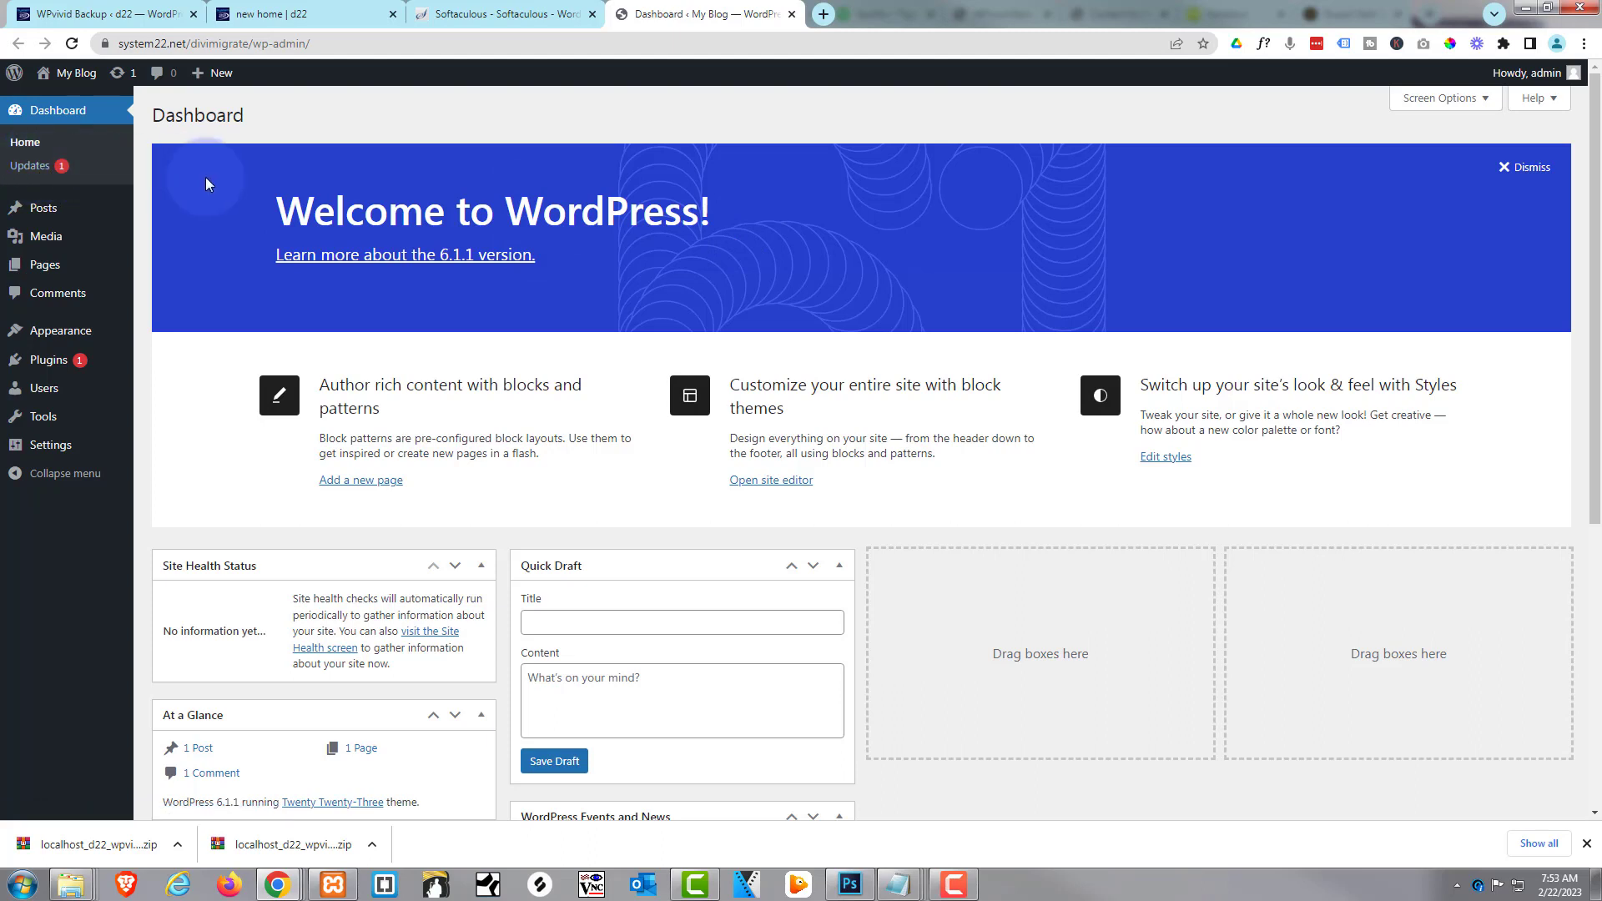
pyautogui.moveTo(53, 451)
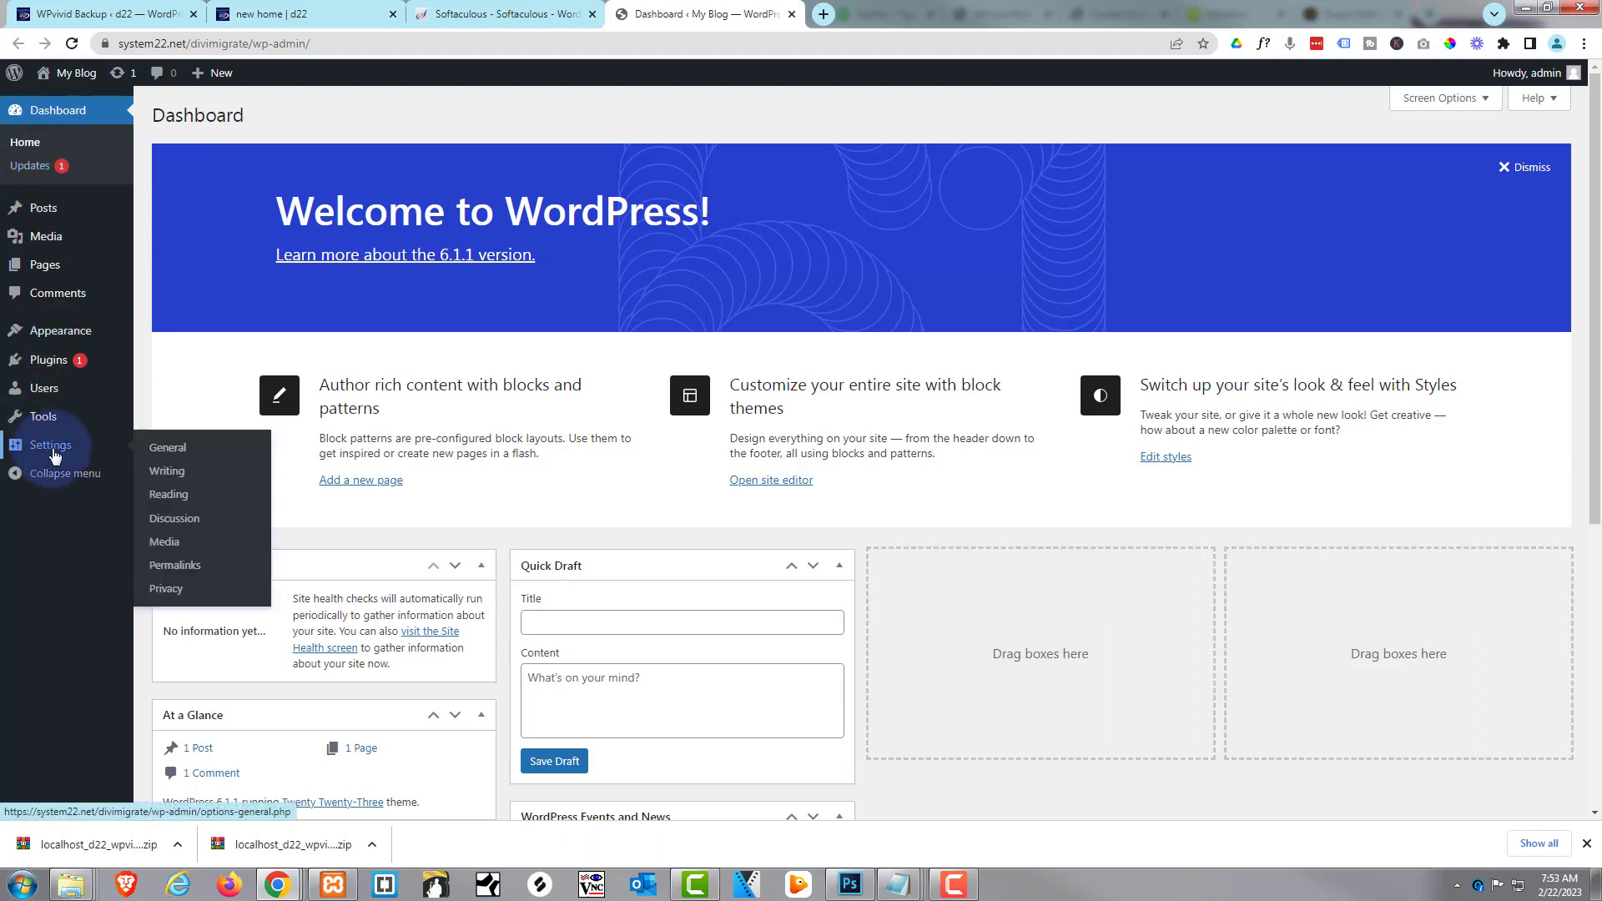
pyautogui.moveTo(44, 363)
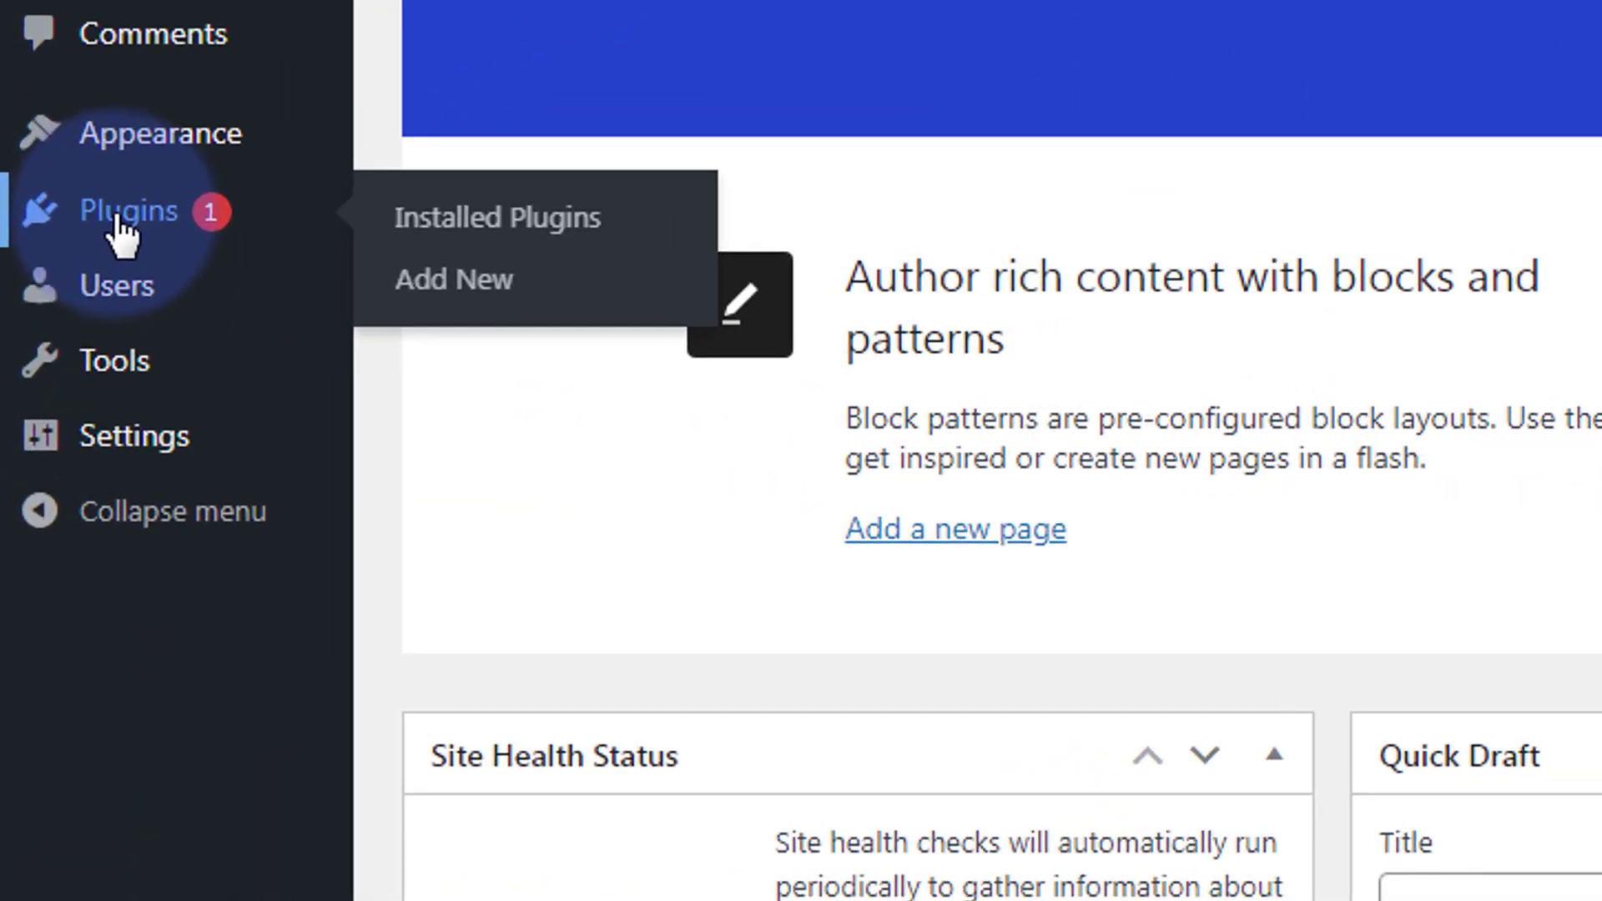
pyautogui.click(118, 221)
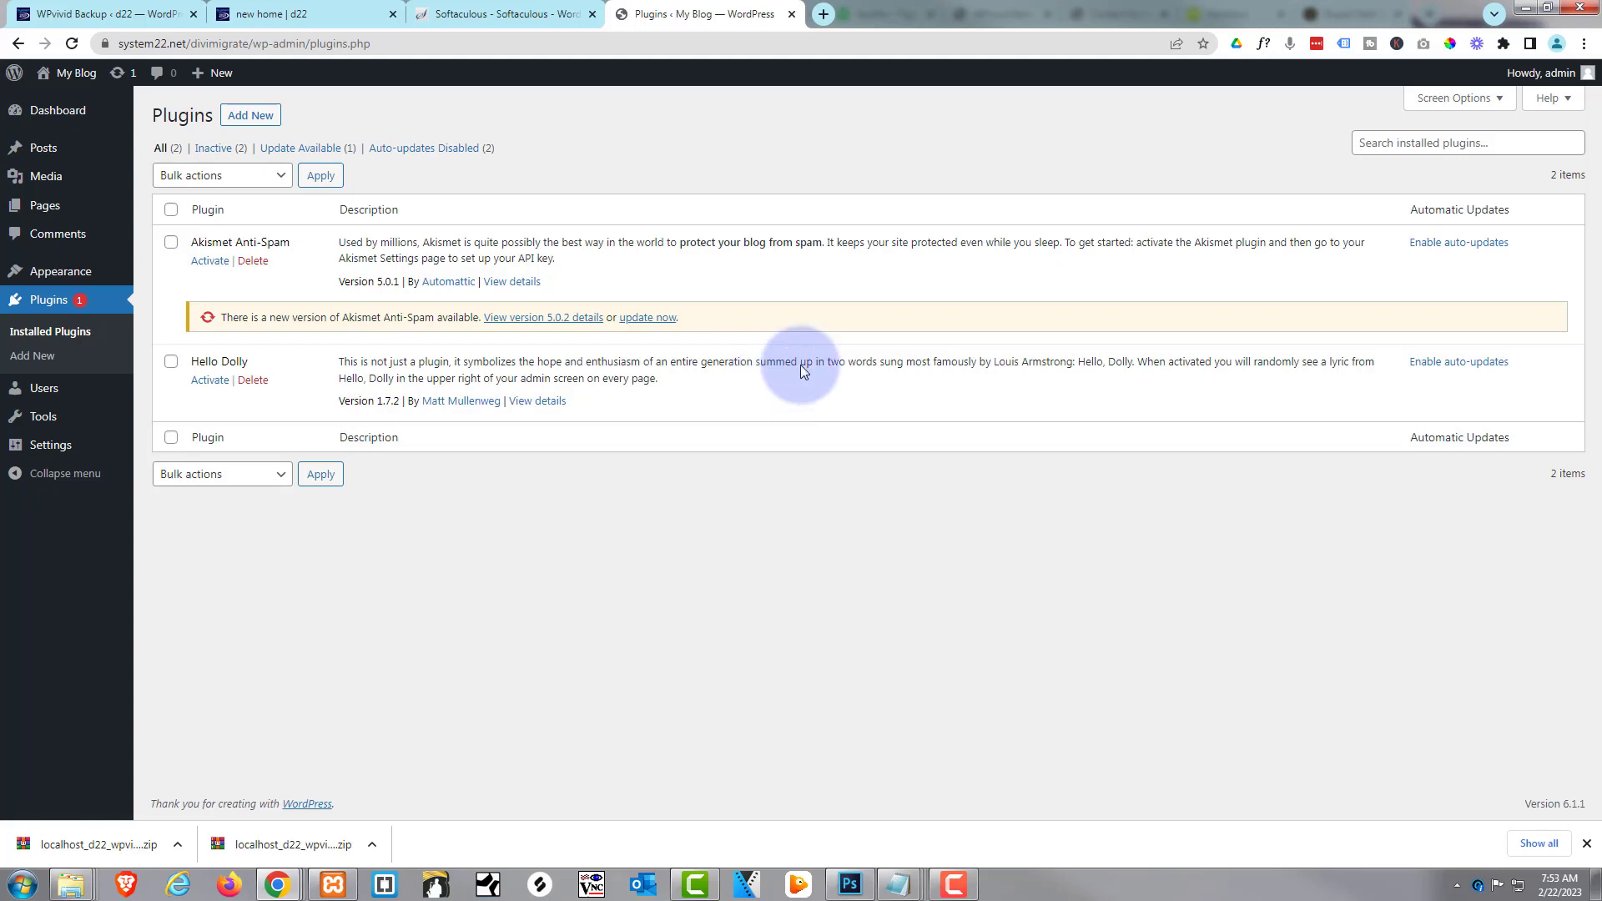
pyautogui.click(1380, 142)
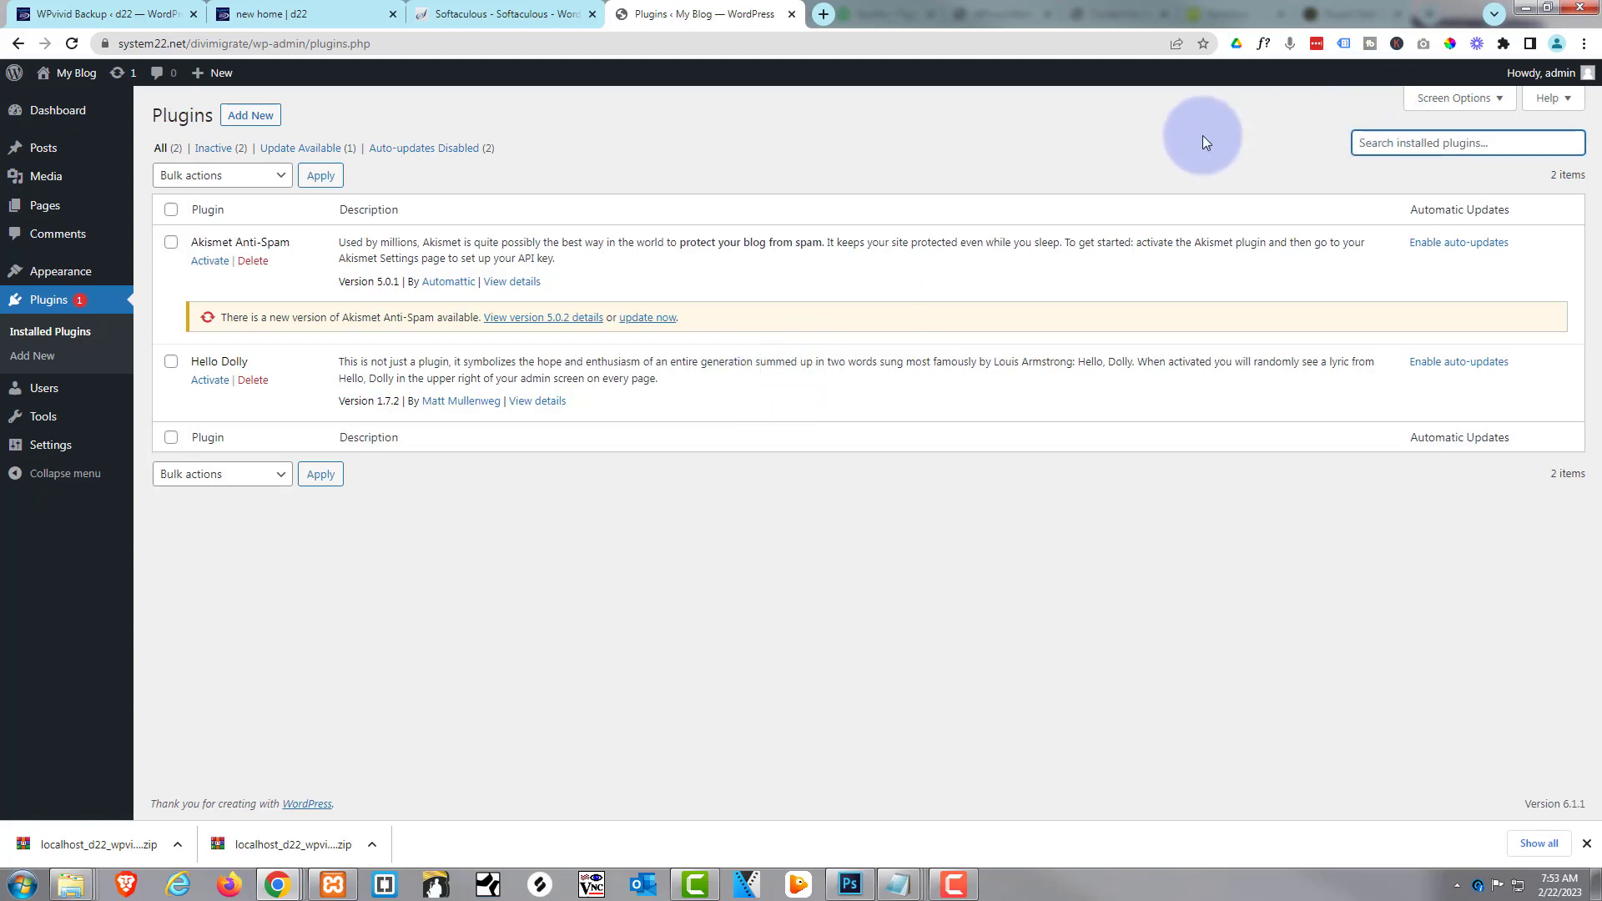
pyautogui.click(254, 119)
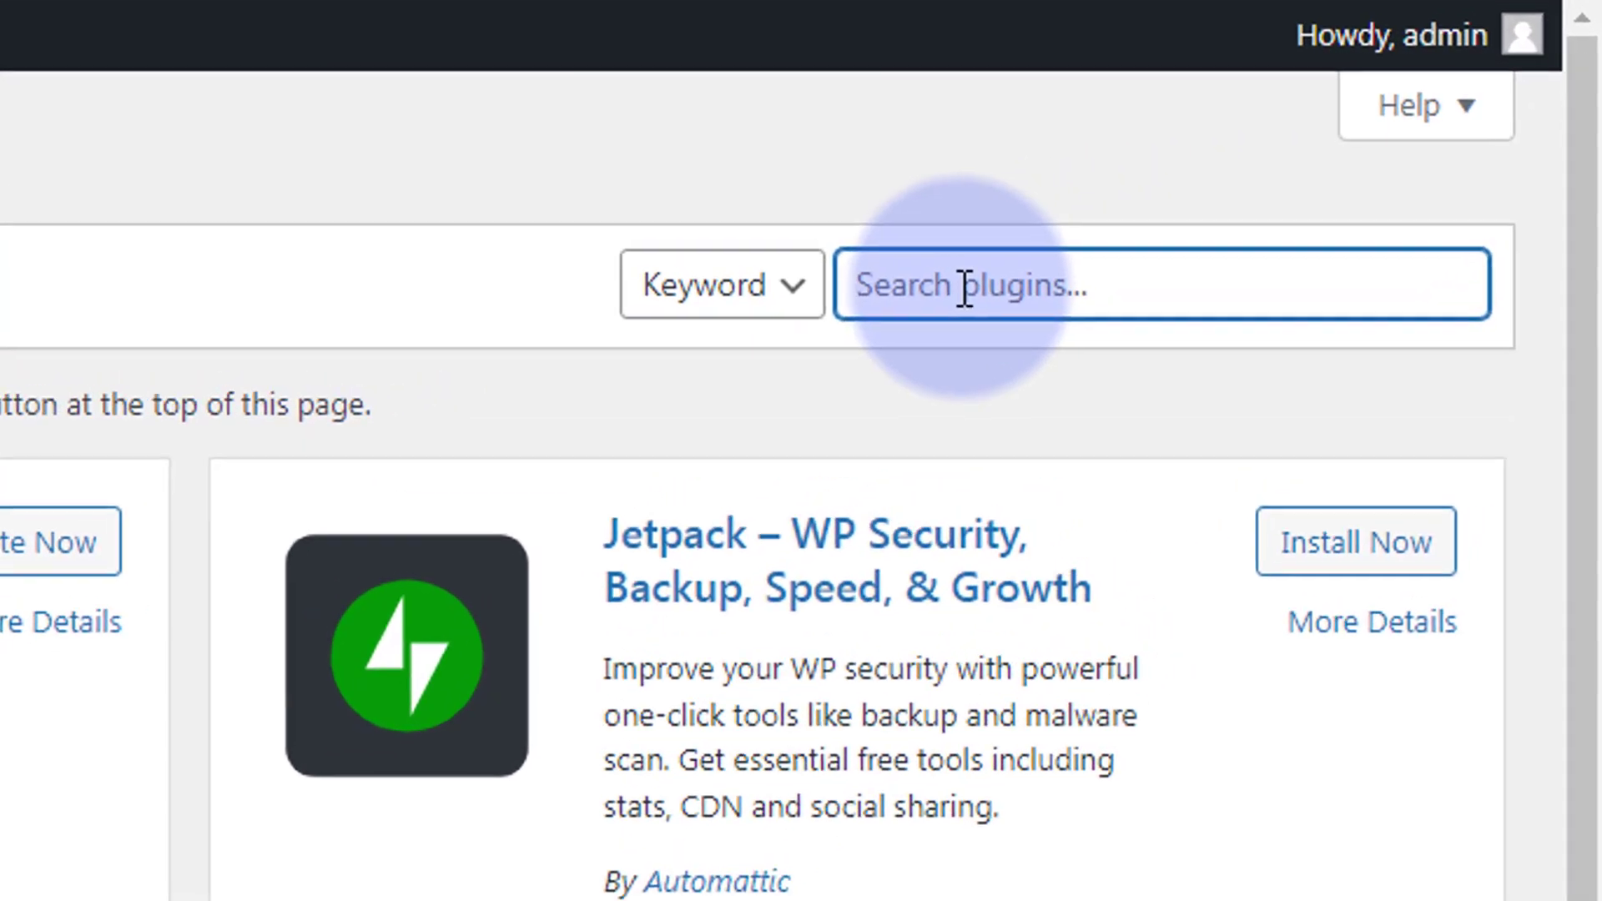
pyautogui.write('wpvivid')
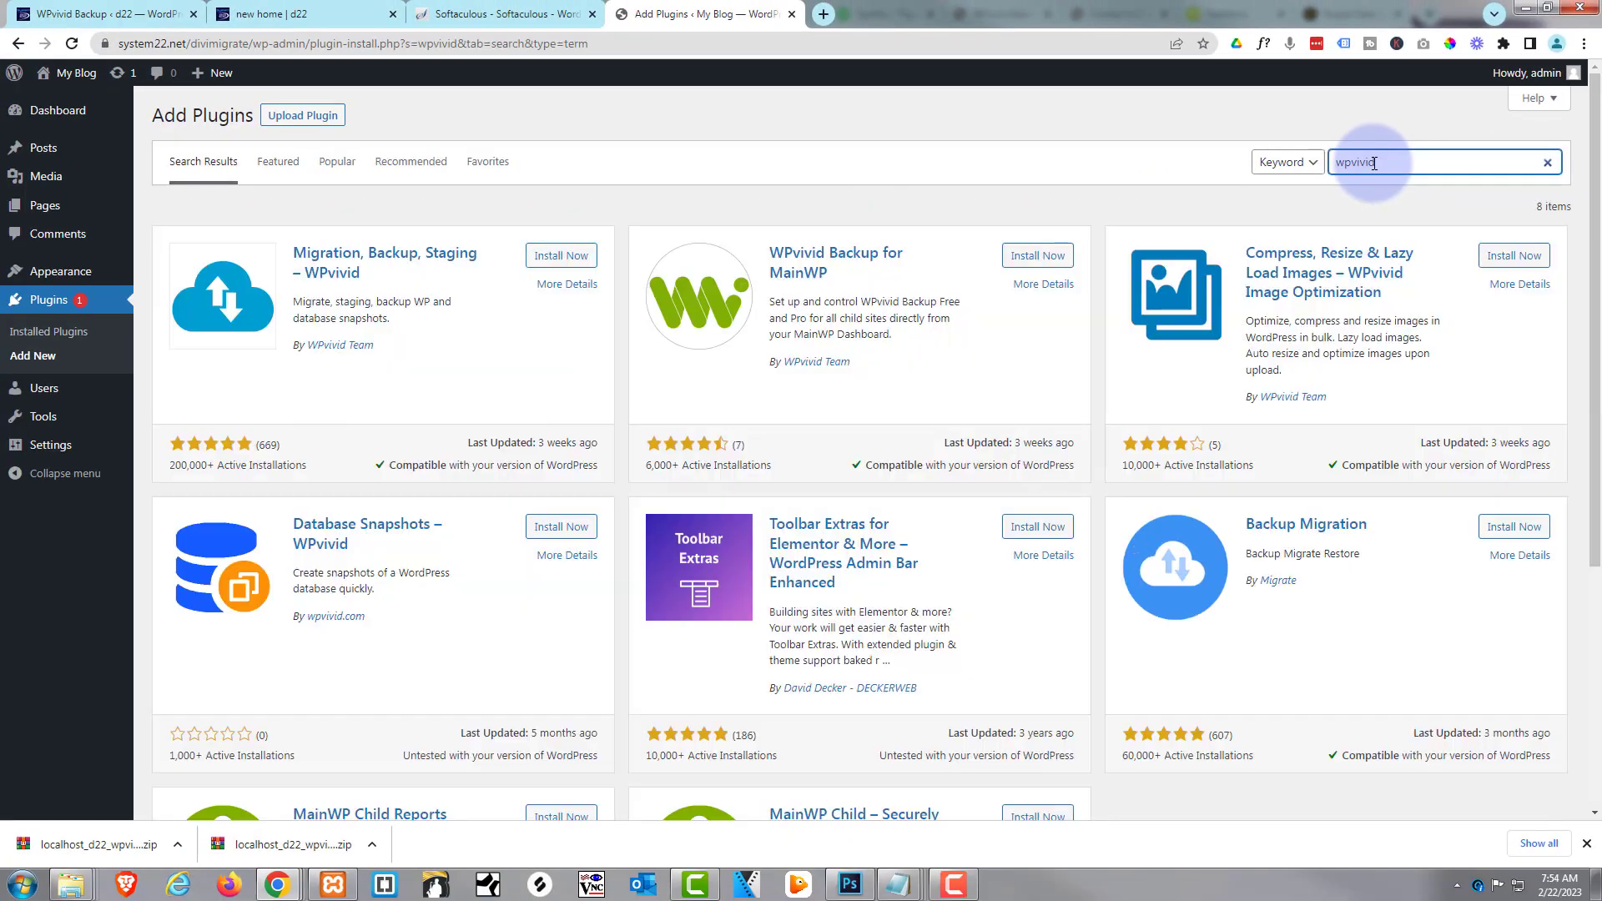
pyautogui.click(564, 269)
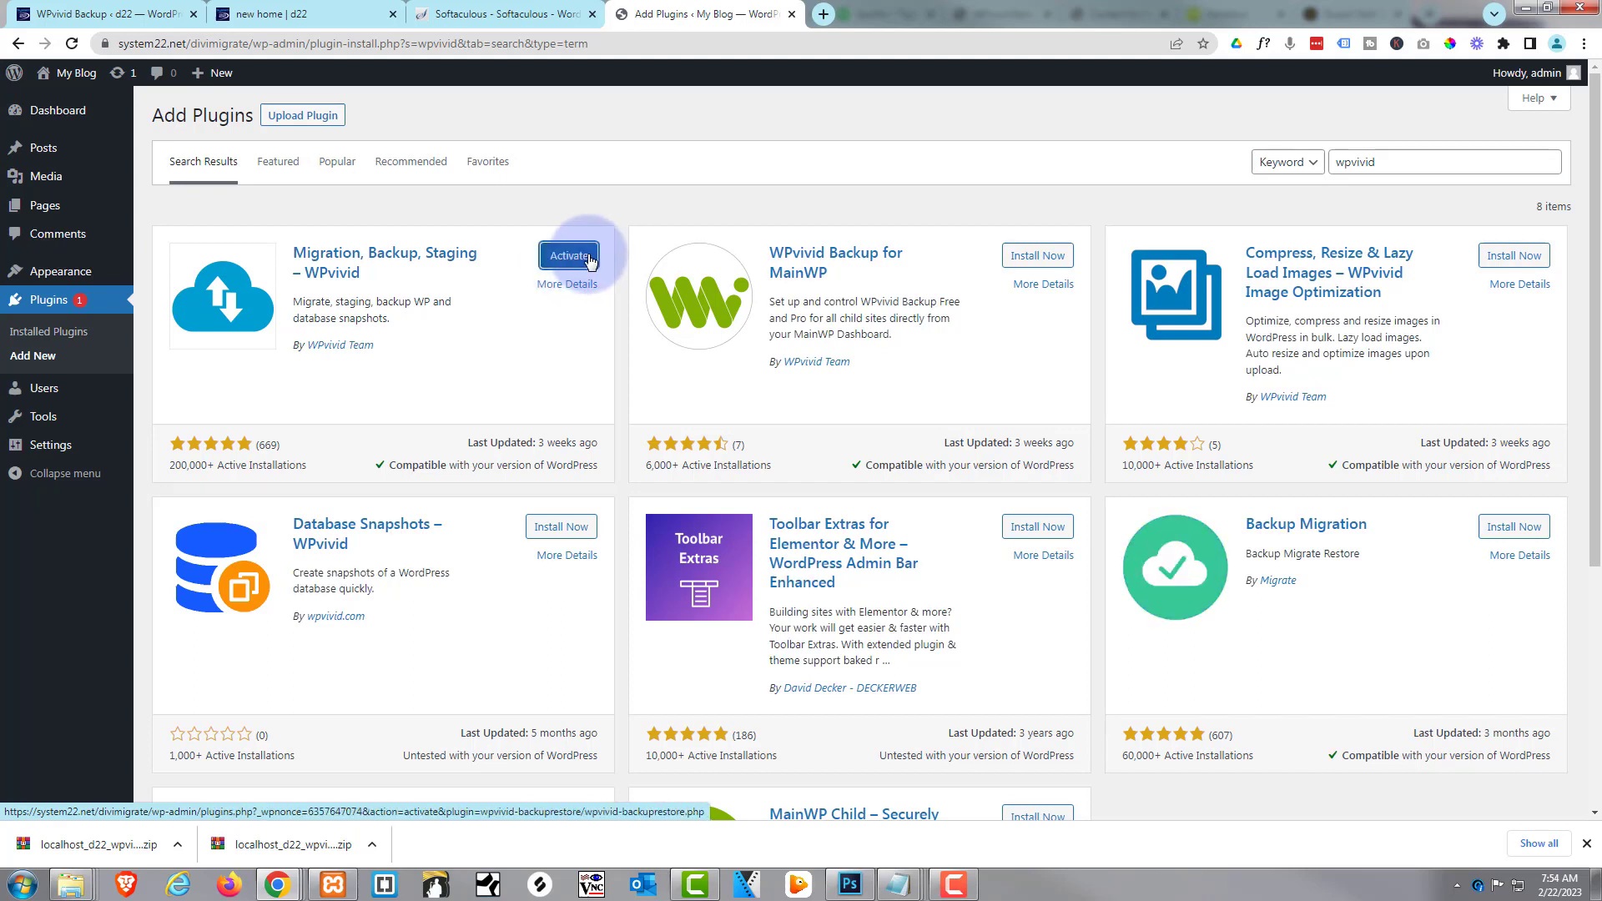
pyautogui.click(586, 259)
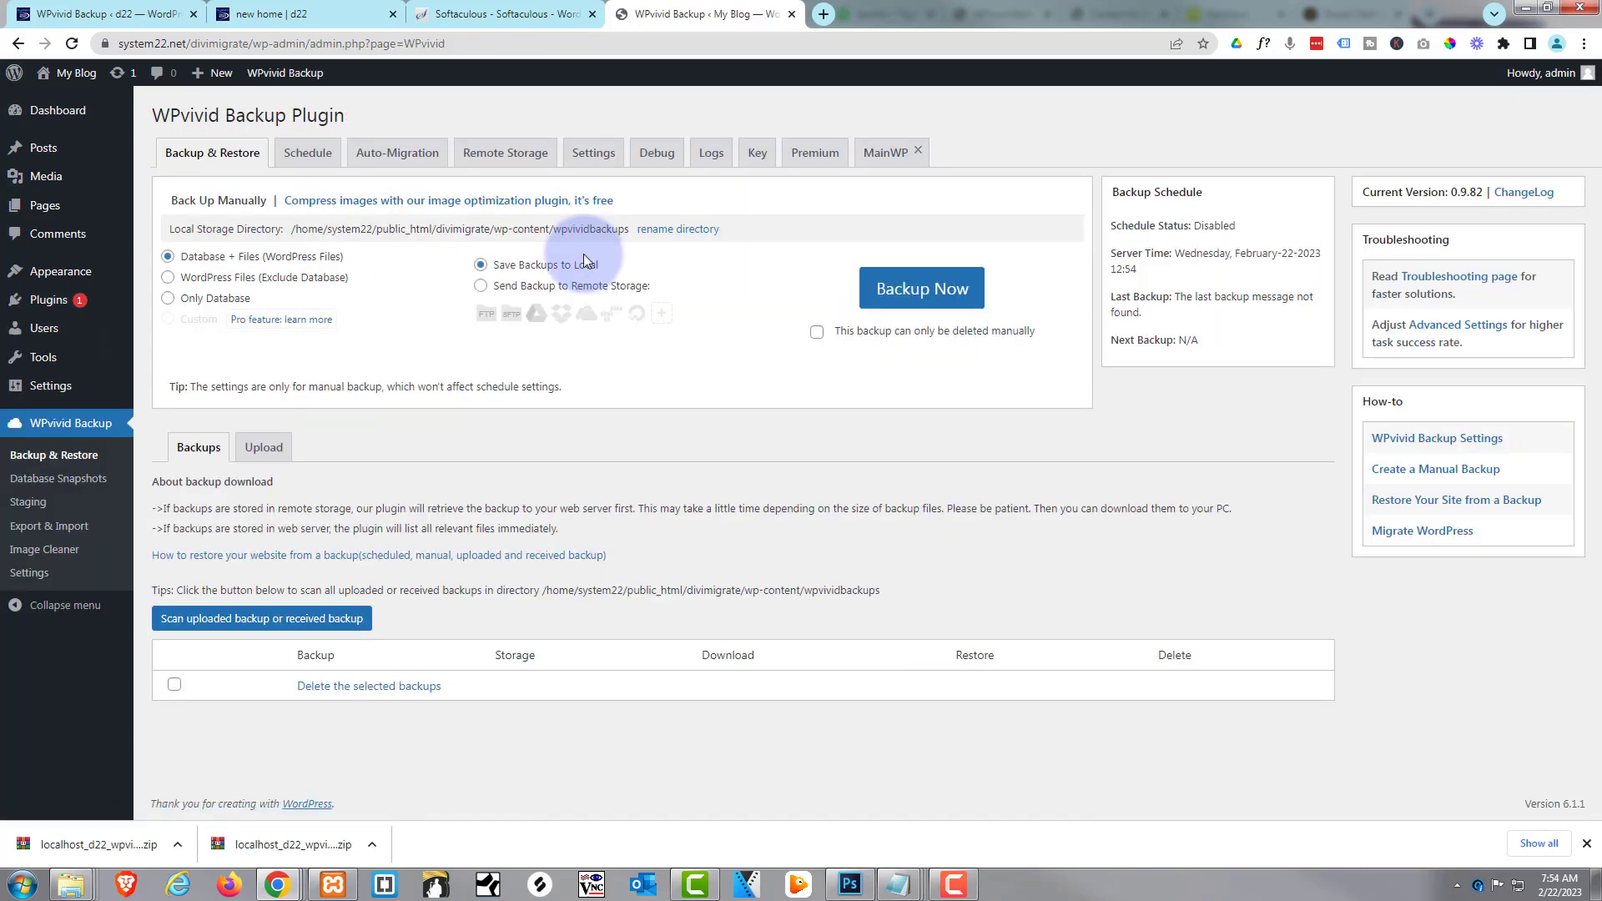
# Drop both backup zip parts into WPvivid's Upload tab and start uploading them
pyautogui.click(267, 177)
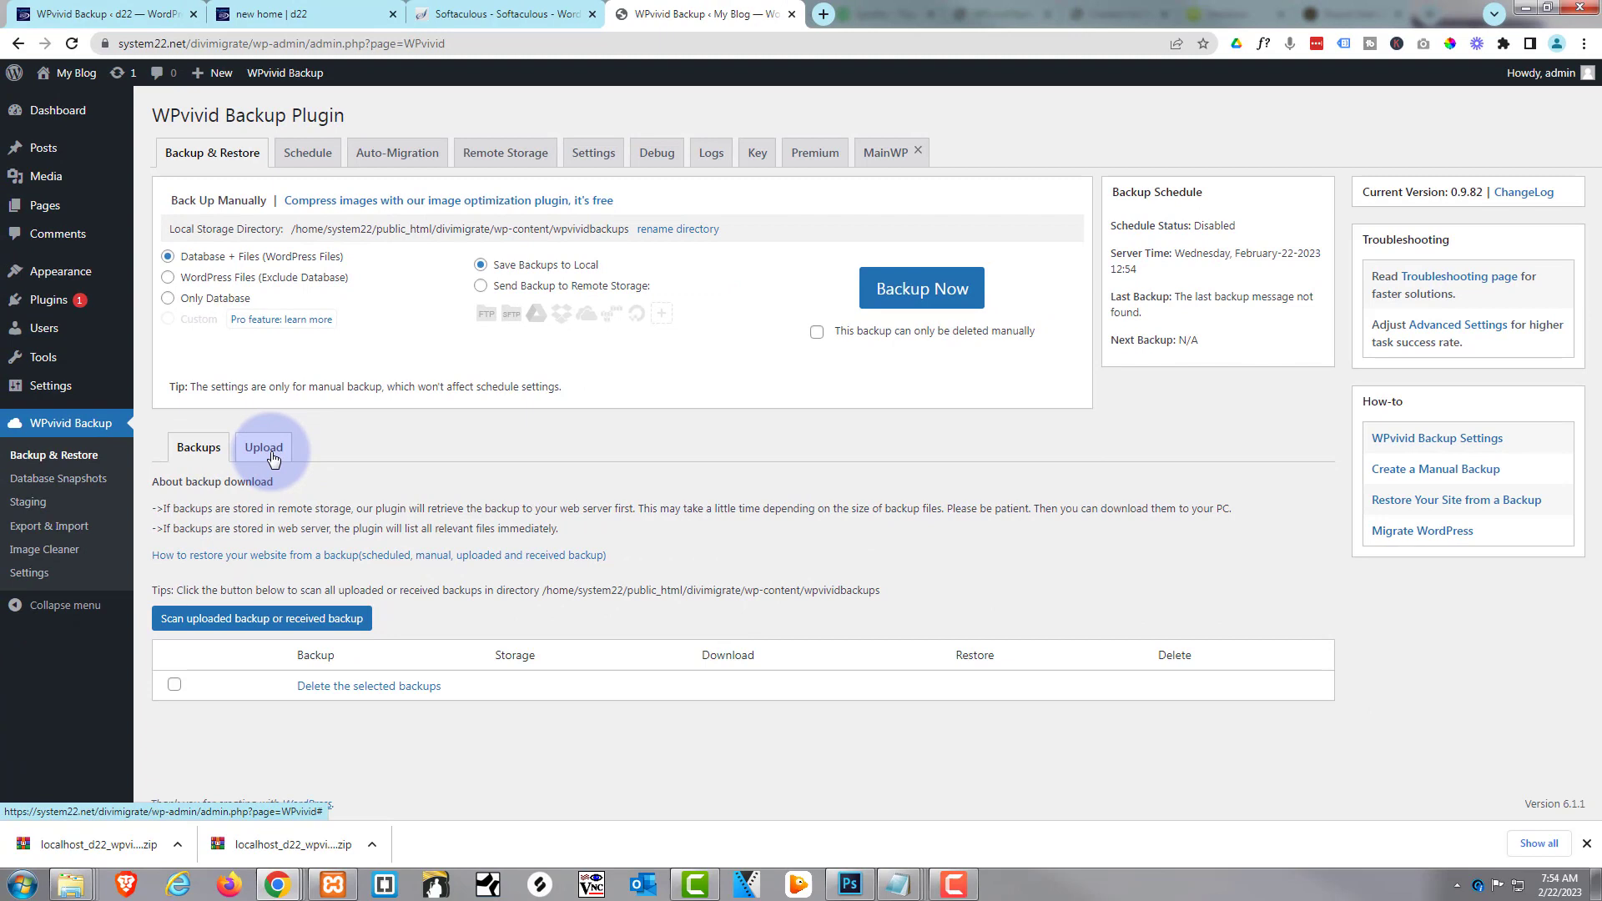
pyautogui.click(265, 448)
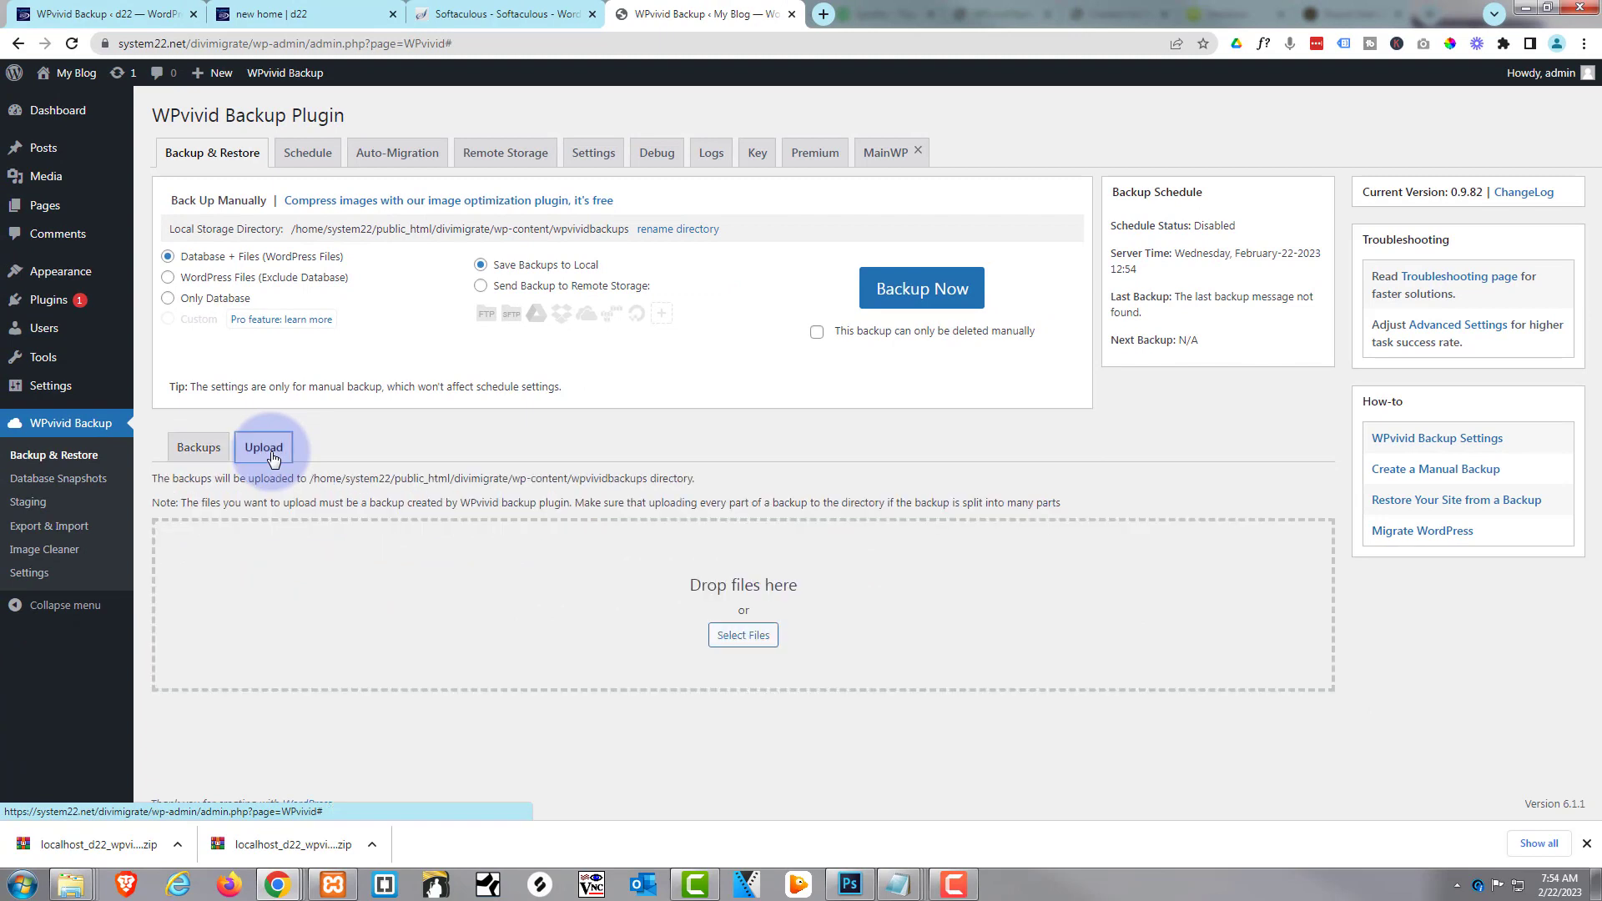
pyautogui.moveTo(75, 844); pyautogui.dragTo(543, 589)
pyautogui.moveTo(292, 844); pyautogui.dragTo(604, 613)
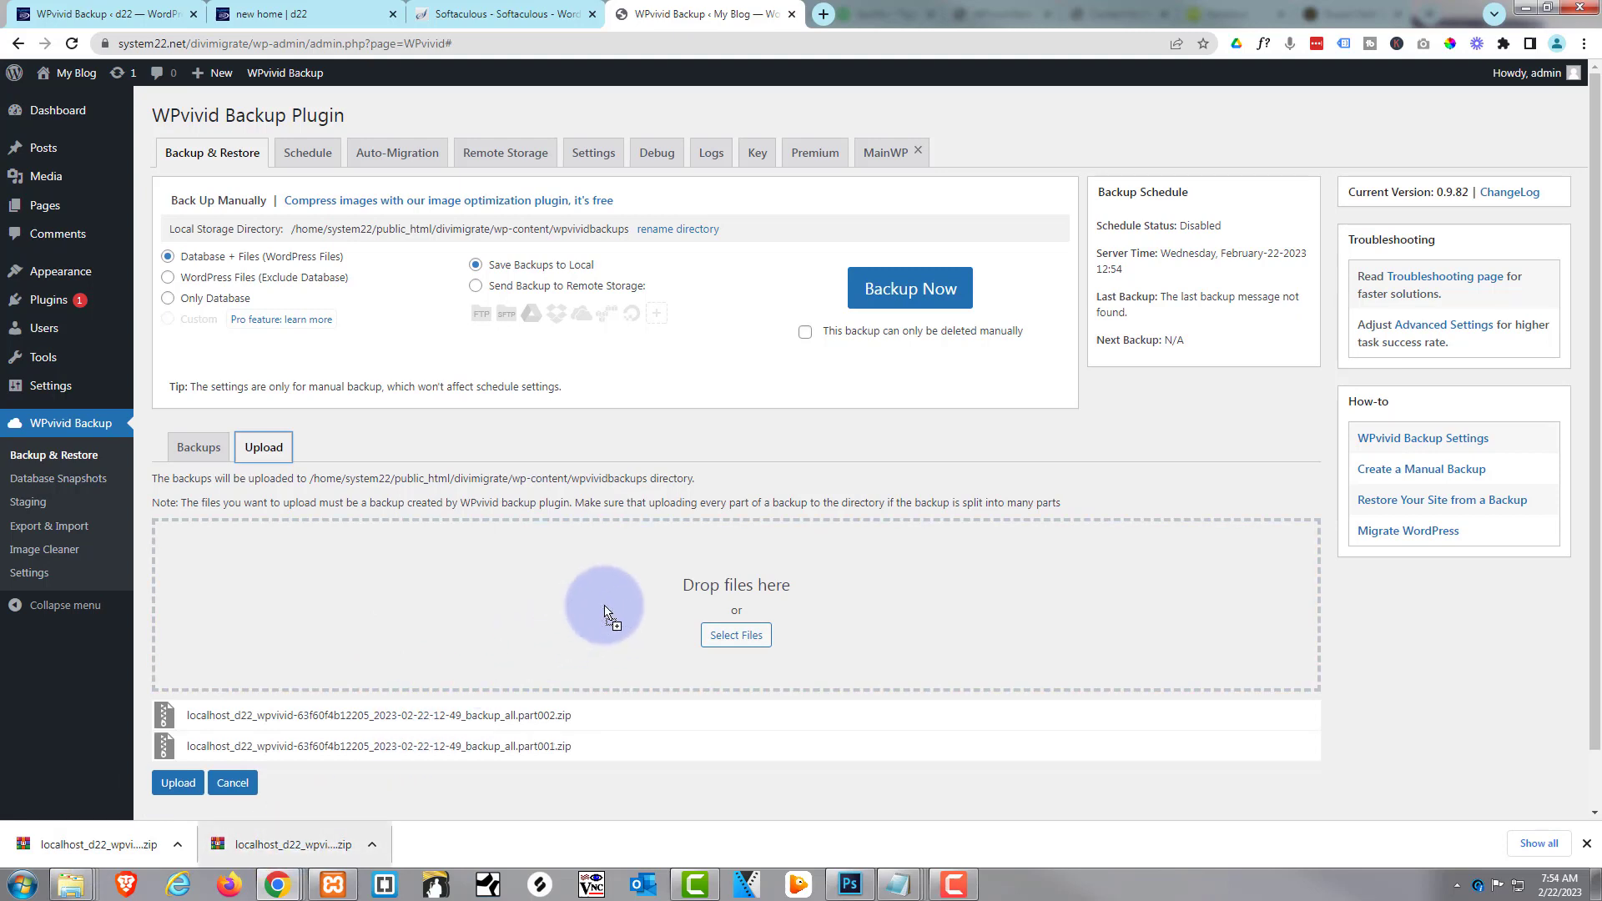
pyautogui.click(177, 783)
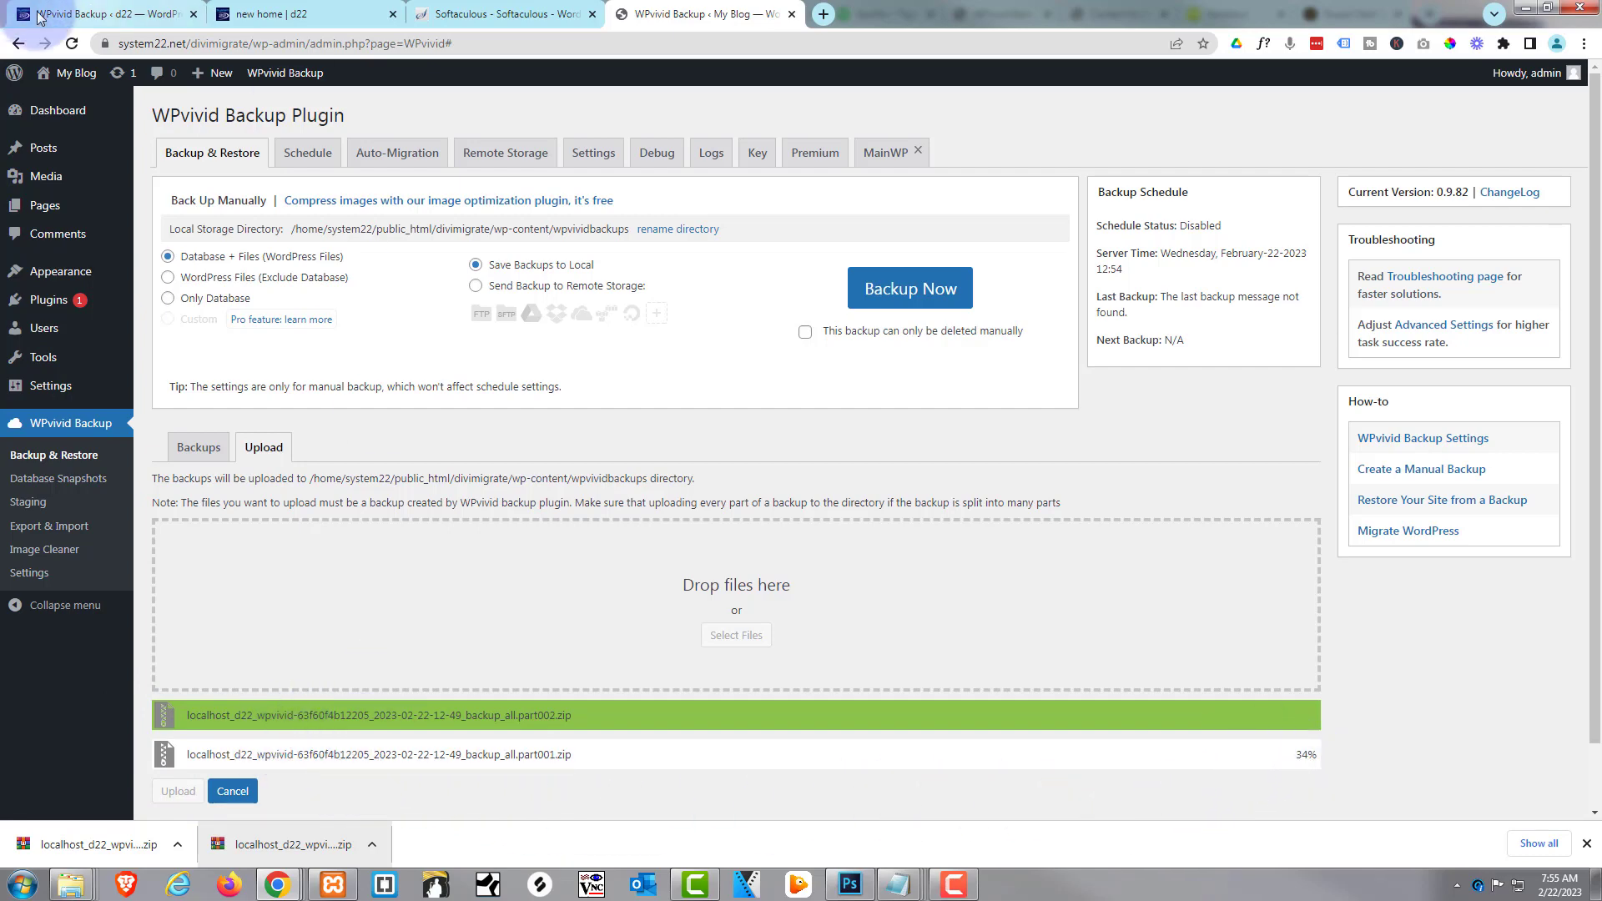
# Open the local site's front page in a new tab and scroll through it
pyautogui.click(95, 11)
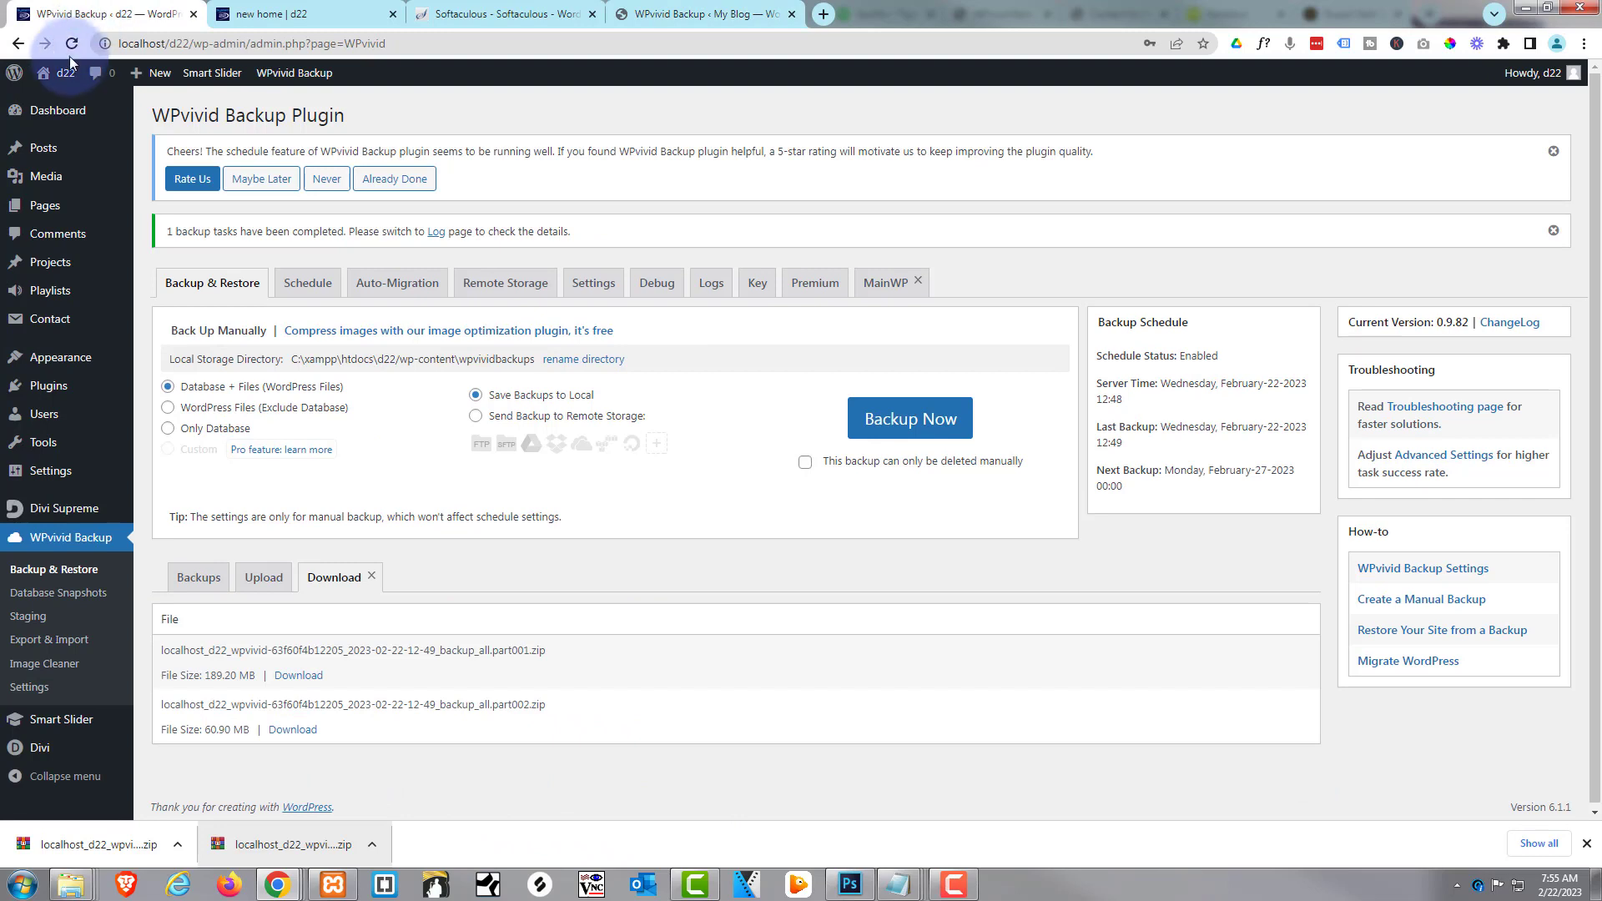
pyautogui.moveTo(60, 79)
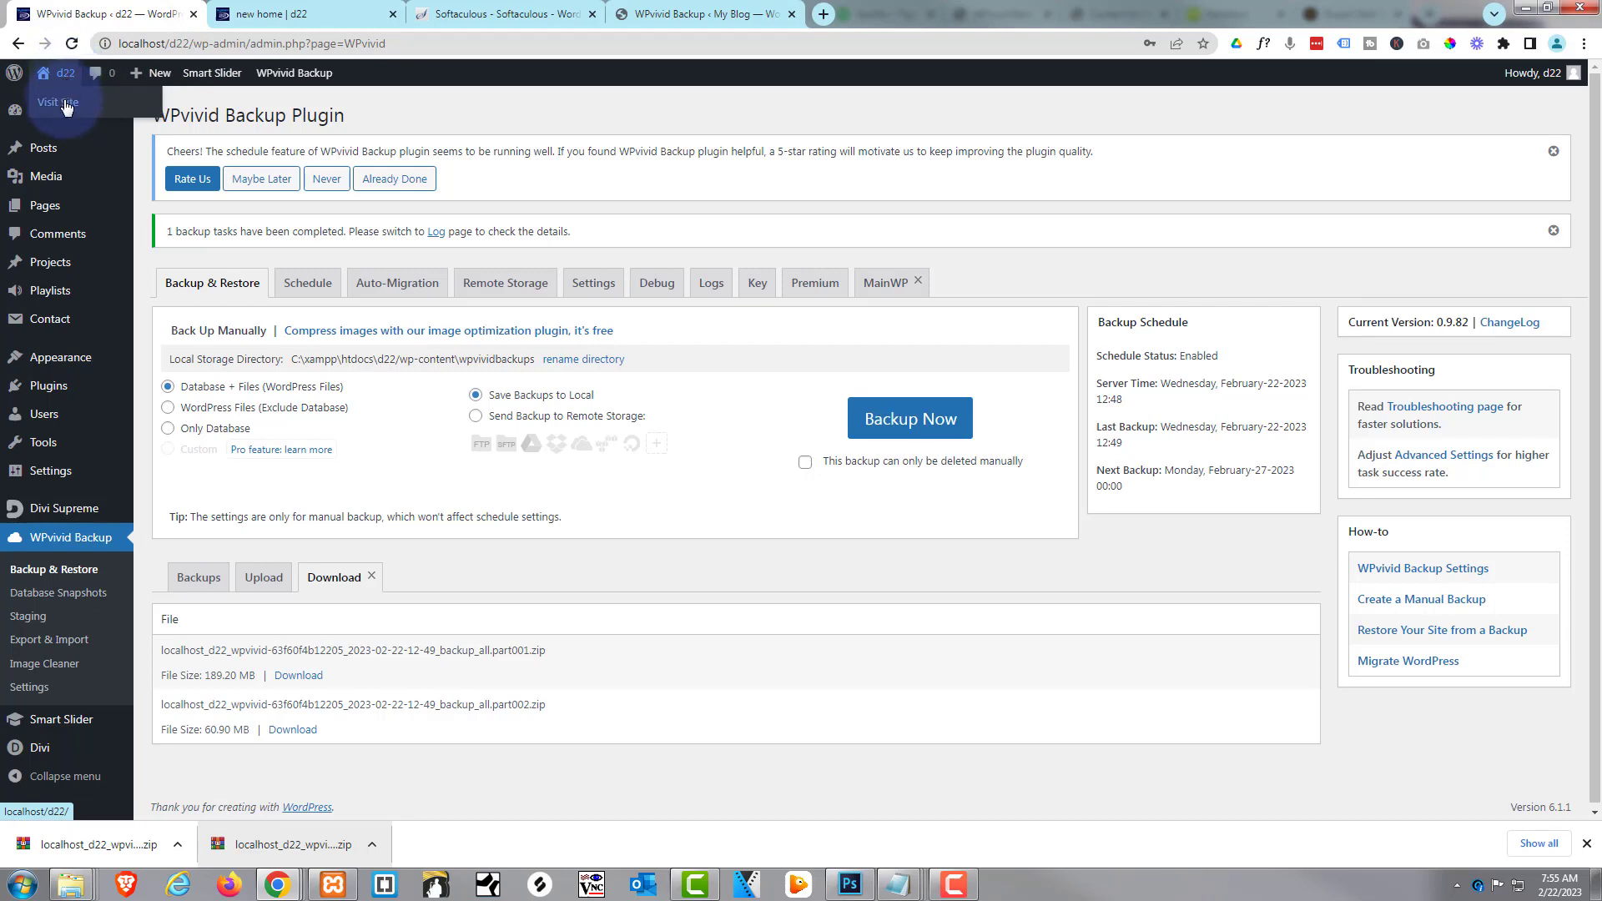
pyautogui.middleClick(67, 103)
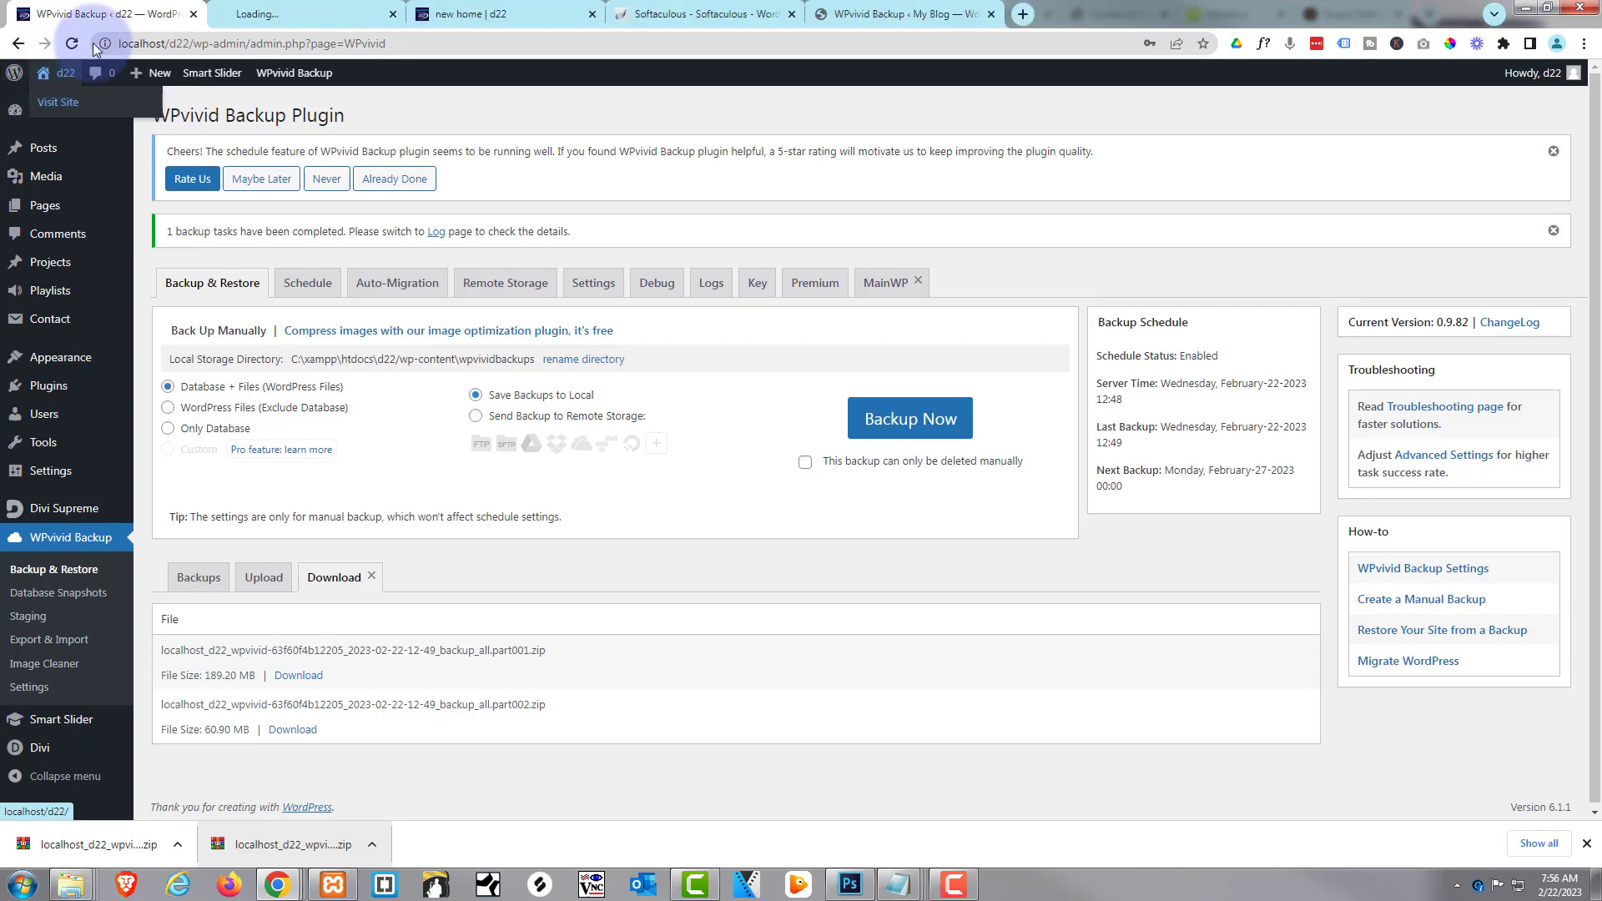
pyautogui.click(305, 12)
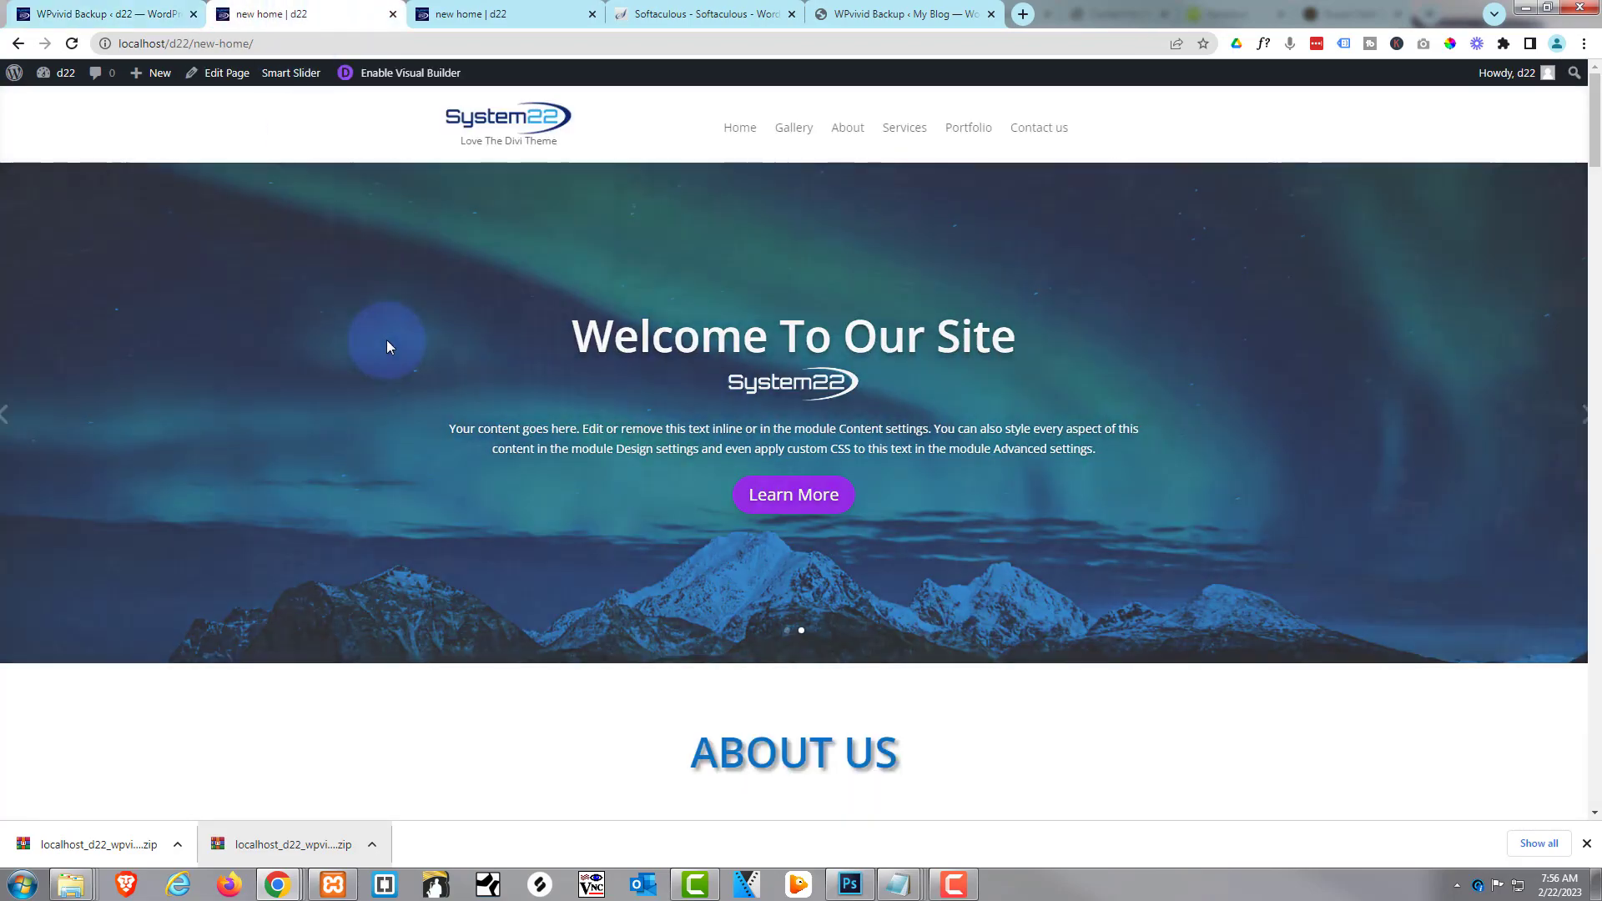
pyautogui.scroll(-4, 388, 346)
pyautogui.scroll(5, 388, 348)
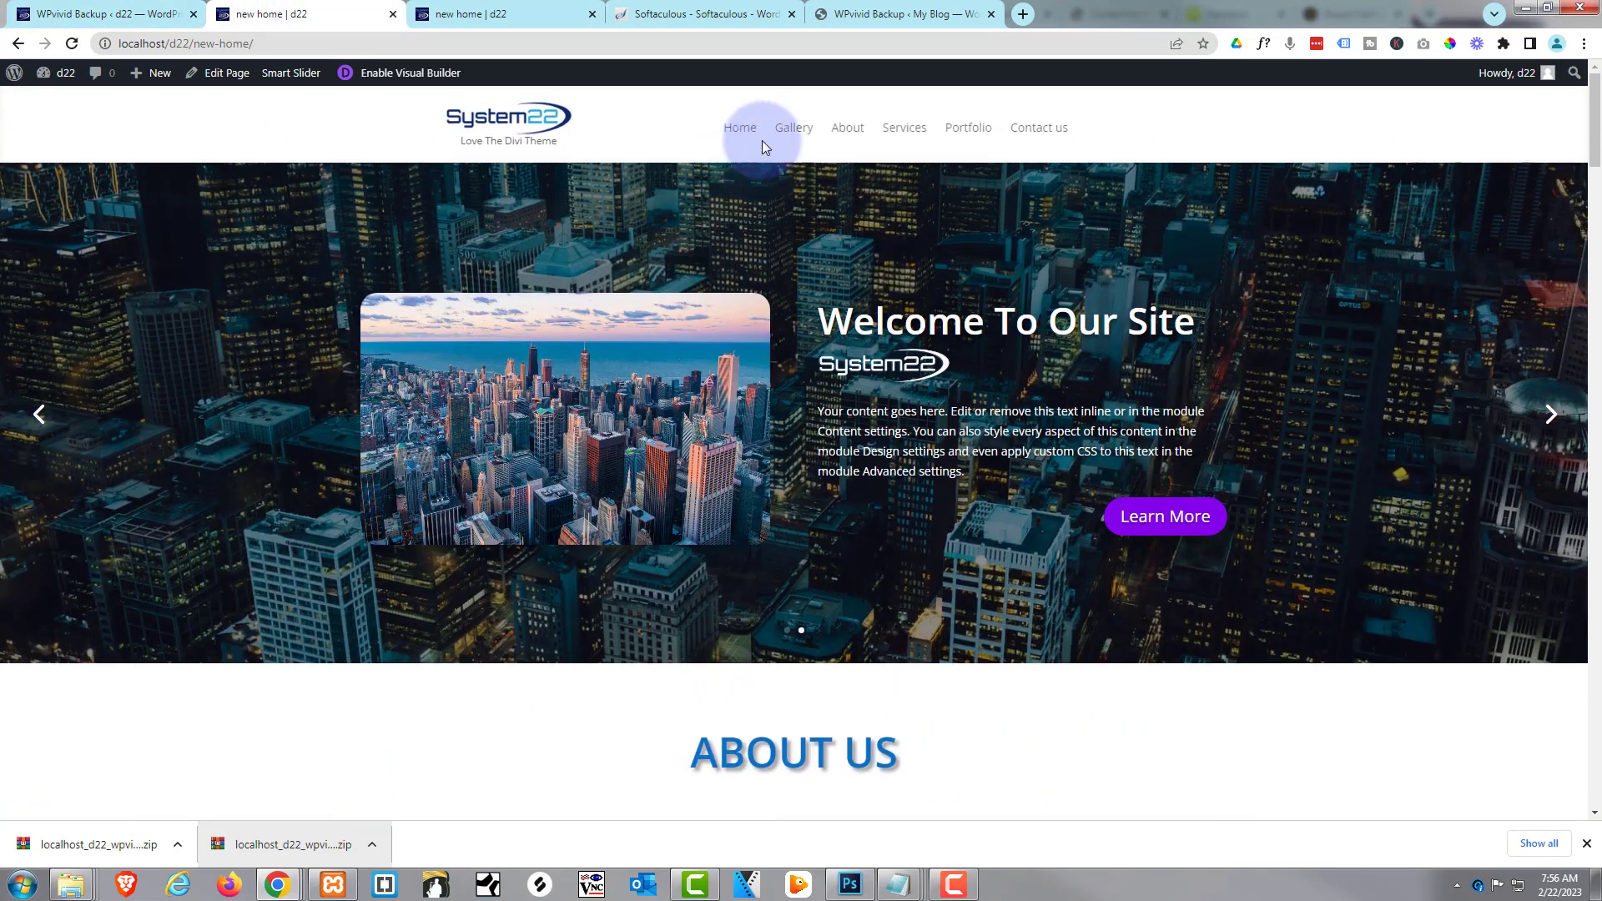
# Review the local Gallery and Services pages
pyautogui.click(799, 135)
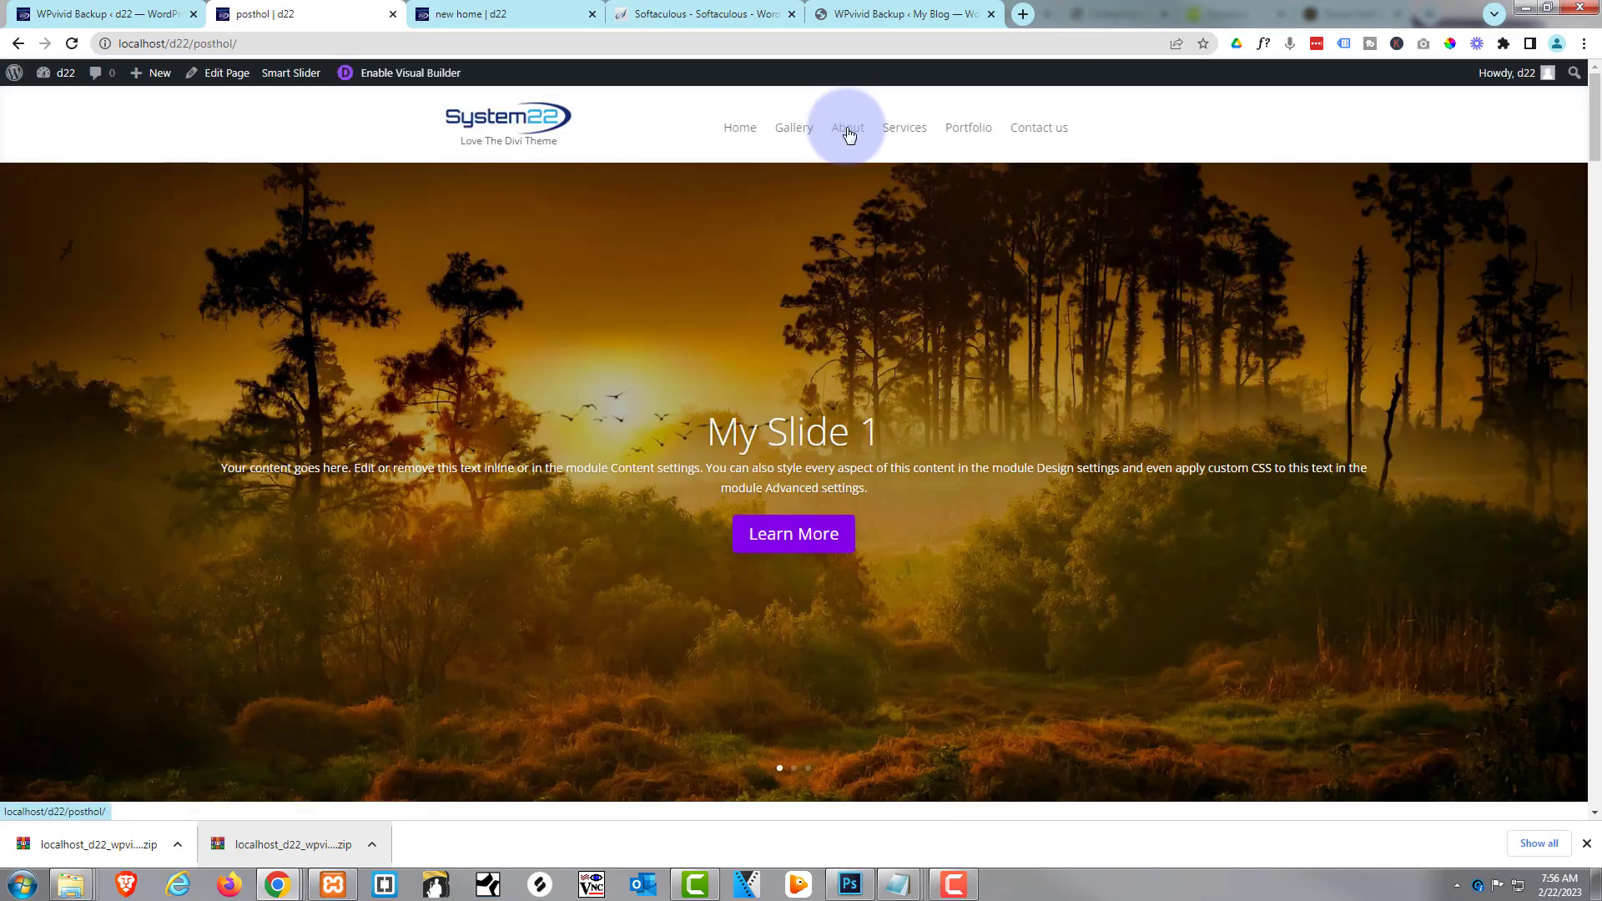
pyautogui.scroll(-8, 640, 315)
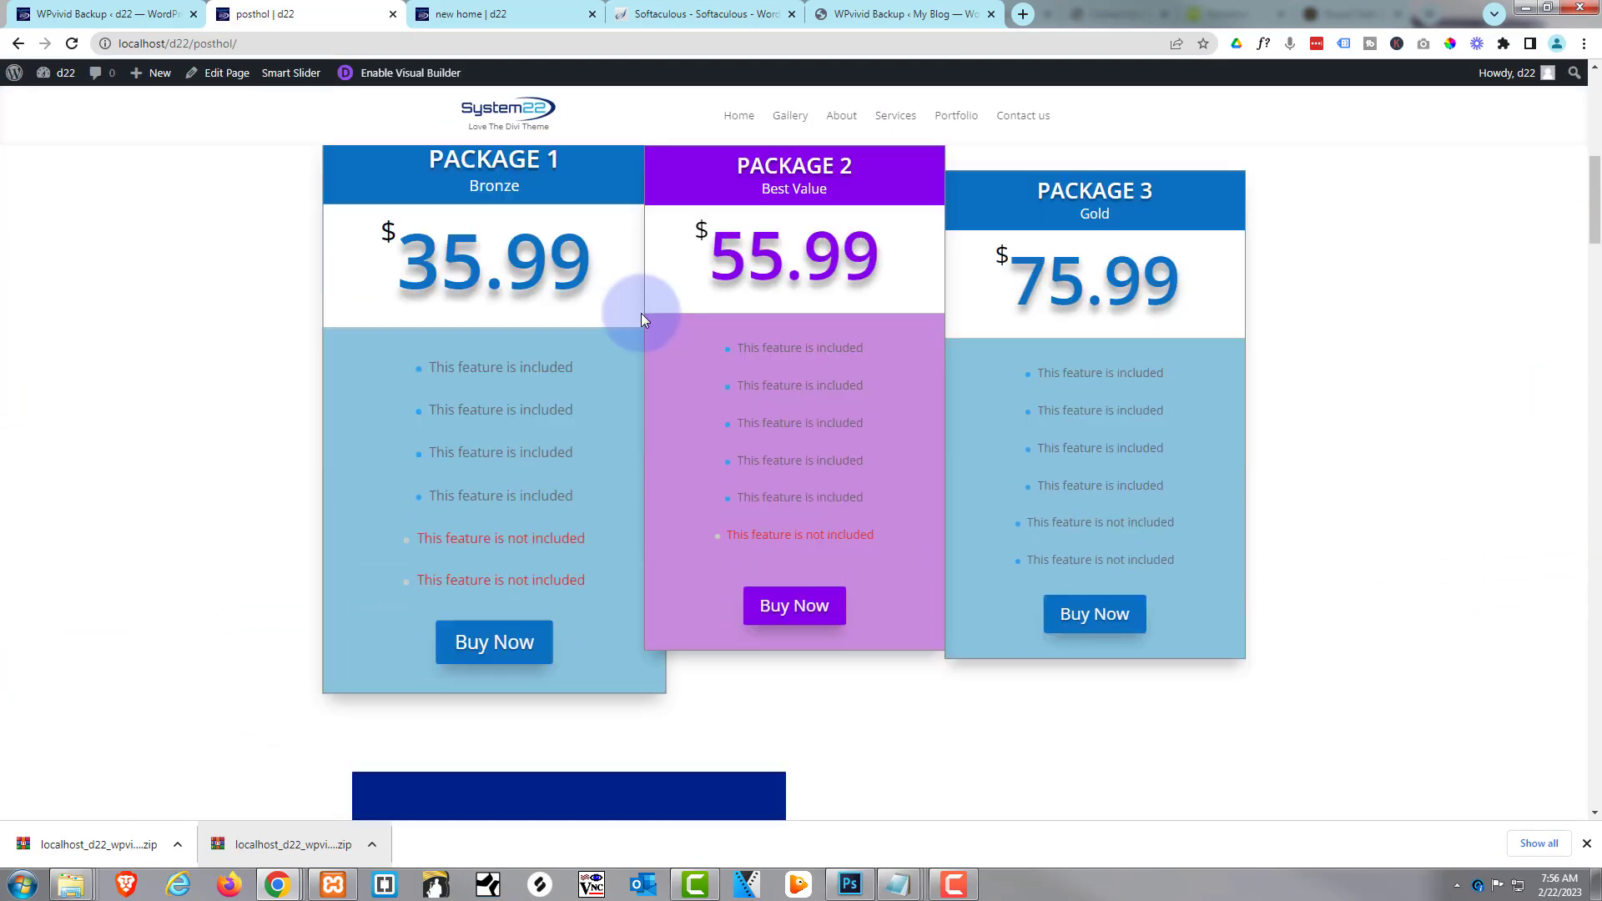
pyautogui.scroll(2, 713, 406)
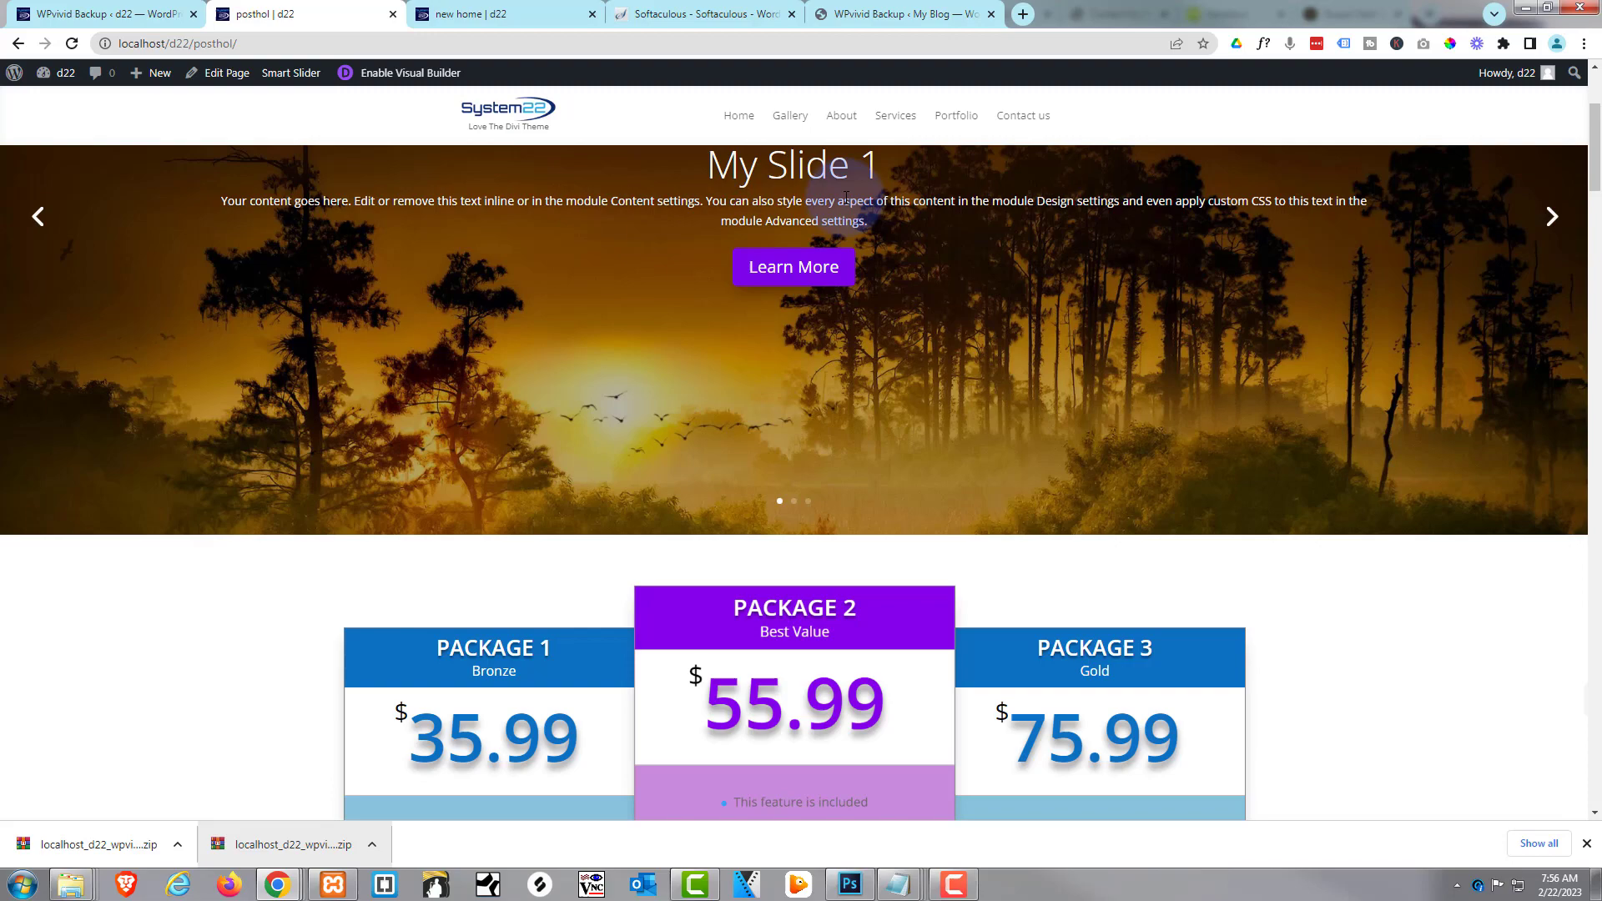
pyautogui.click(895, 117)
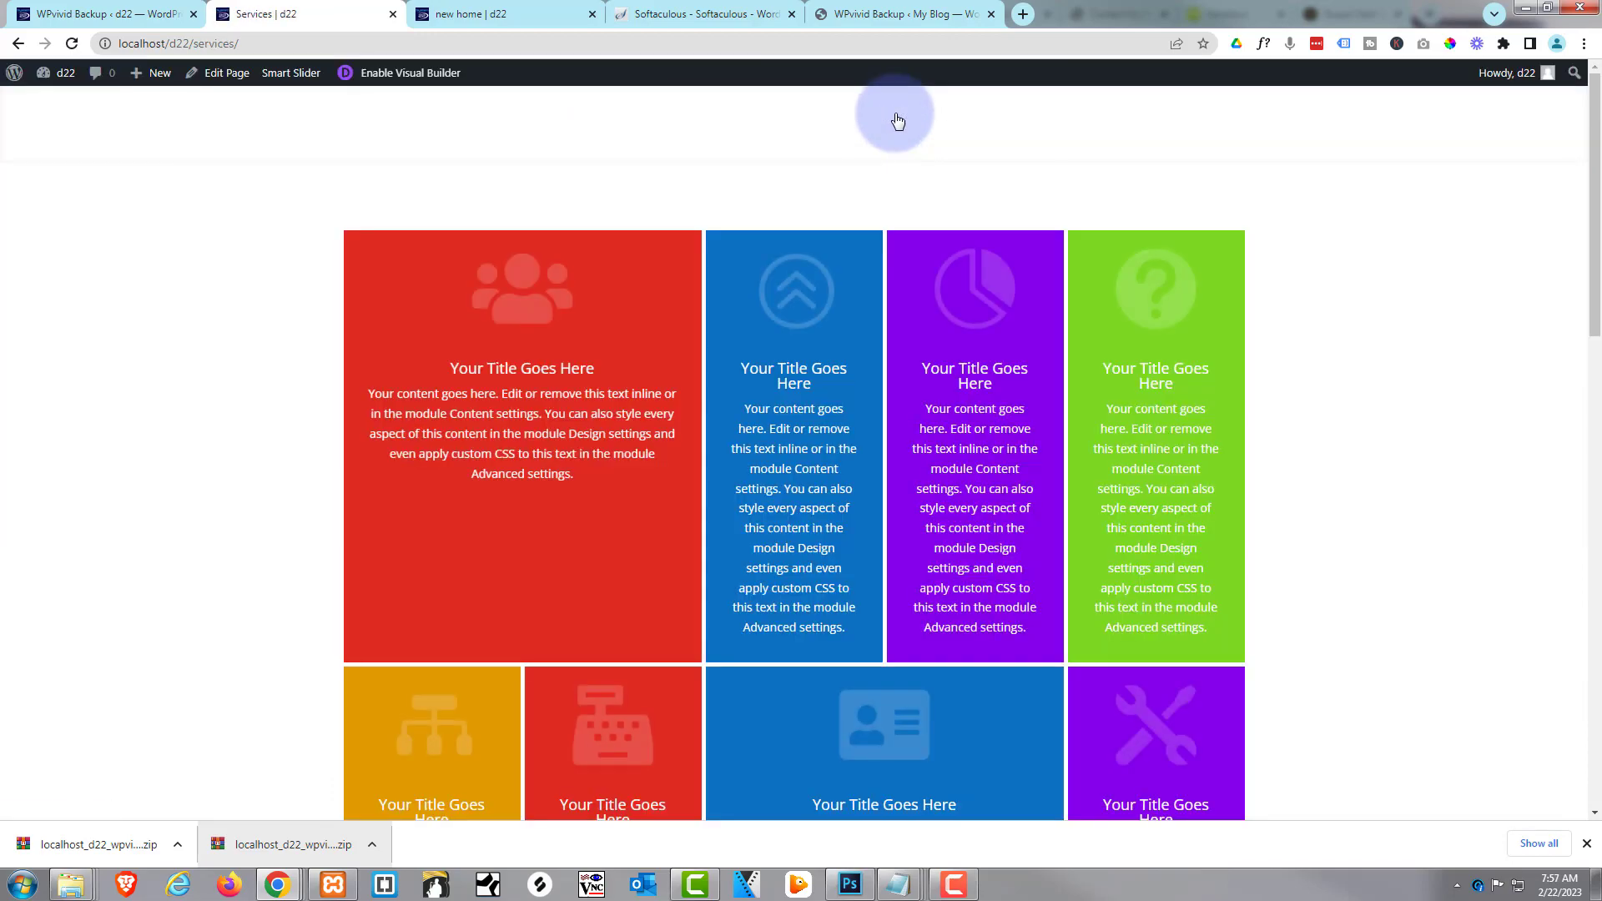
pyautogui.scroll(-5, 918, 269)
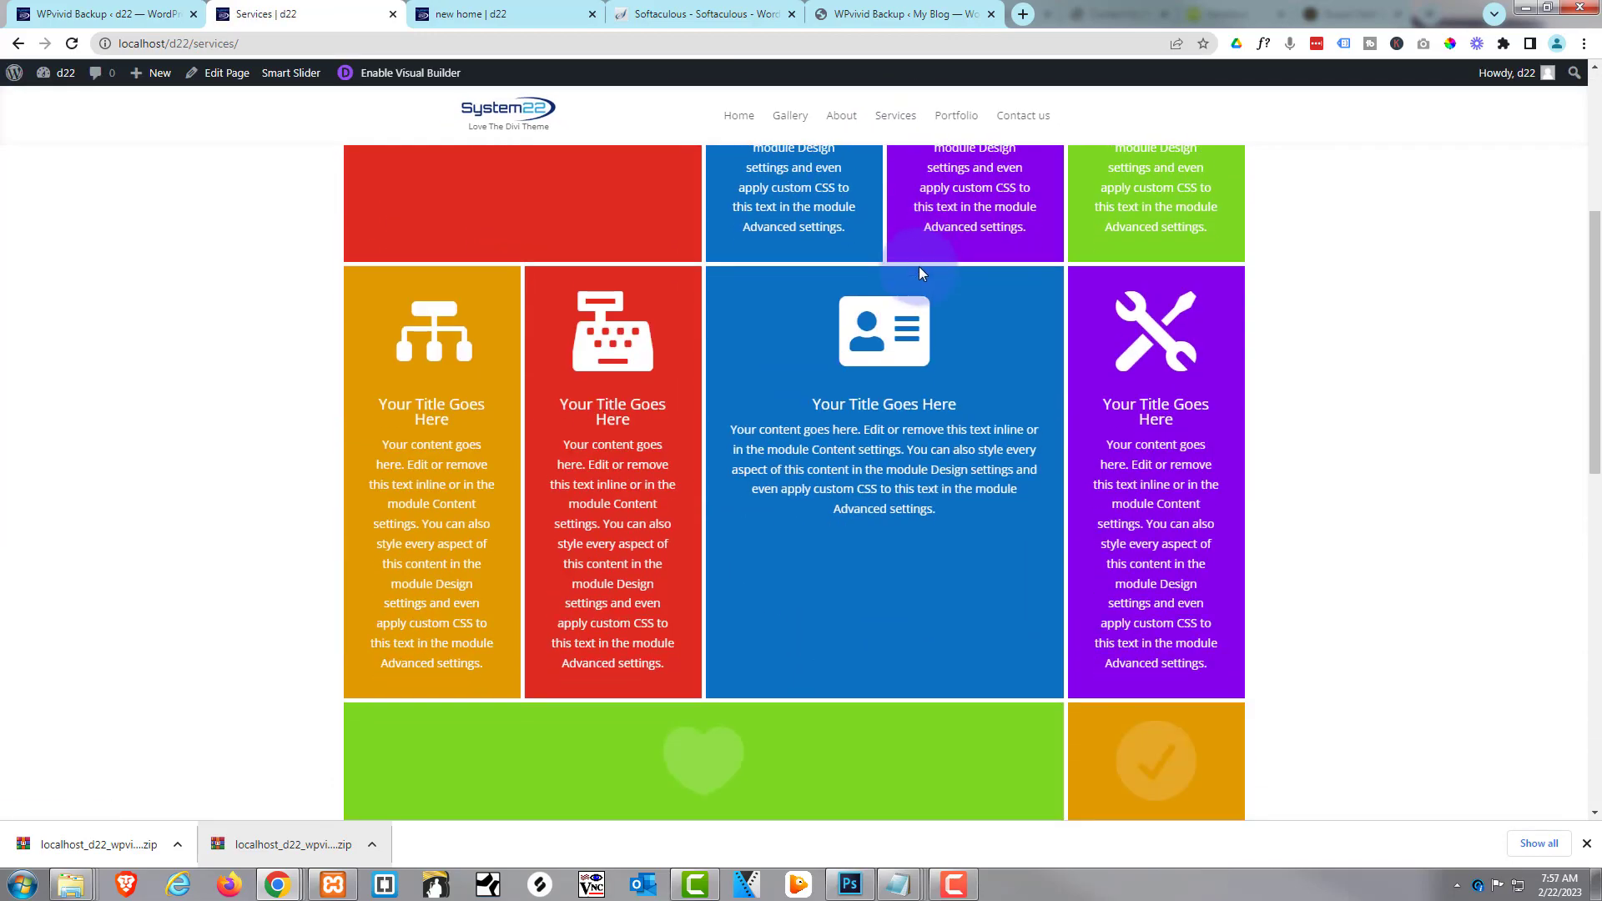
pyautogui.scroll(5, 918, 273)
# Review the local Portfolio page, then the Contact us page
pyautogui.click(971, 126)
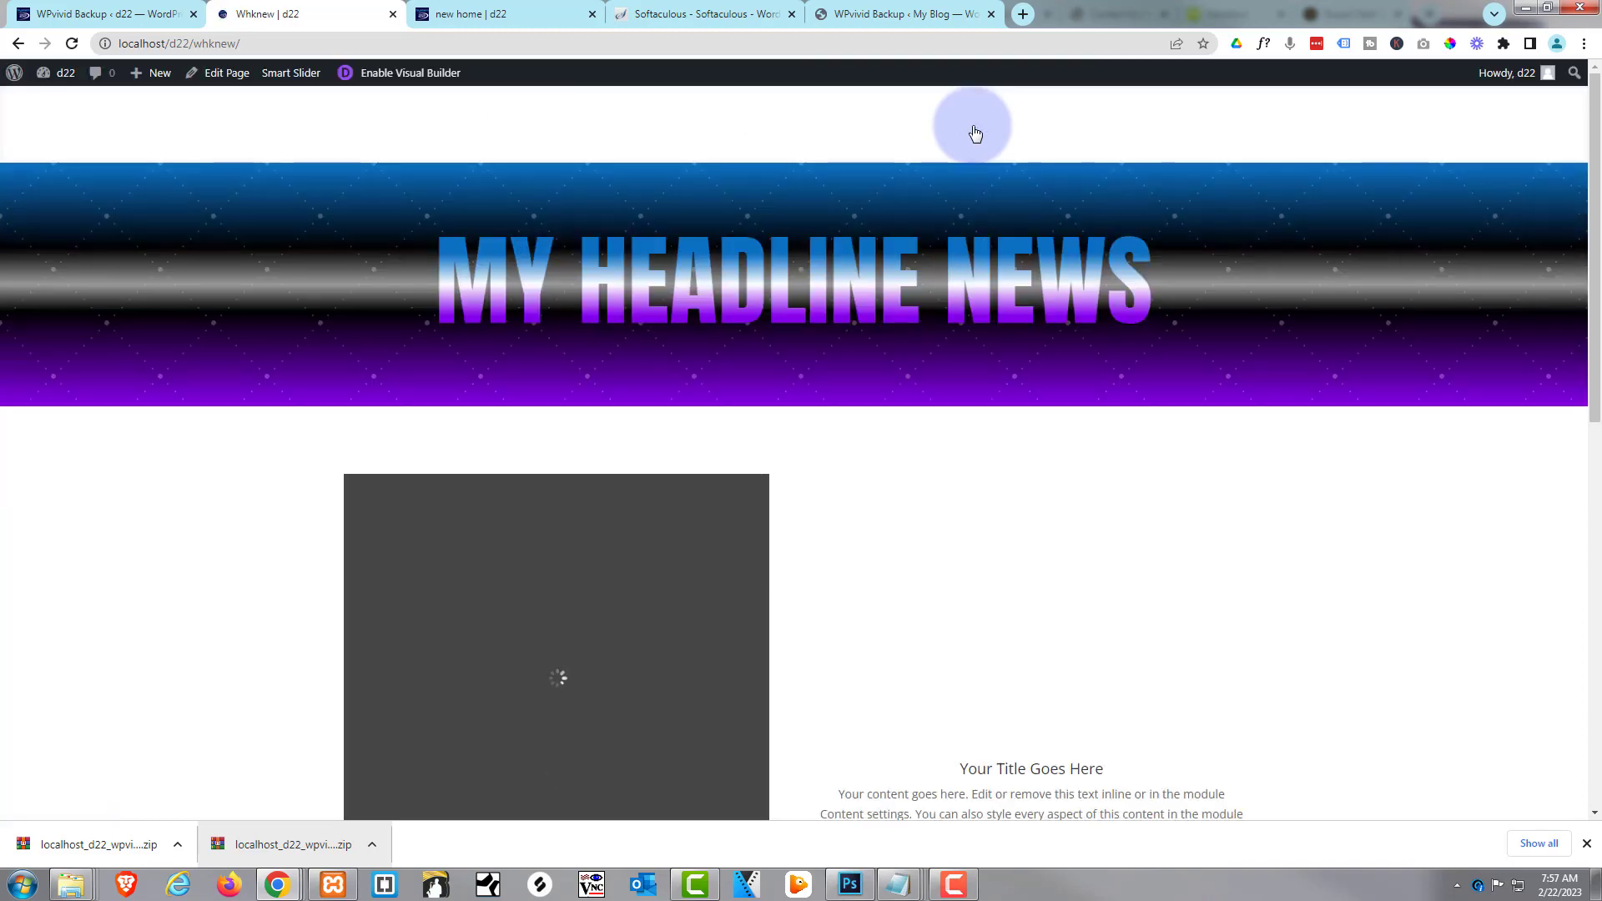
pyautogui.scroll(-3, 942, 302)
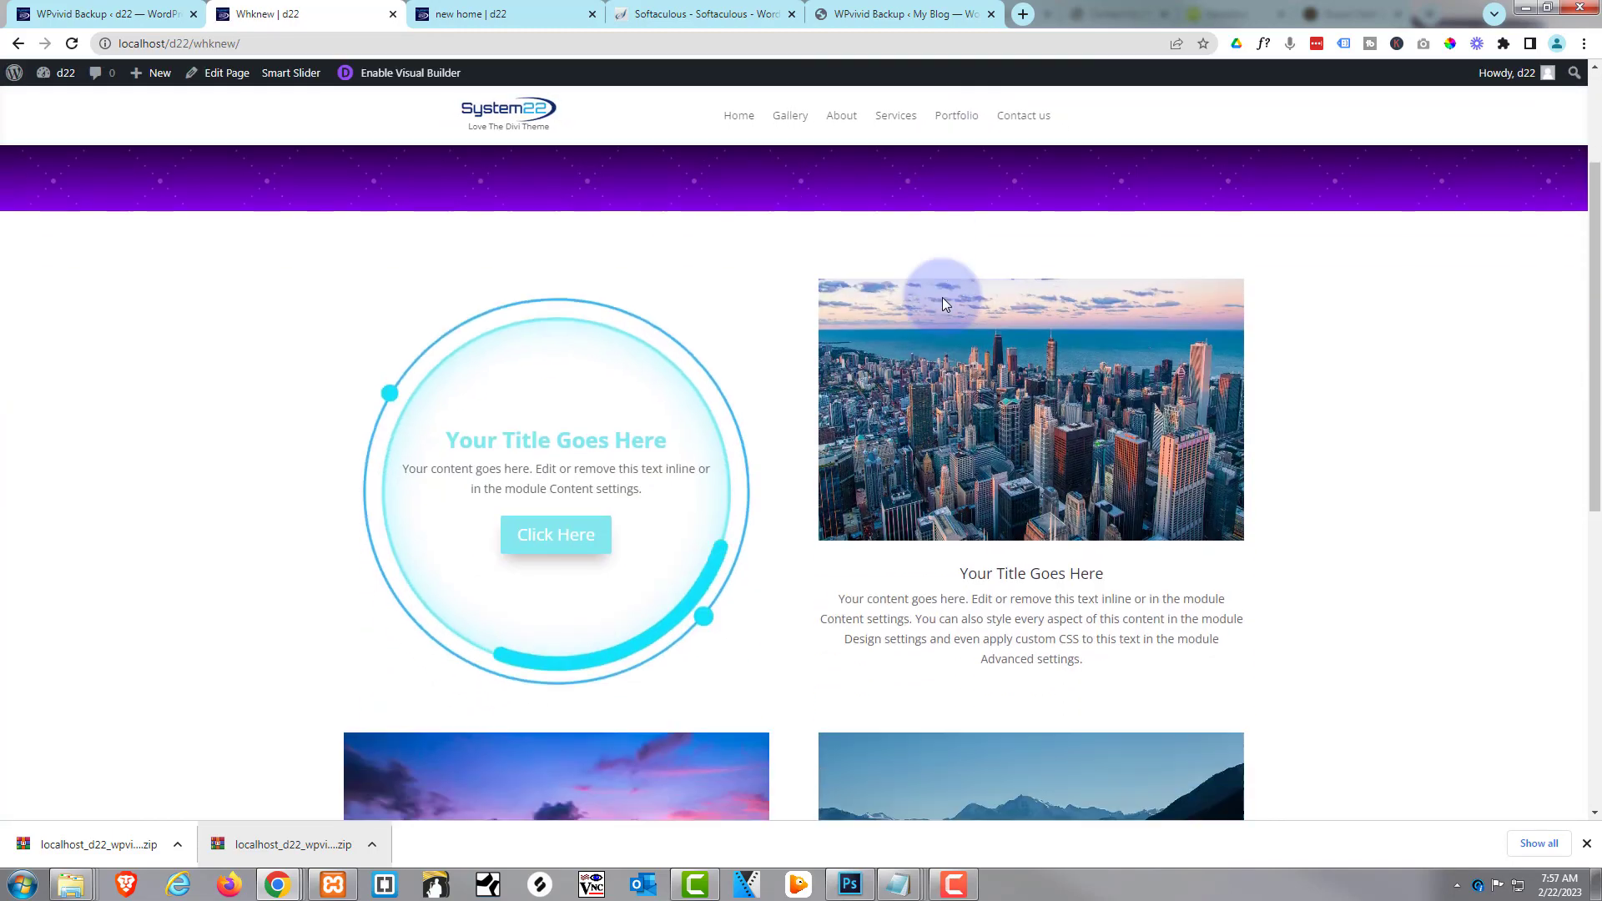
pyautogui.scroll(-5, 943, 297)
pyautogui.scroll(8, 944, 279)
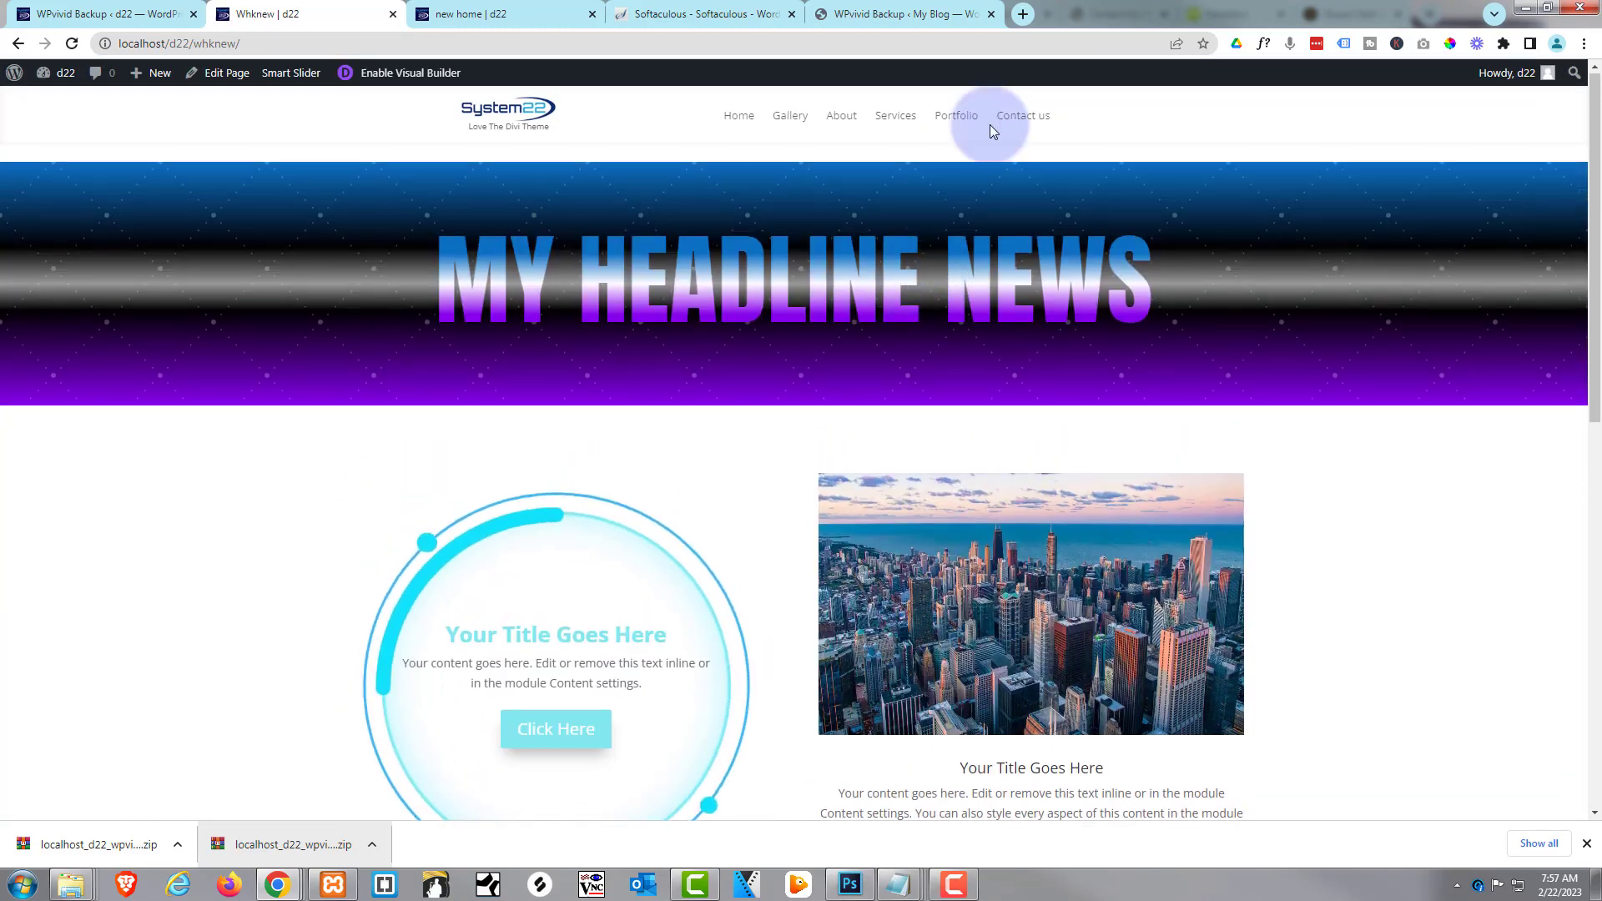
pyautogui.click(1031, 129)
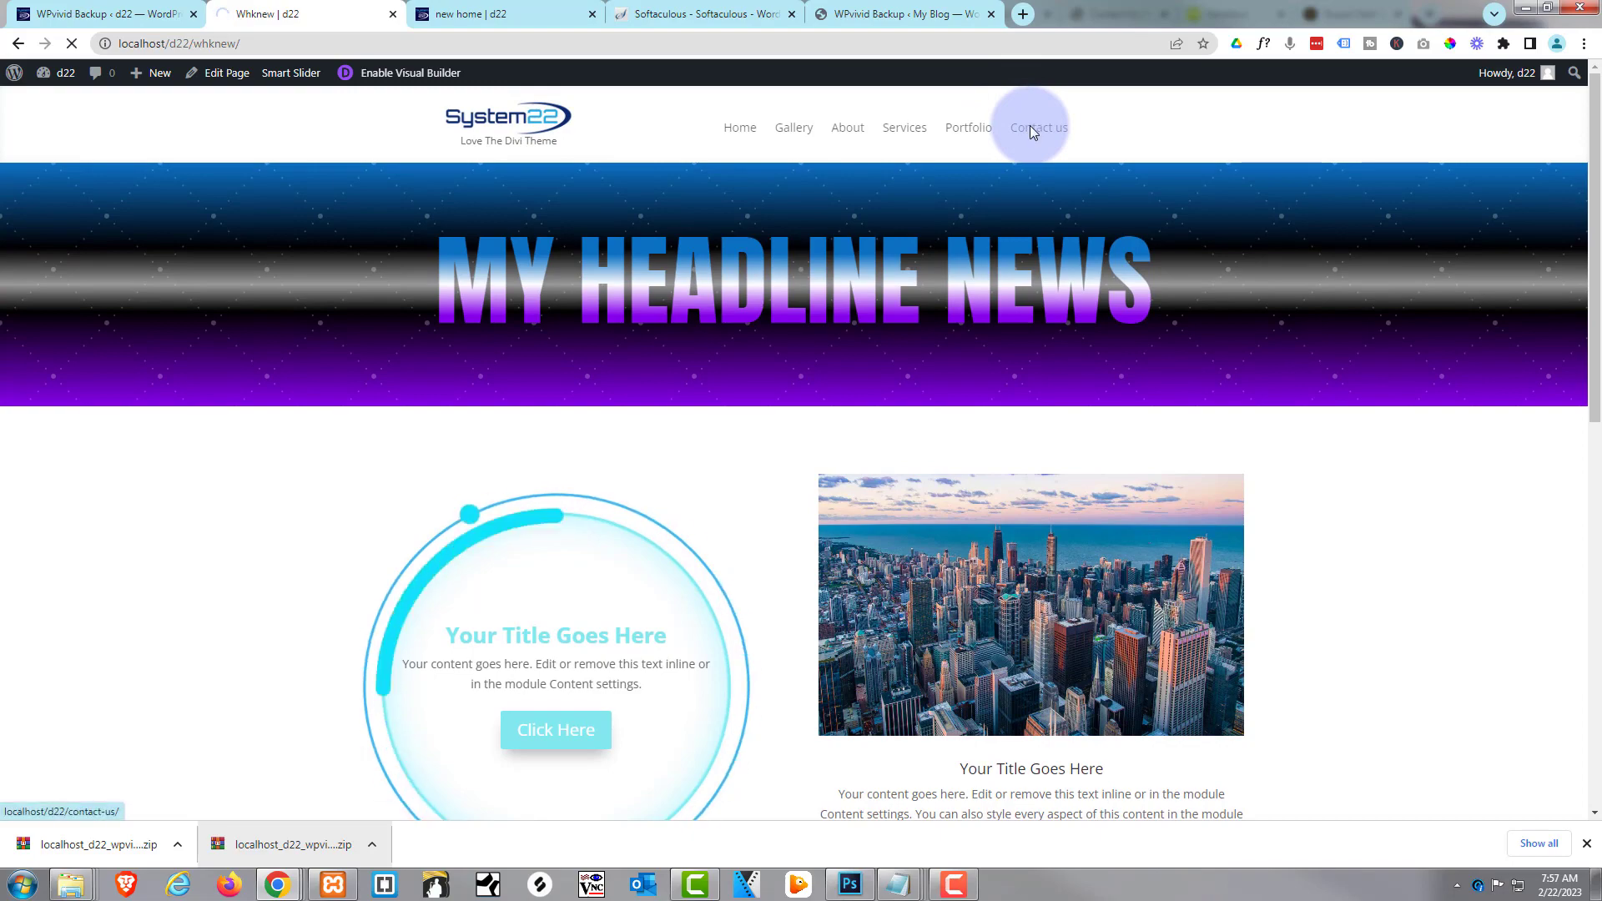
pyautogui.scroll(-2, 948, 342)
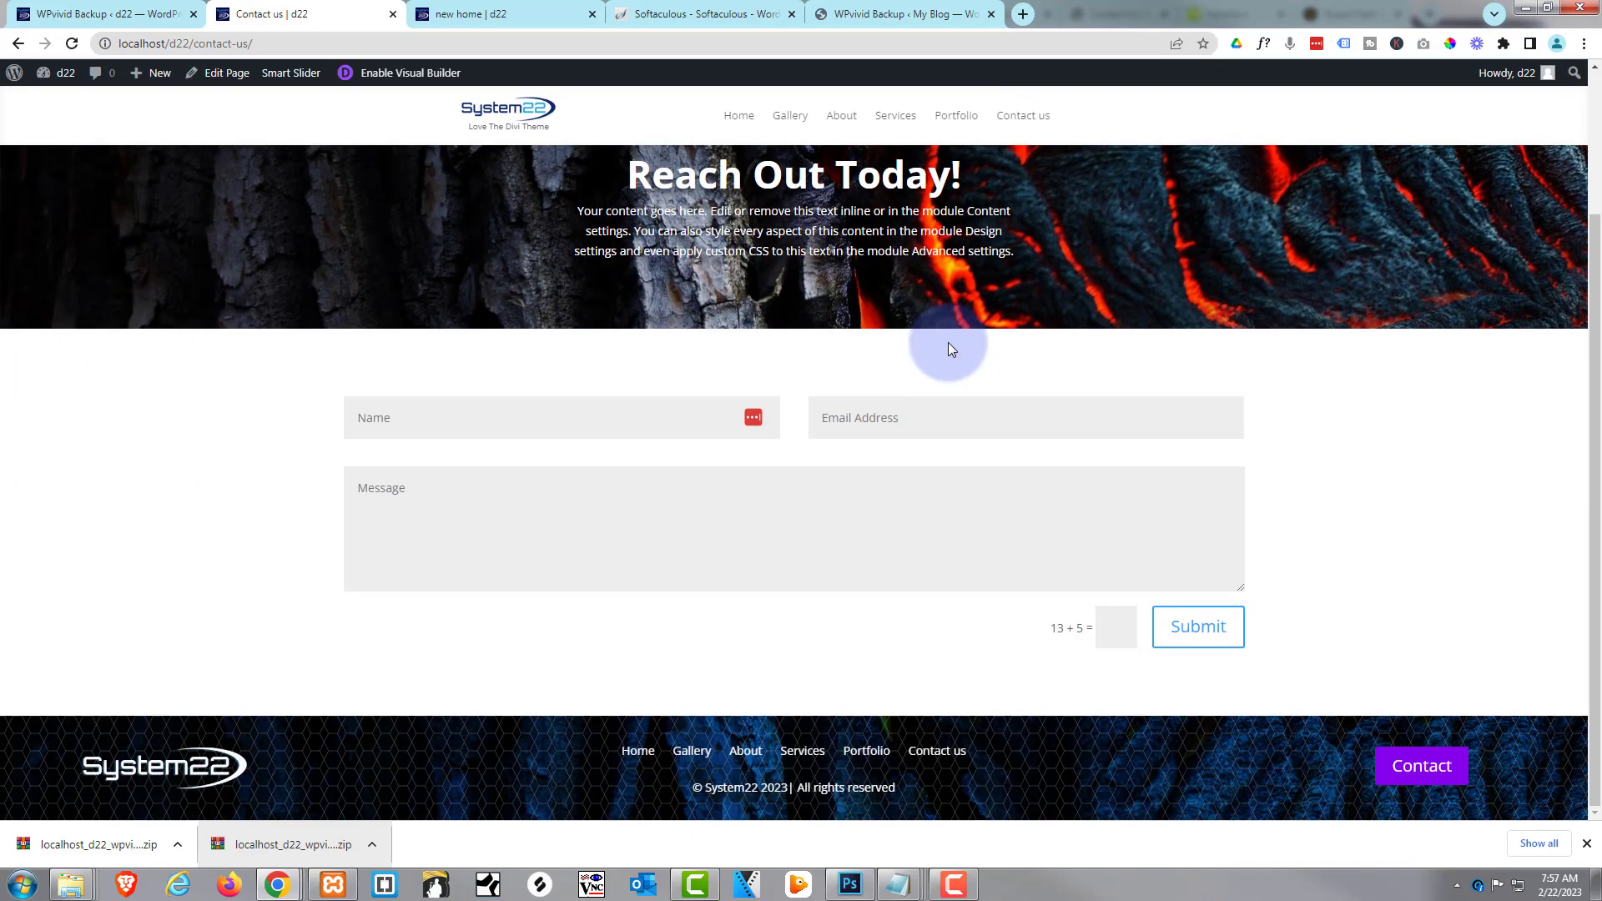
pyautogui.scroll(2, 948, 342)
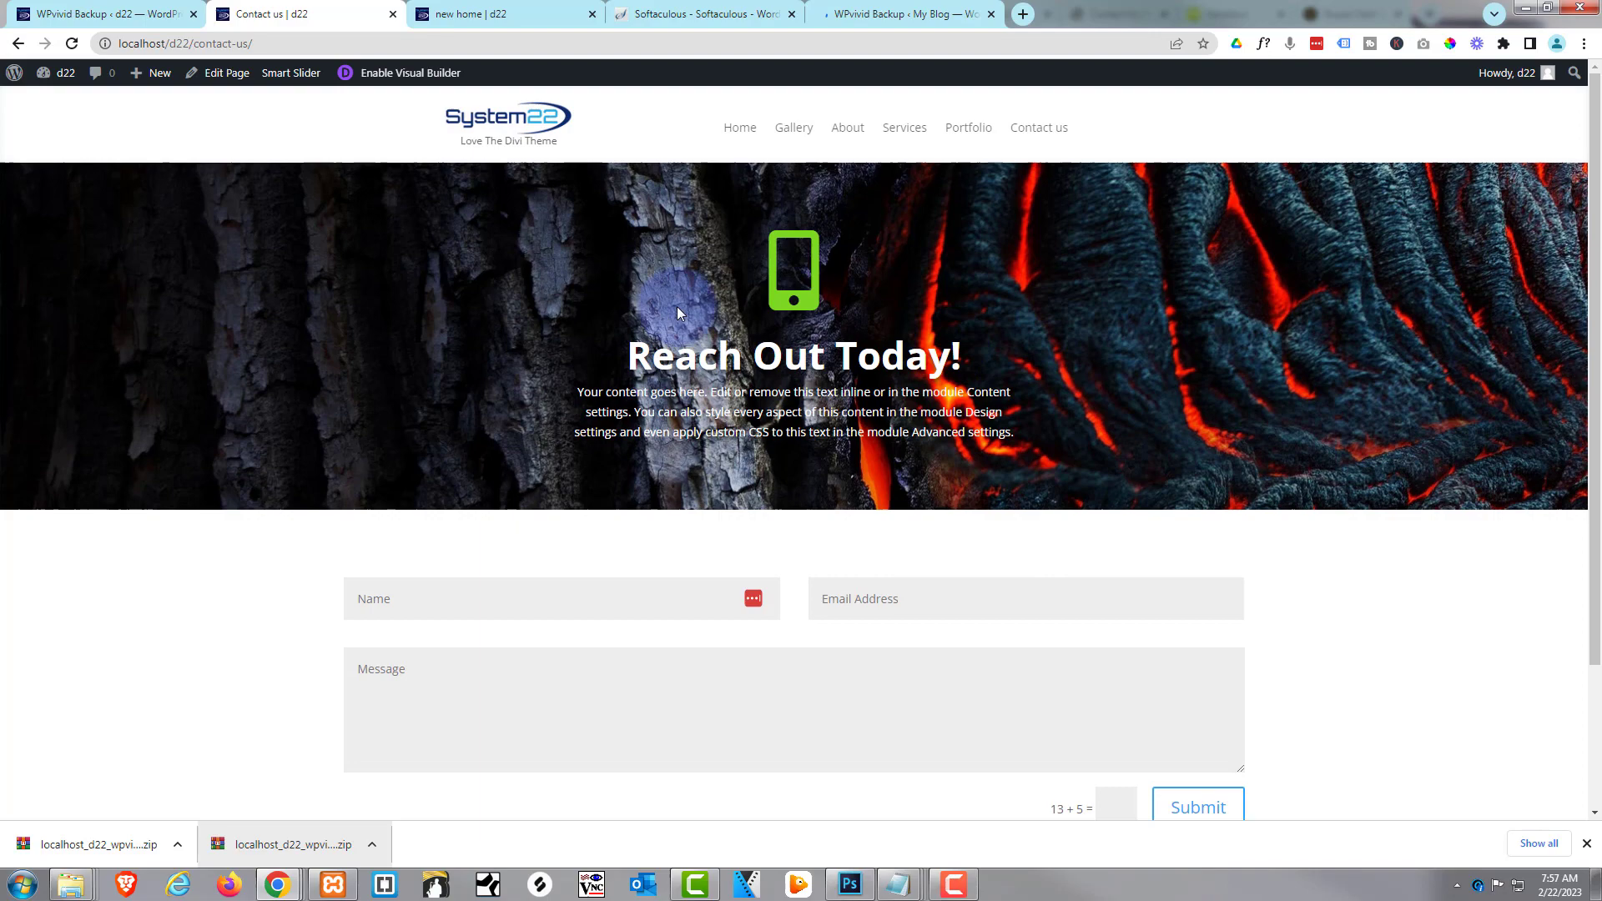
# On the live site, restore the uploaded Feb-22-2023 12:49 WPvivid backup, confirming and acknowledging completion
pyautogui.click(875, 14)
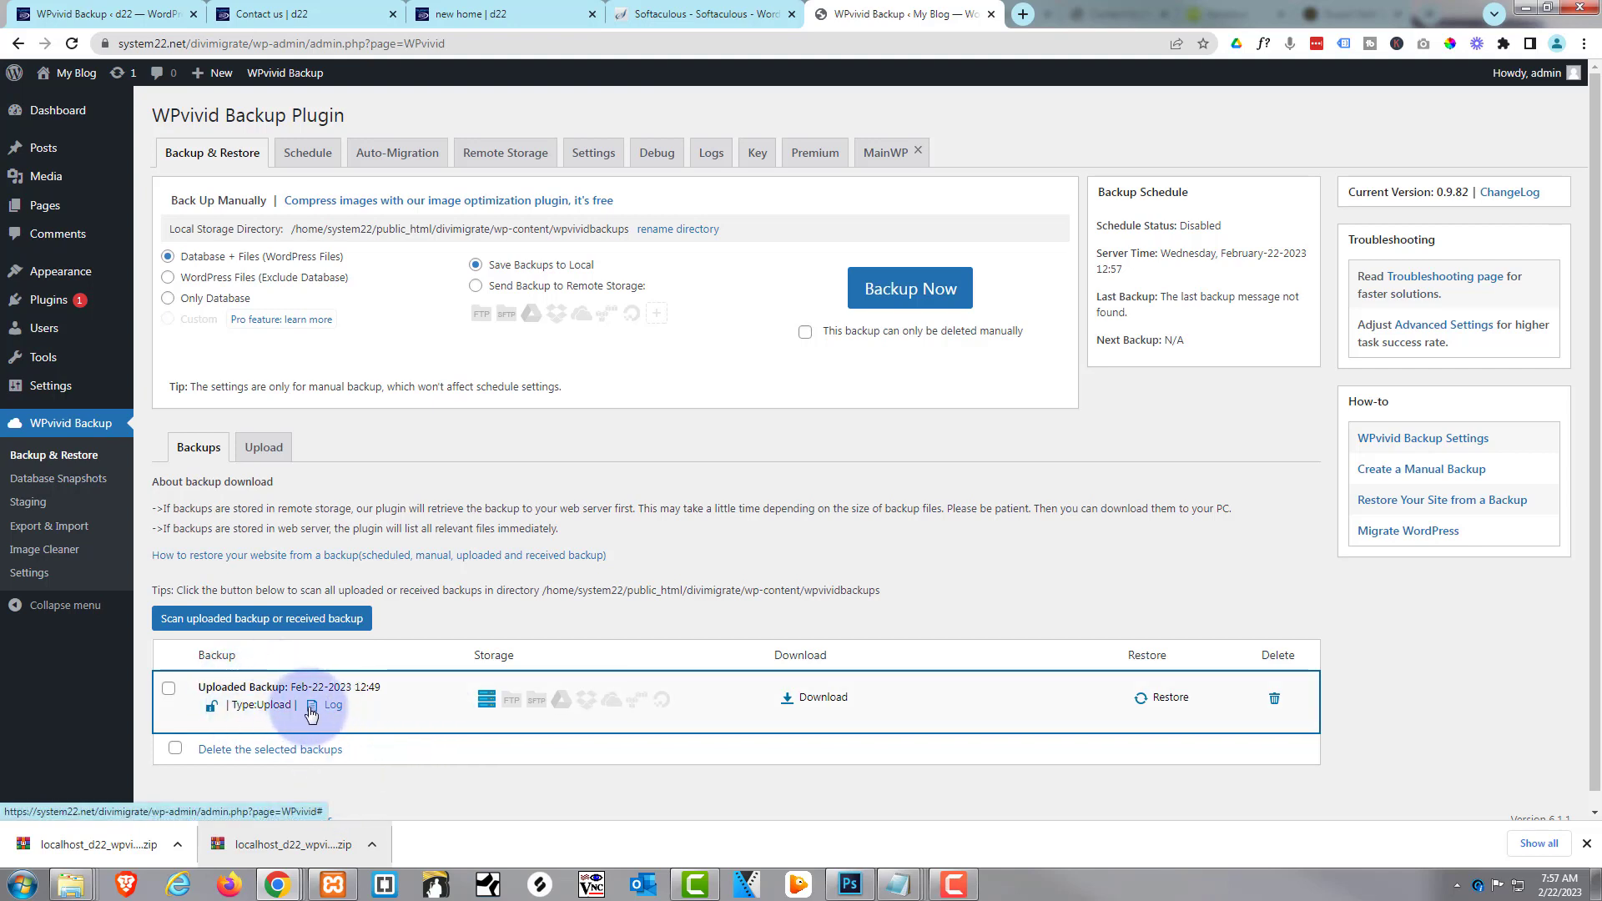
pyautogui.click(1167, 699)
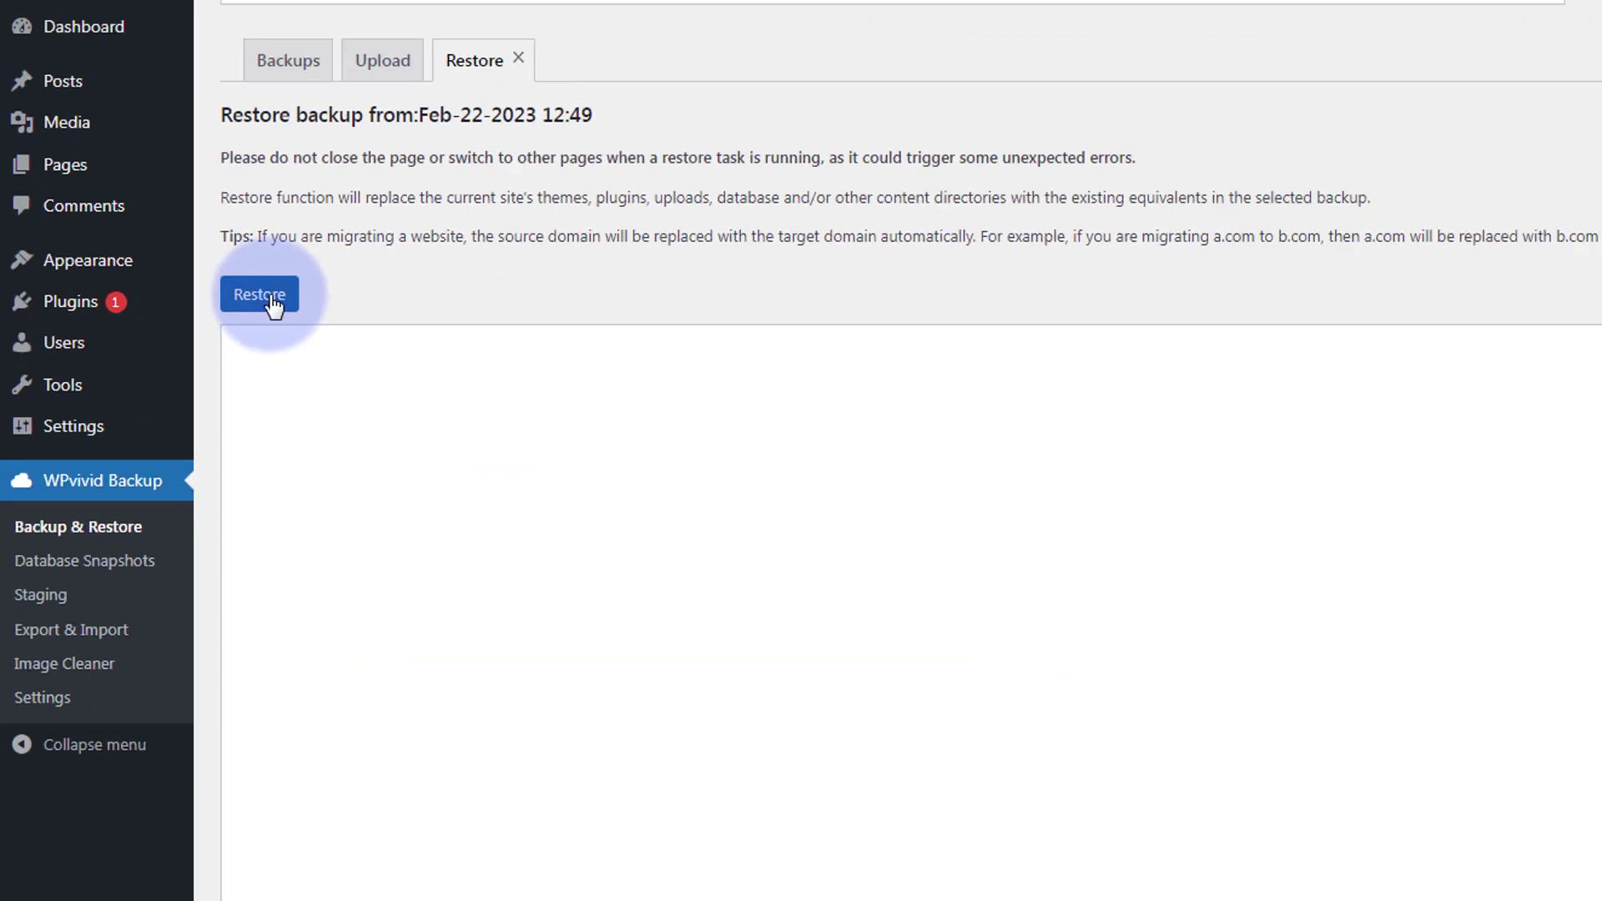
pyautogui.click(720, 313)
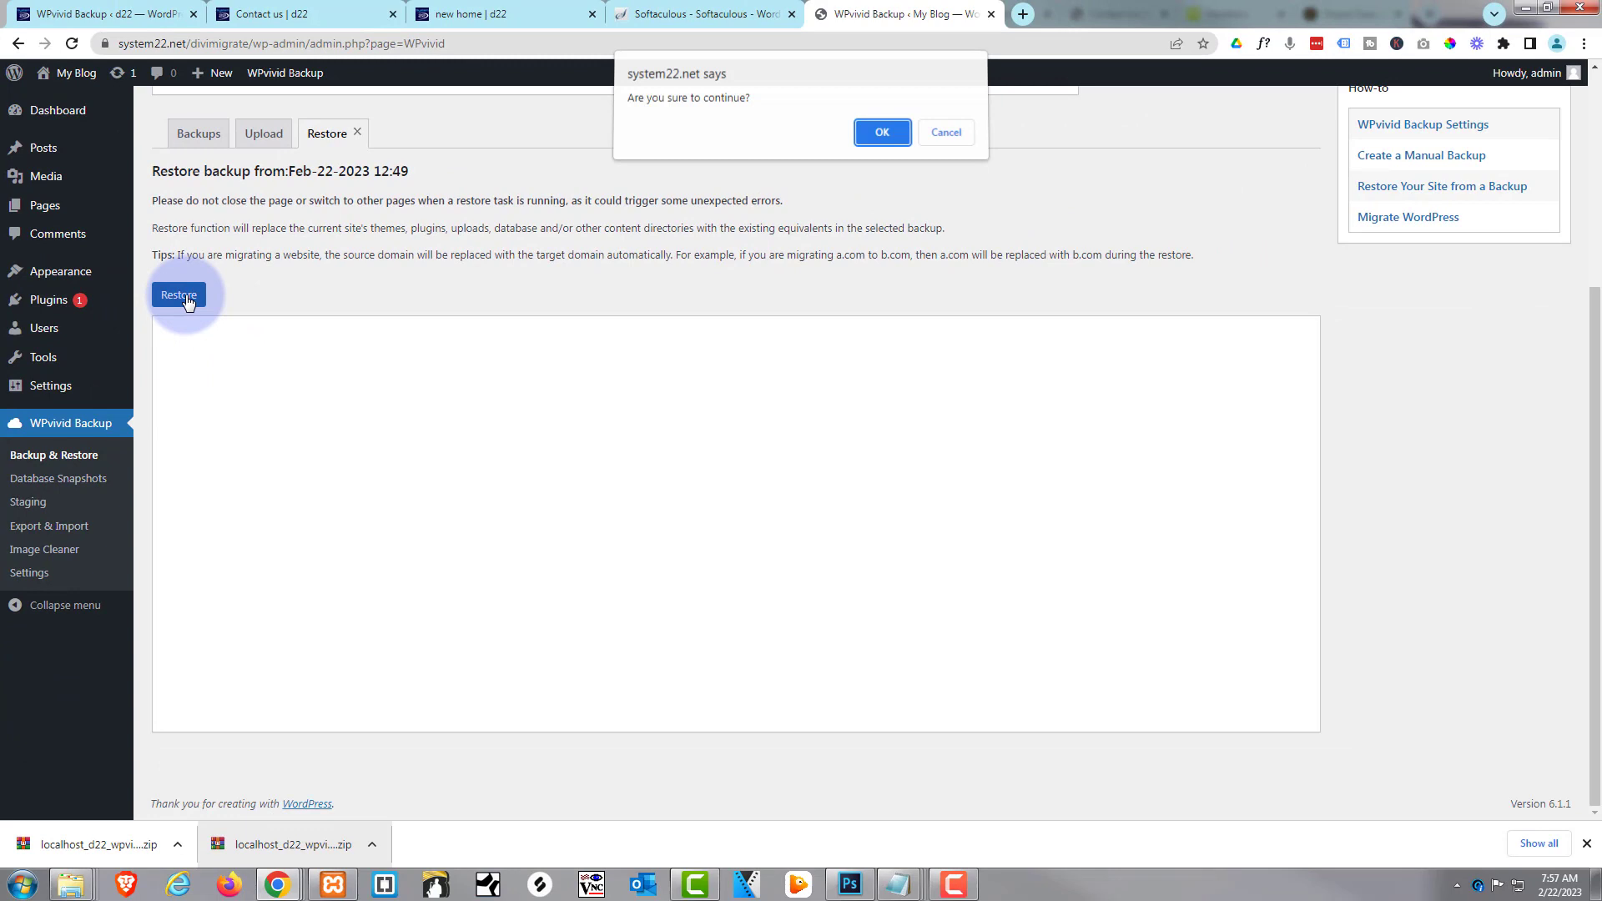
pyautogui.click(882, 137)
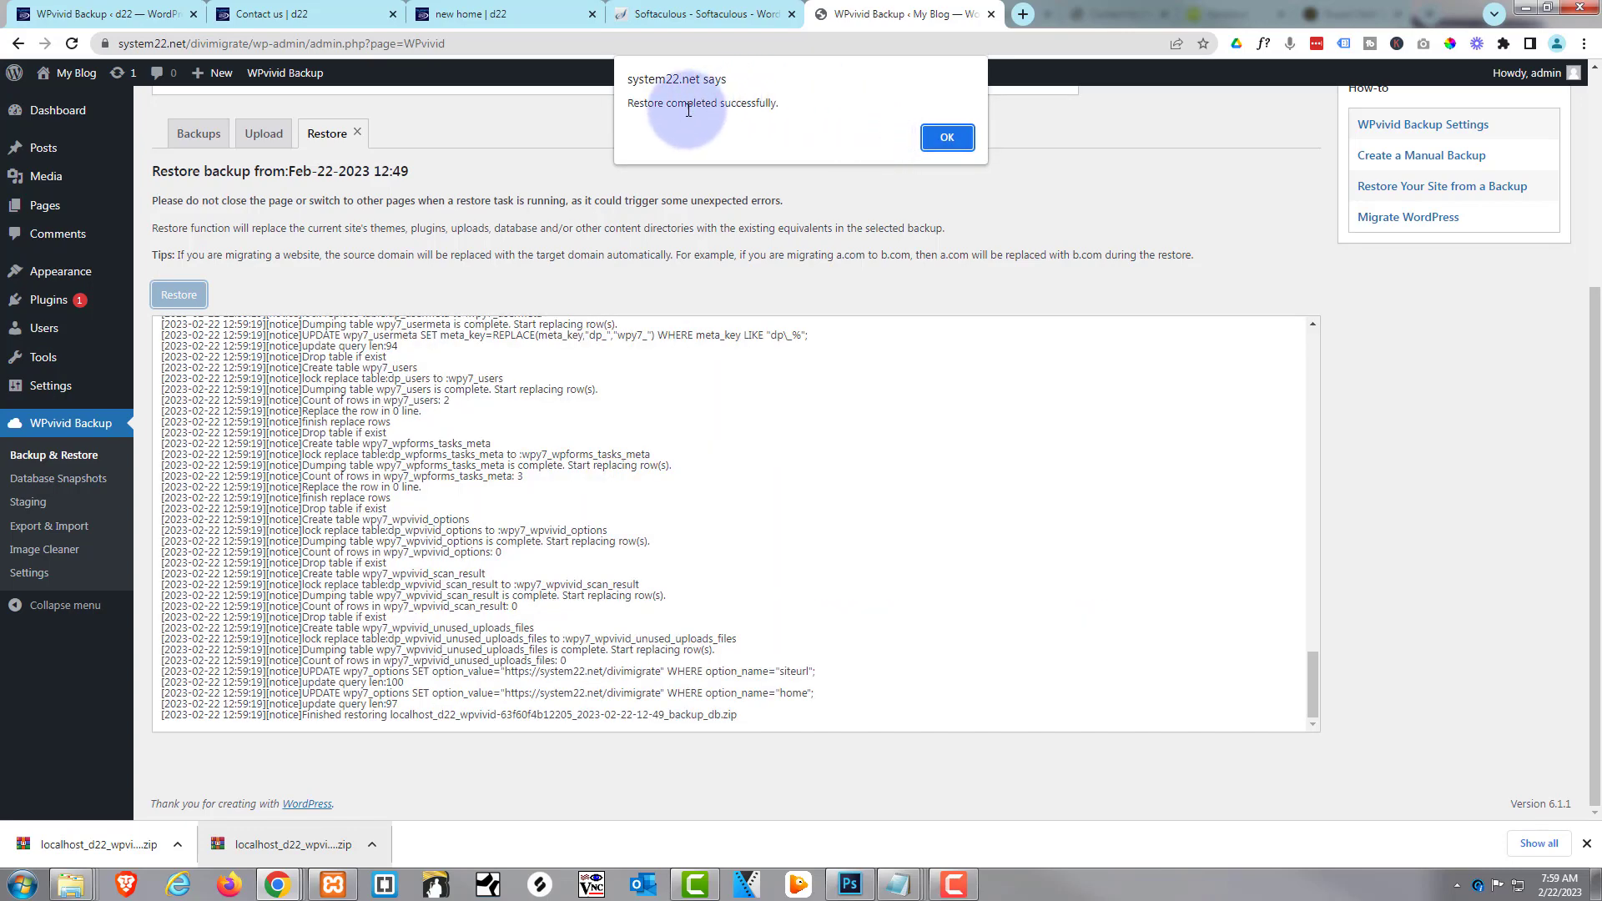
pyautogui.click(949, 139)
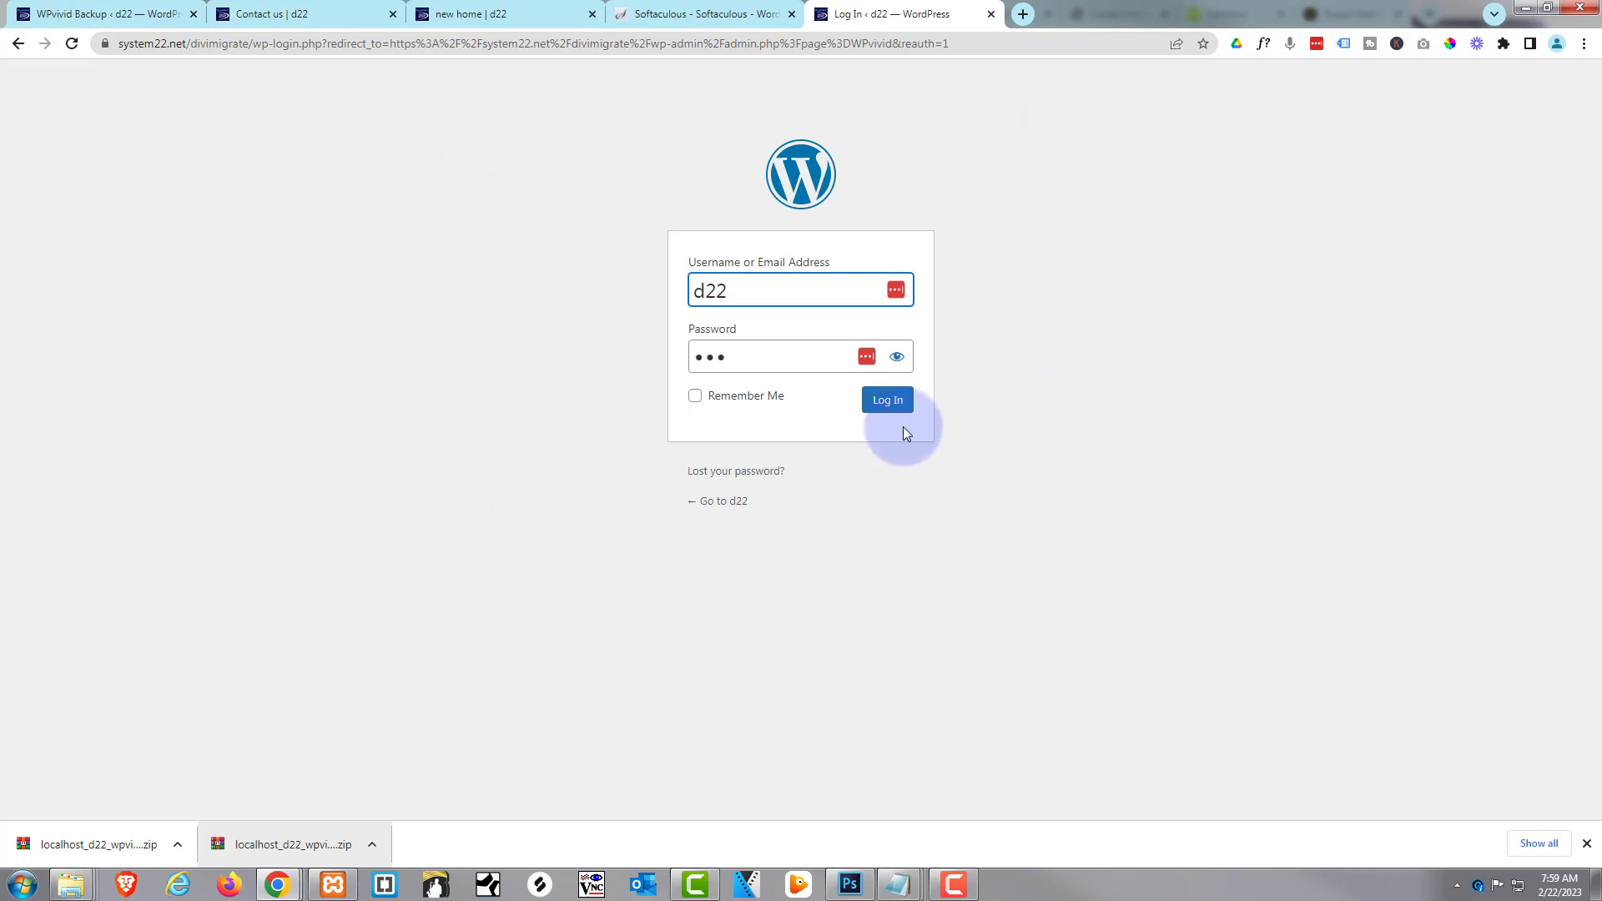
# Log in to the restored live divimigrate site with the entered credentials
pyautogui.click(887, 400)
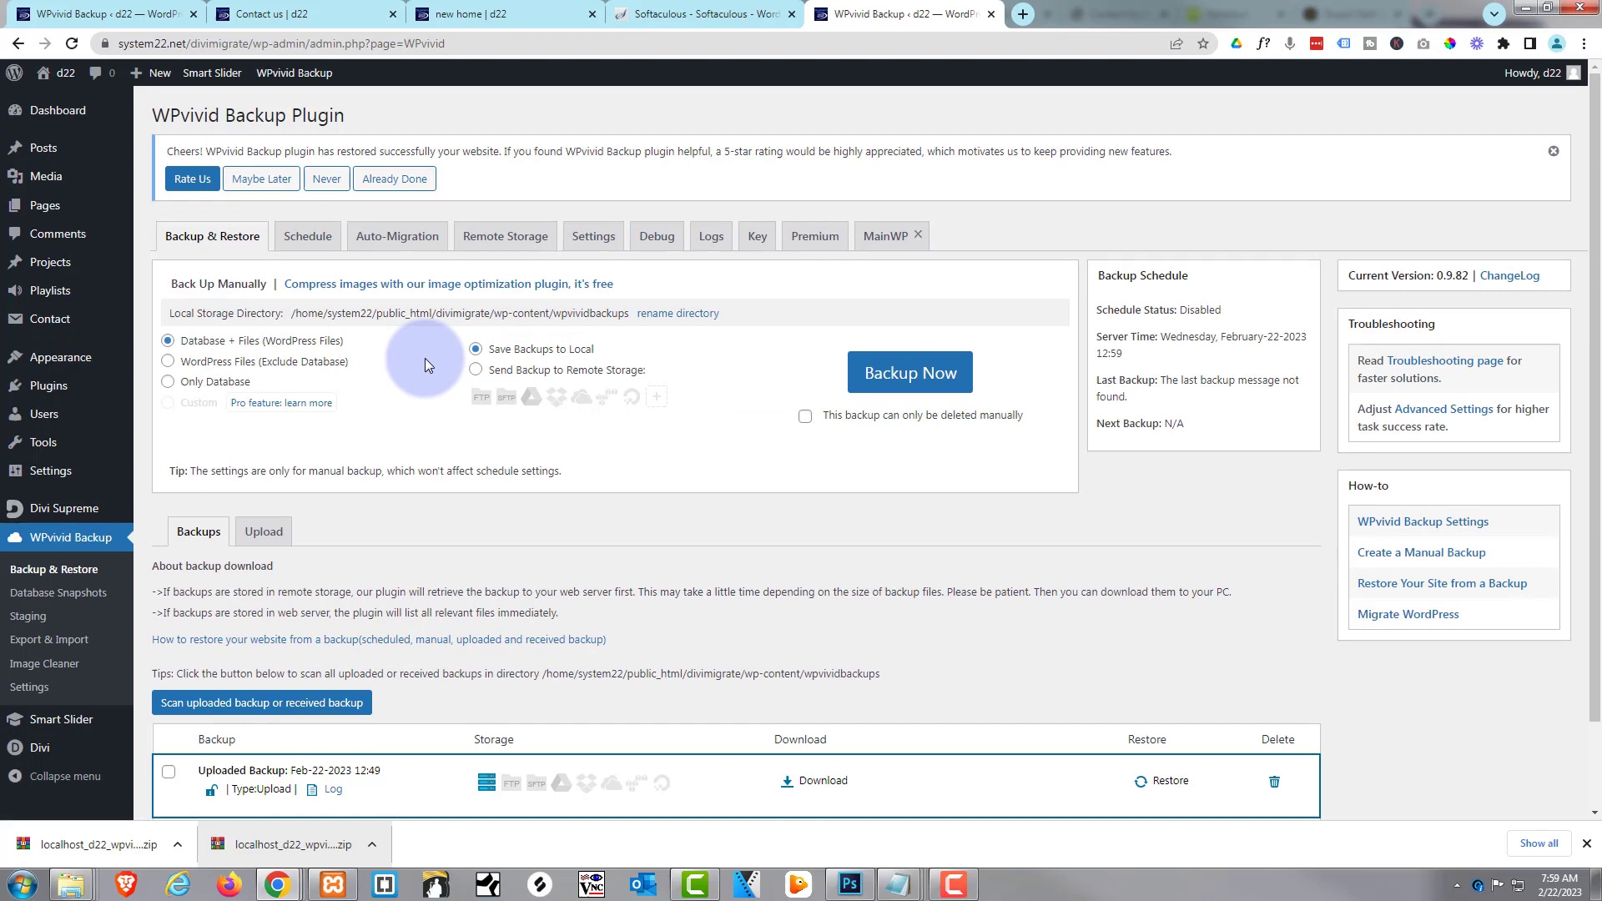
# Check the restored live Home, Gallery, Whknew portfolio and Contact us pages, then return to WPvivid
pyautogui.middleClick(75, 81)
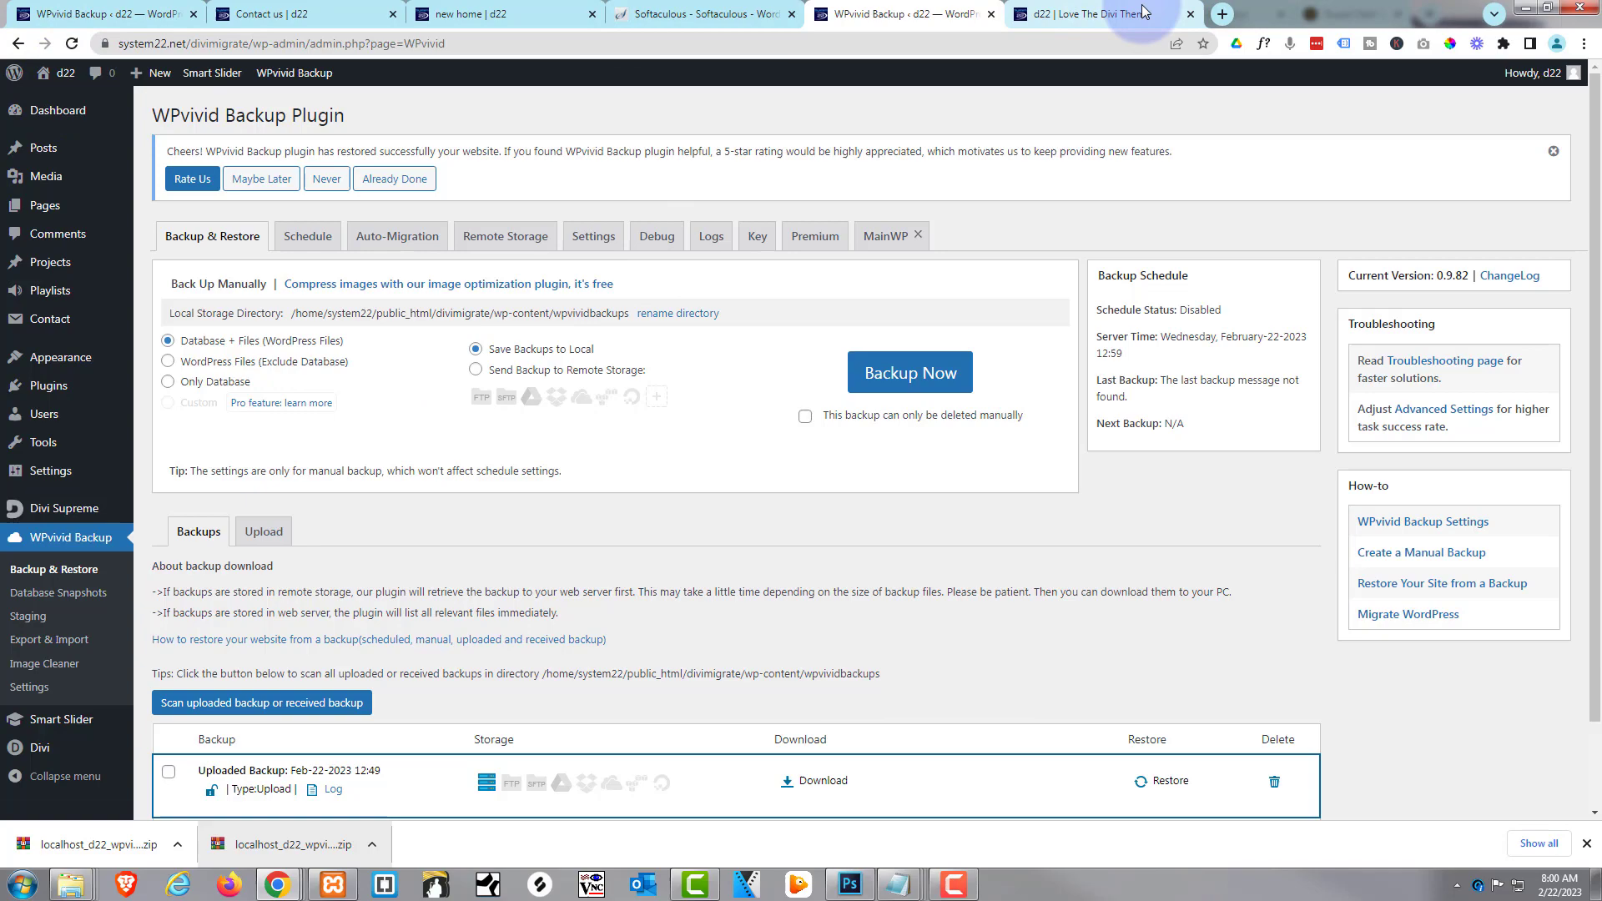
pyautogui.click(1143, 11)
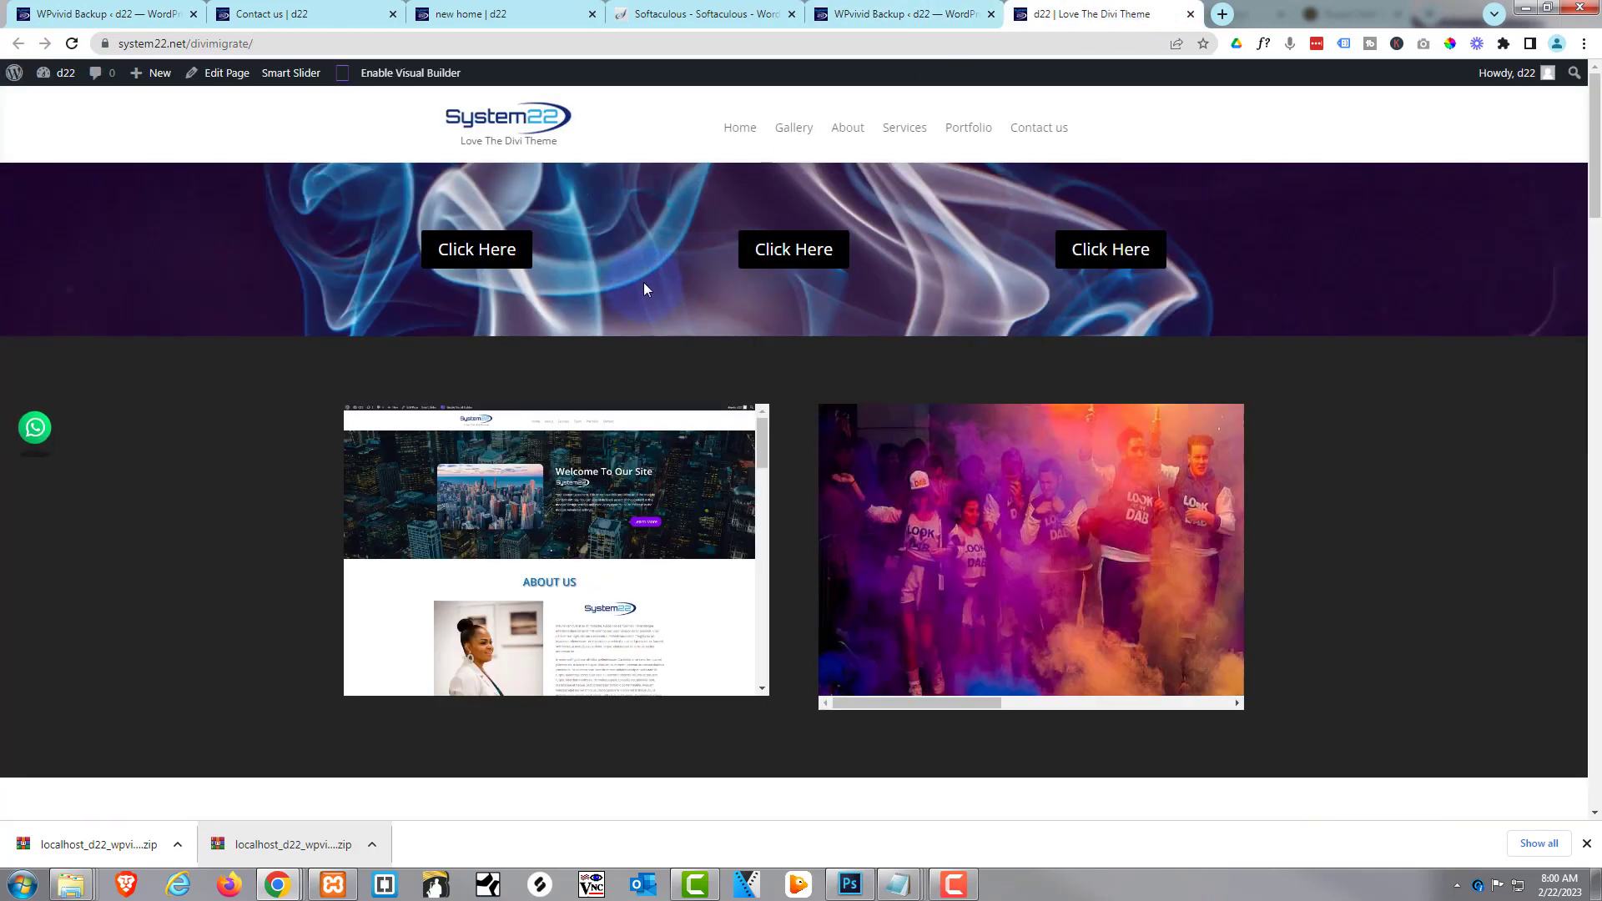
pyautogui.scroll(-10, 644, 288)
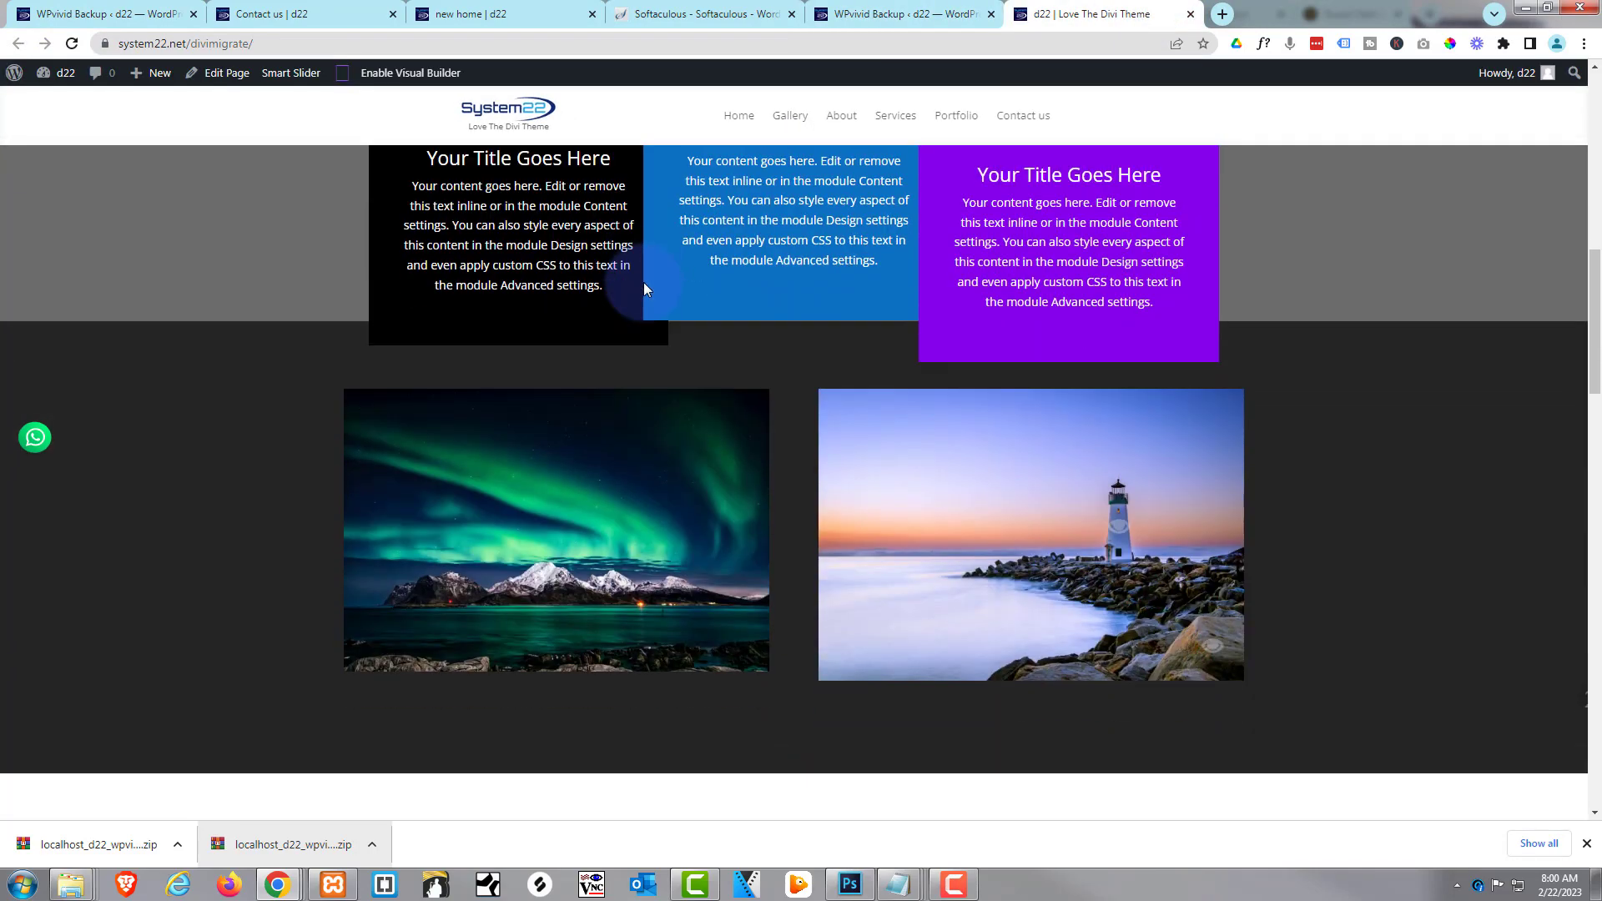
pyautogui.scroll(10, 644, 288)
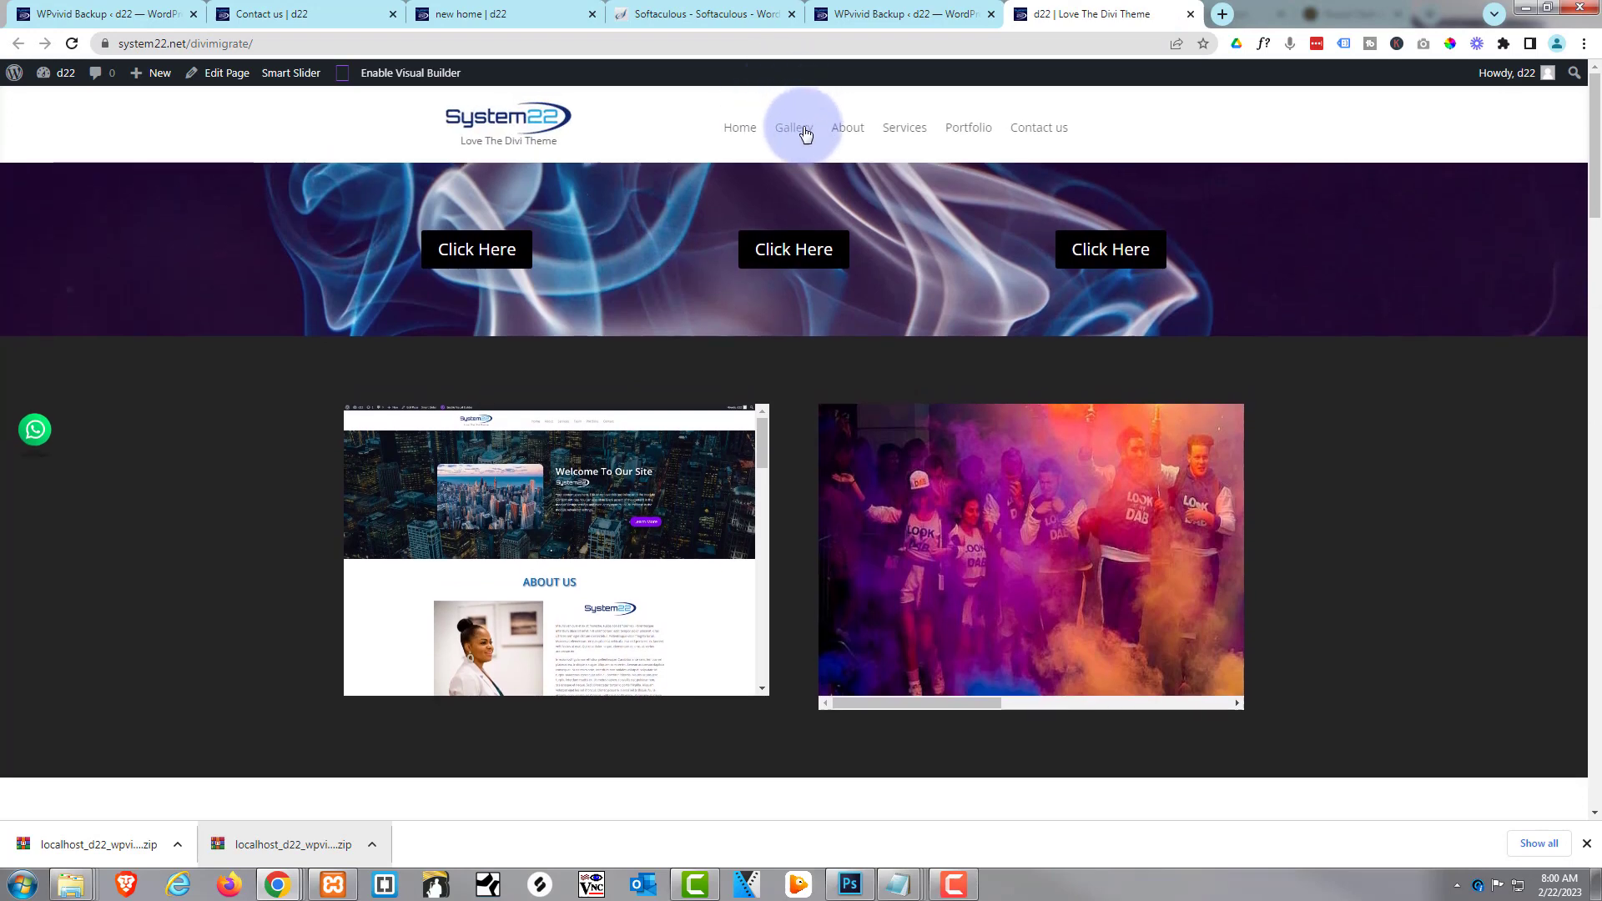
pyautogui.click(805, 134)
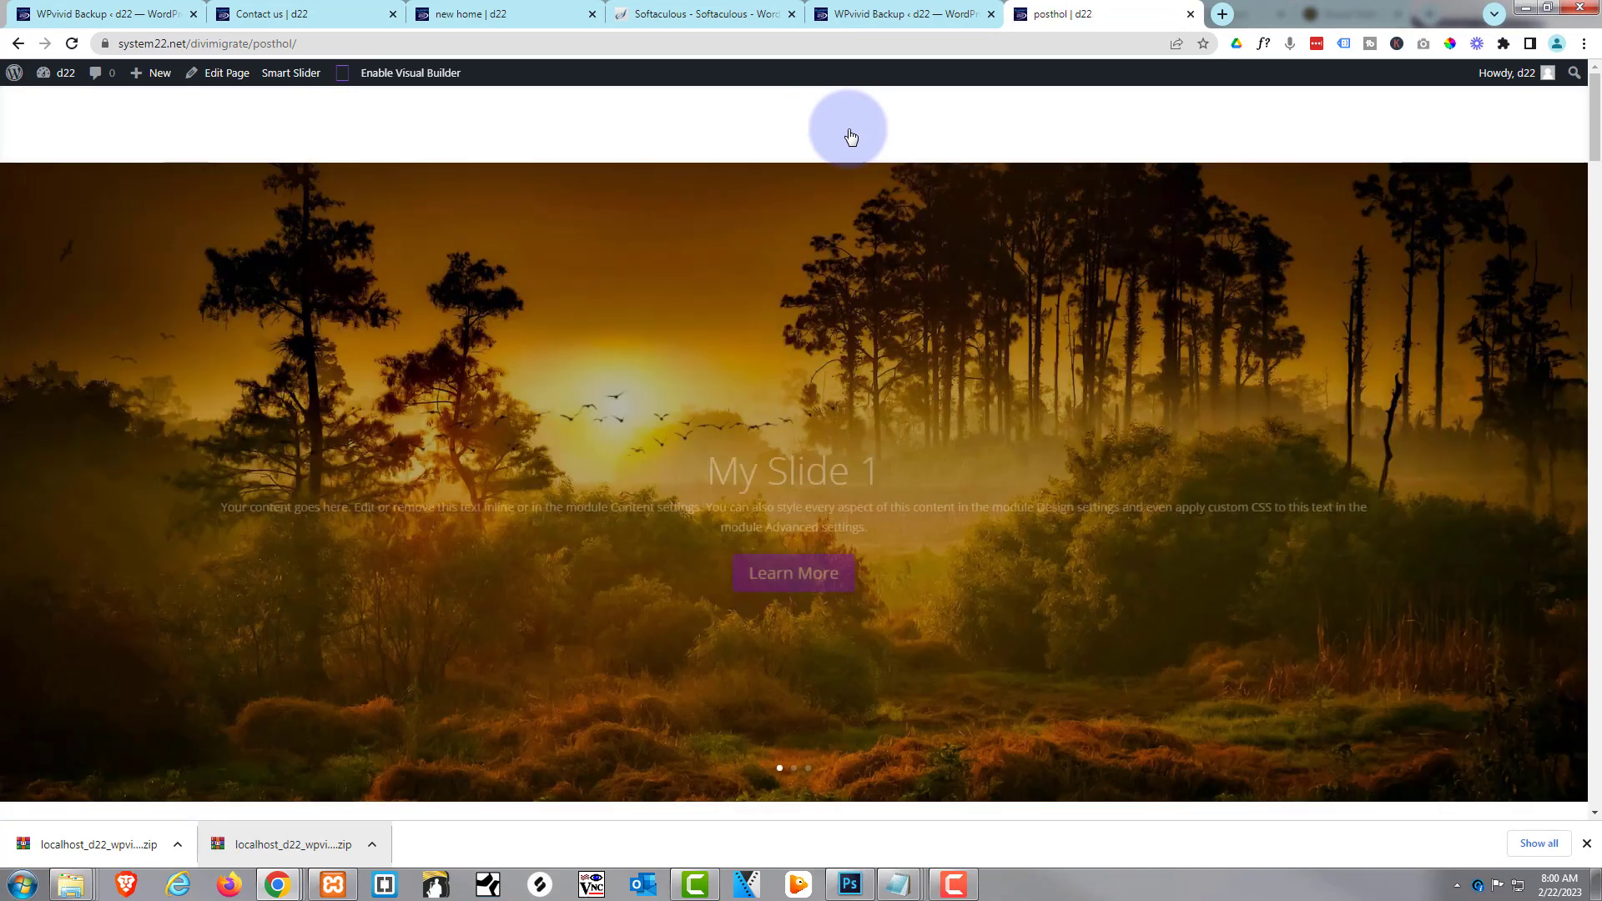
pyautogui.click(851, 136)
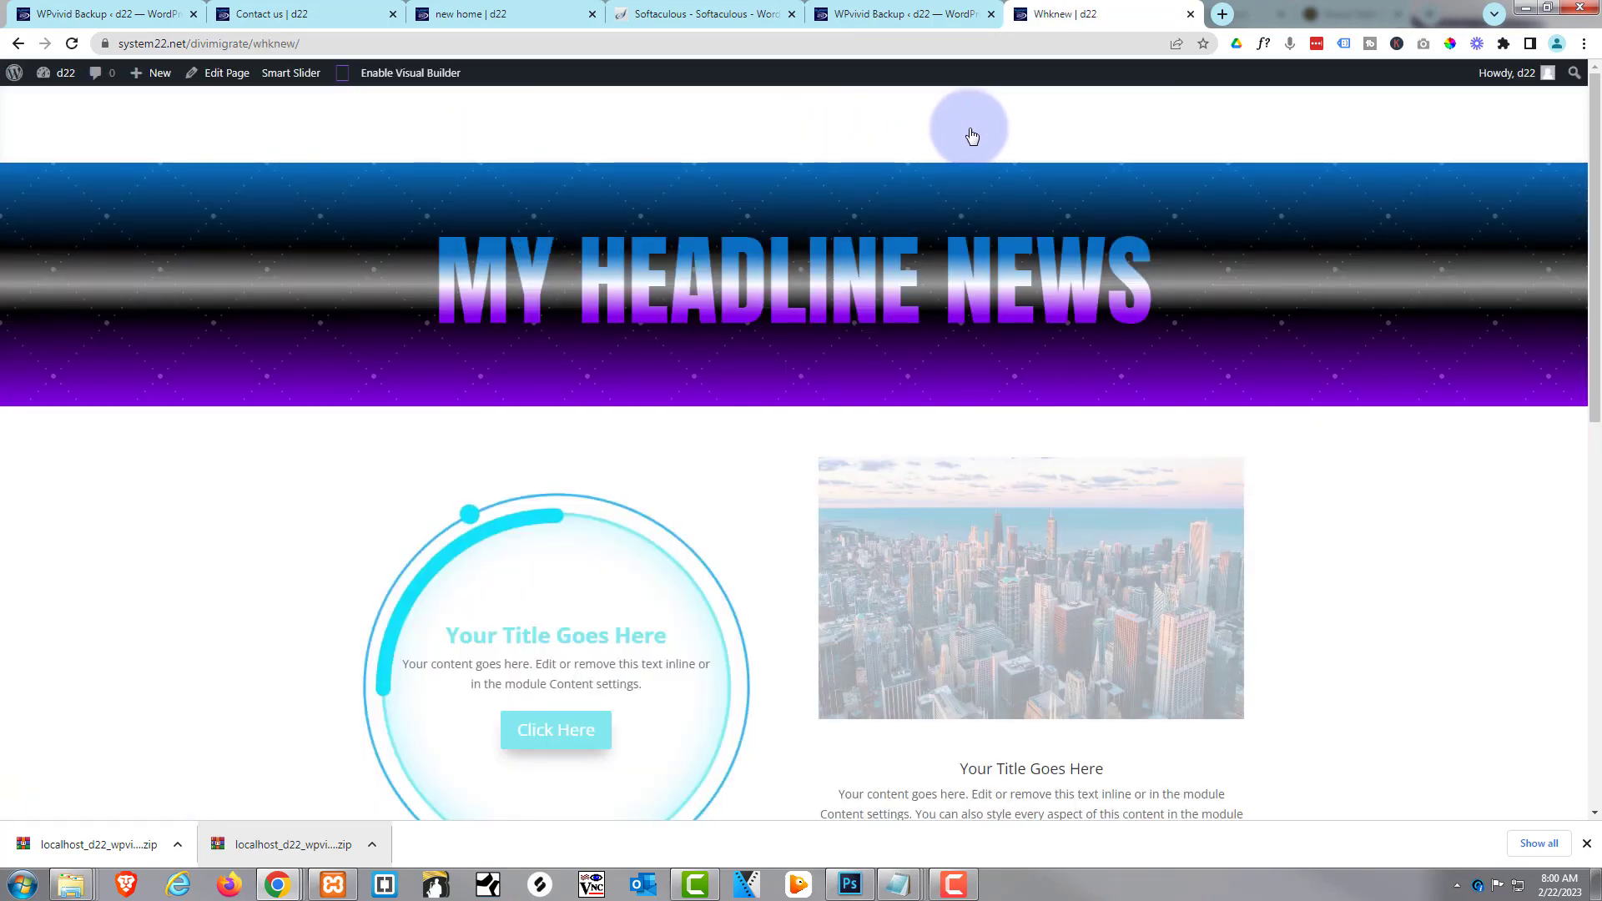
pyautogui.click(1039, 128)
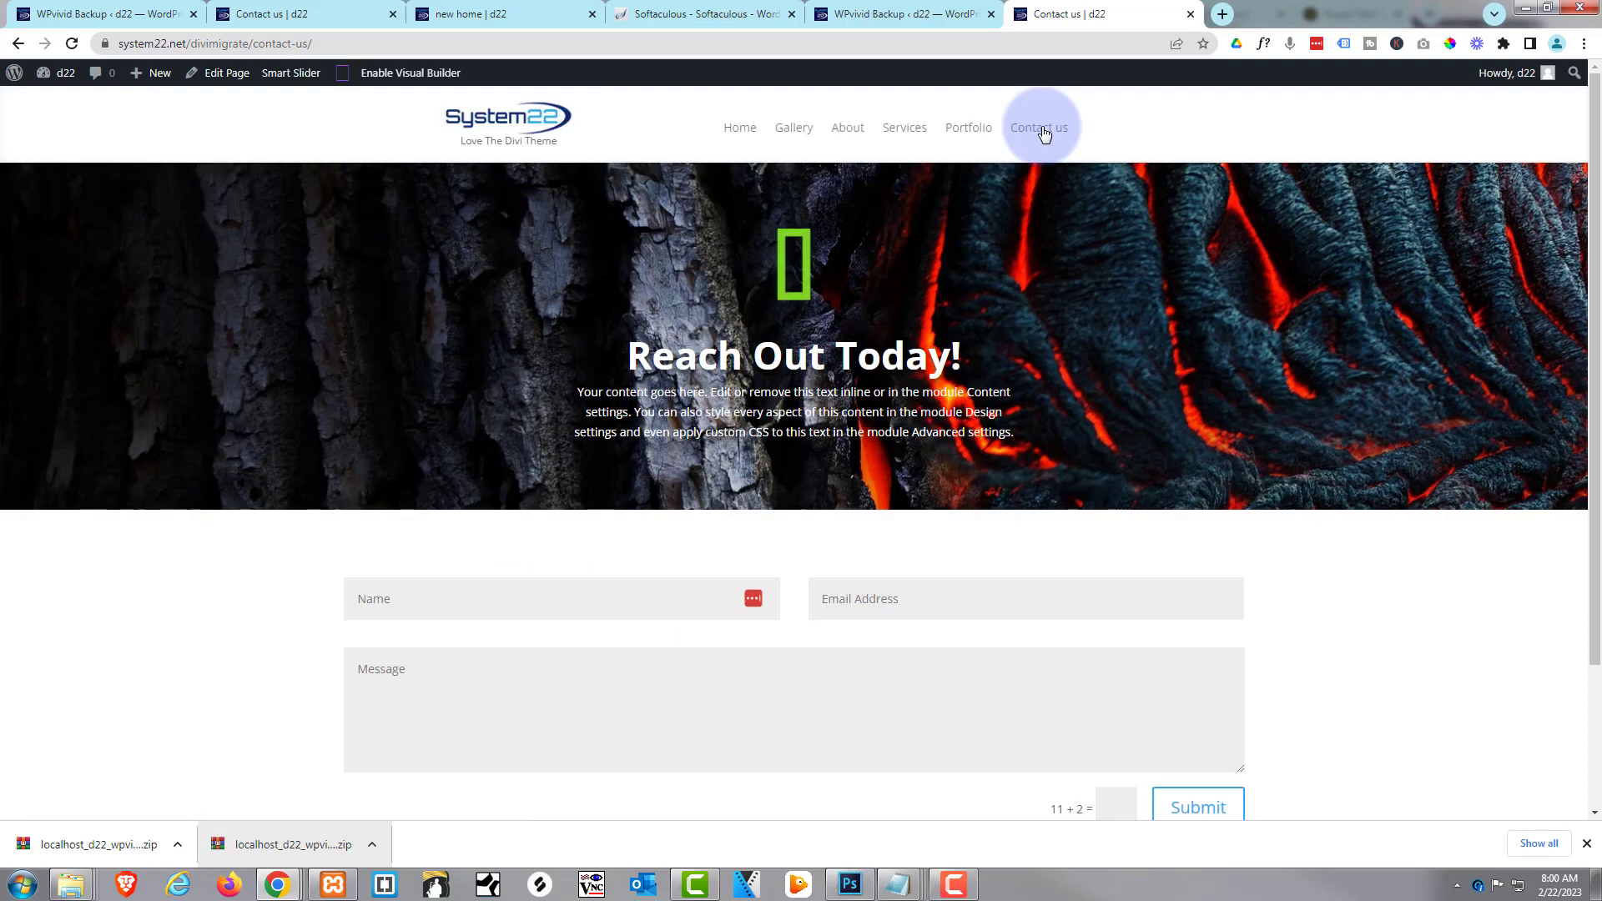
pyautogui.click(738, 129)
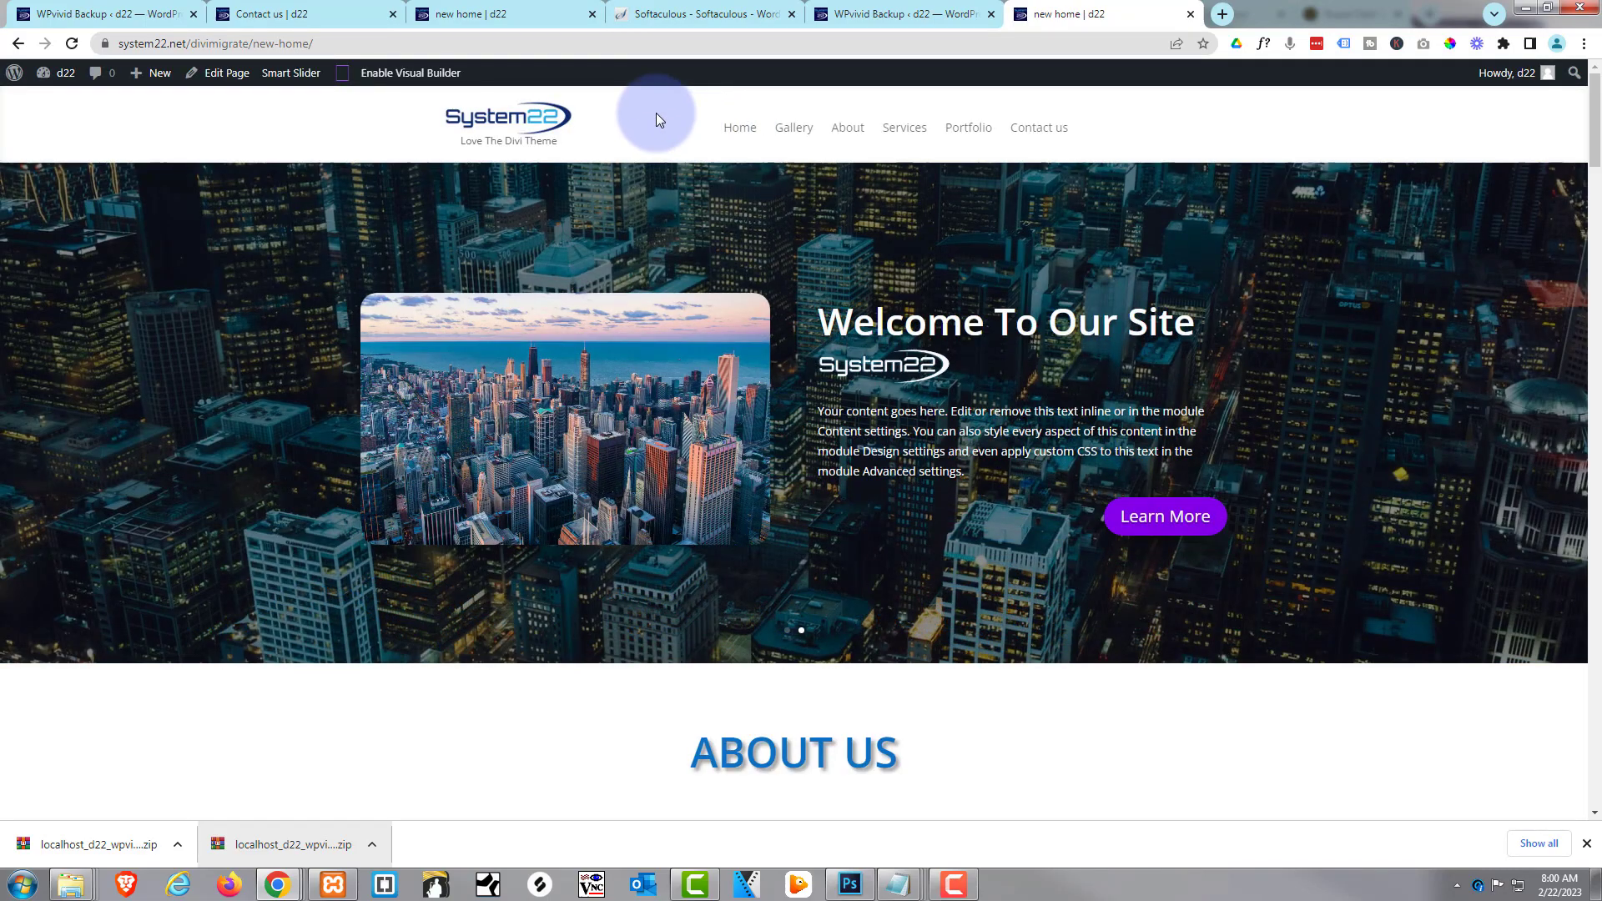
pyautogui.click(788, 127)
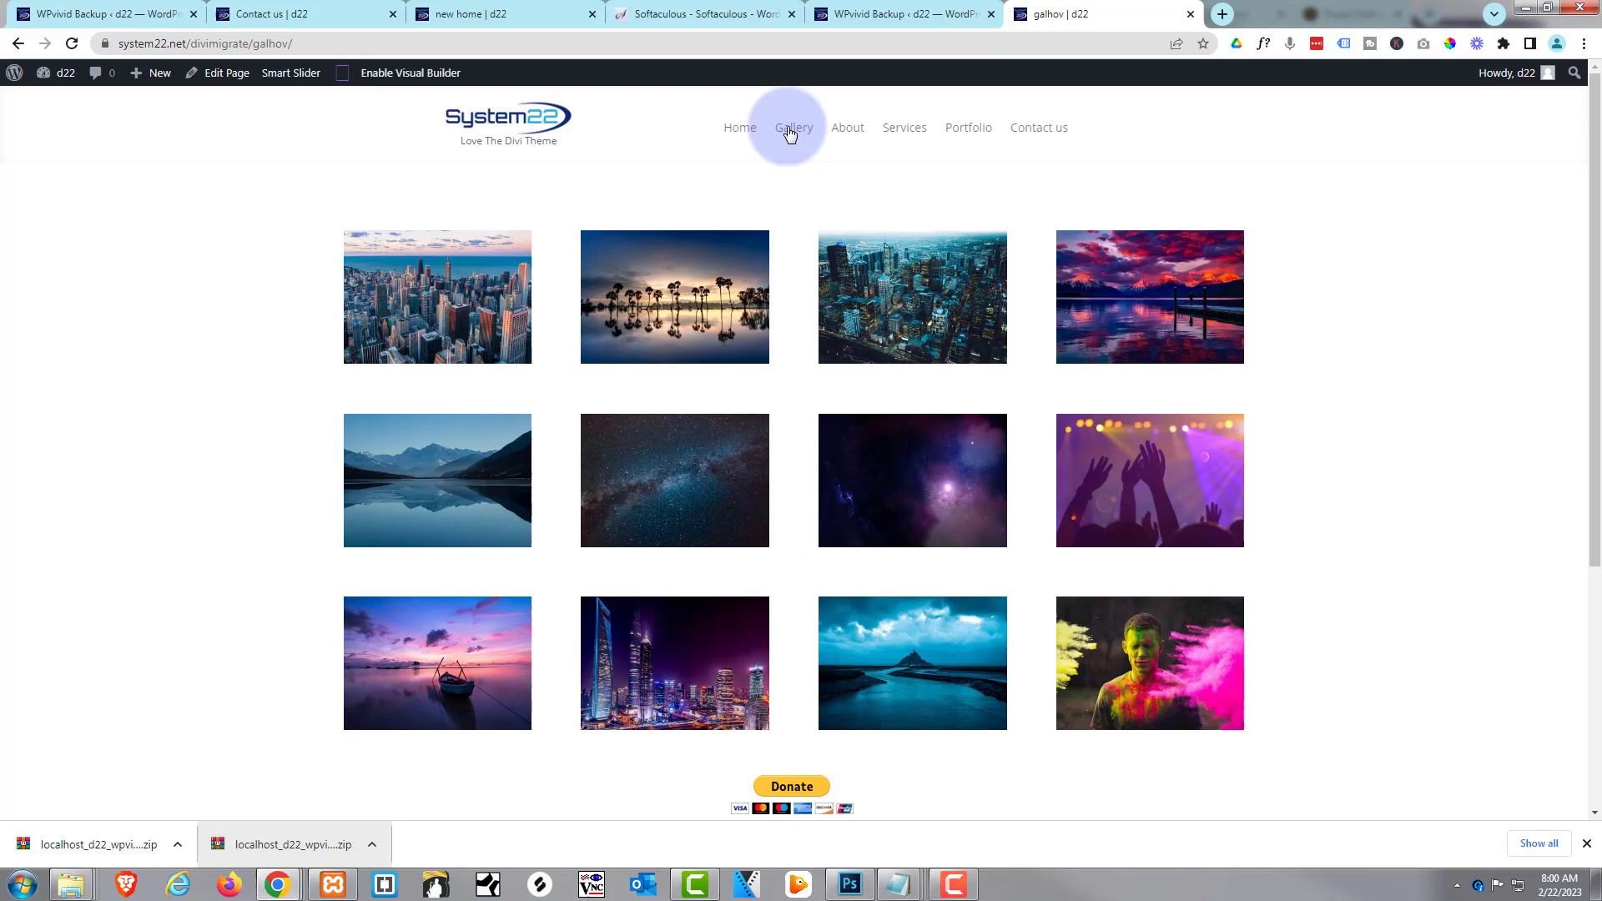
pyautogui.click(878, 14)
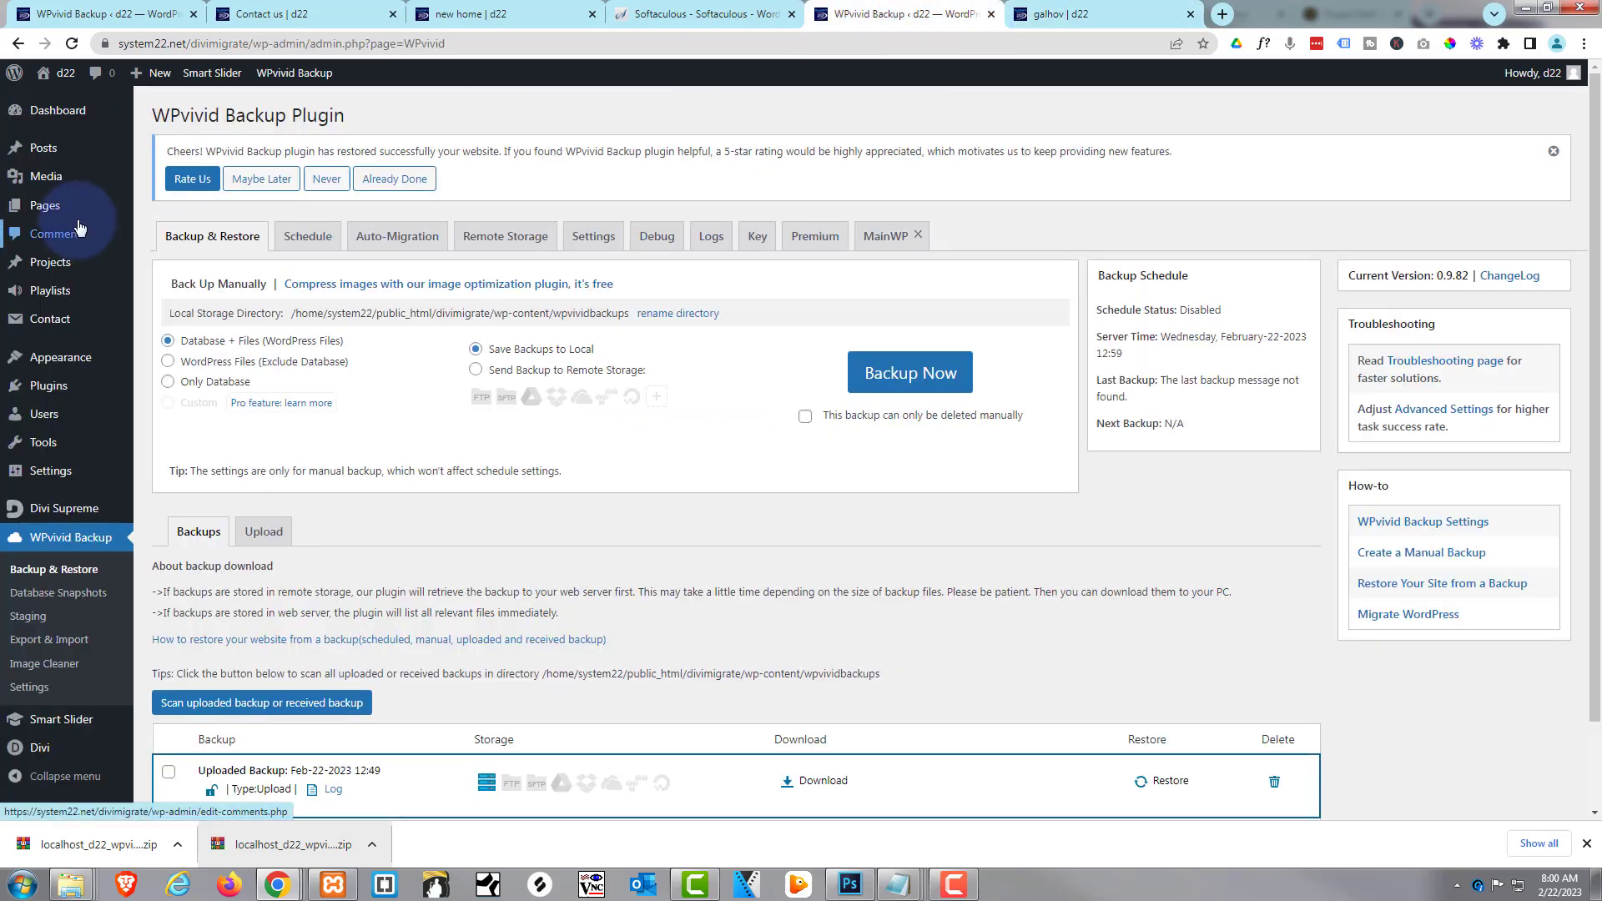
# Save the live site's permalink structure as Month and name
pyautogui.moveTo(69, 476)
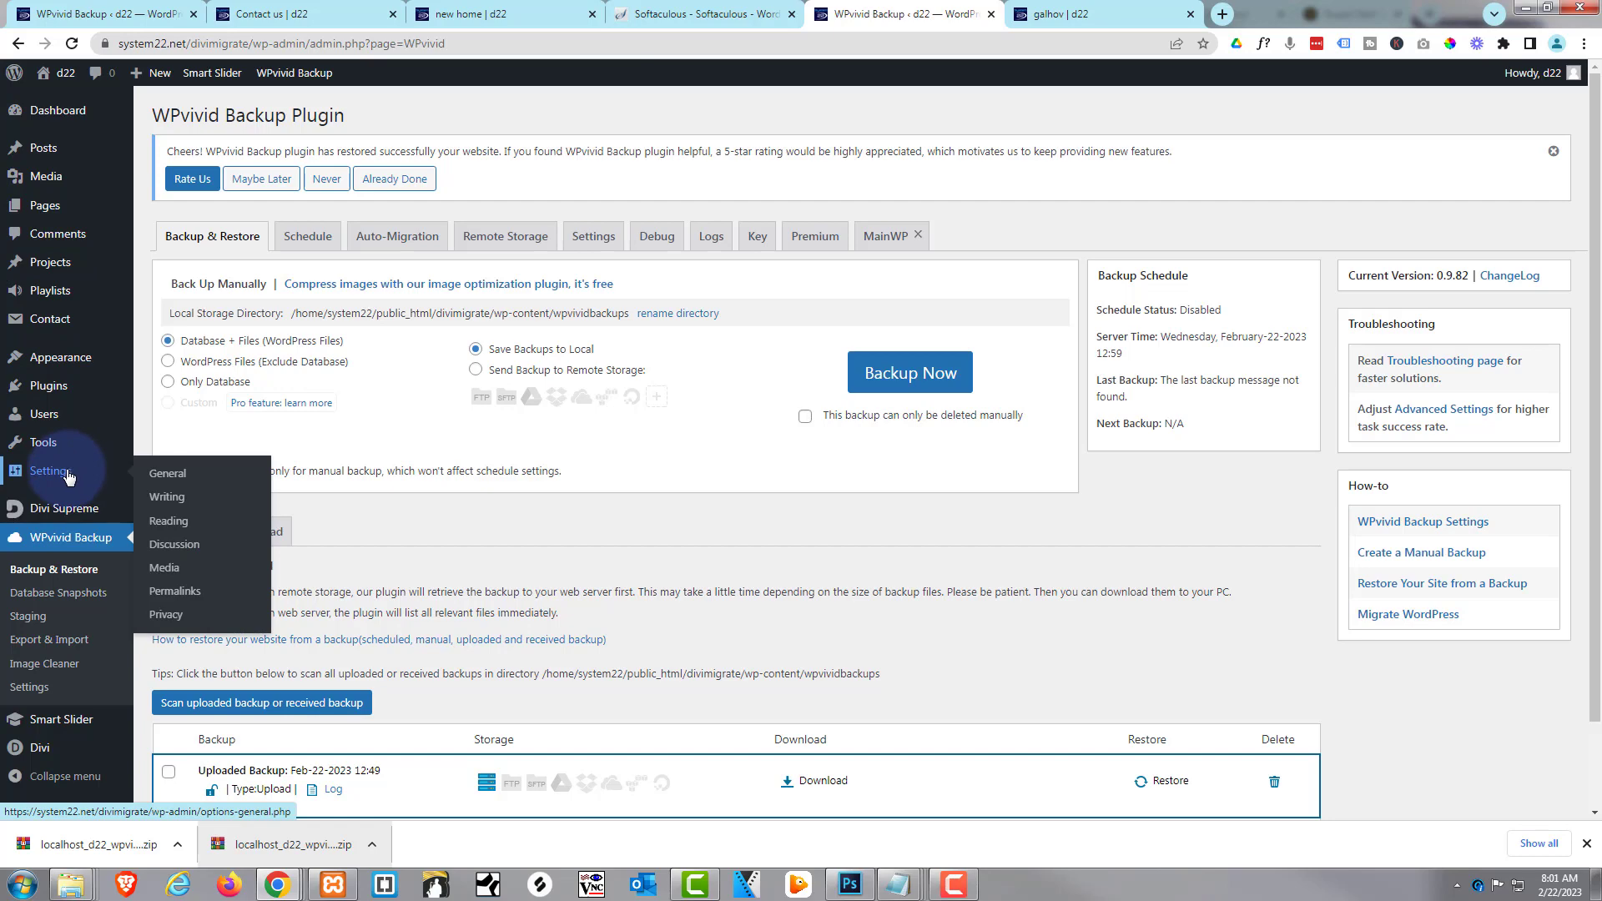
pyautogui.click(176, 592)
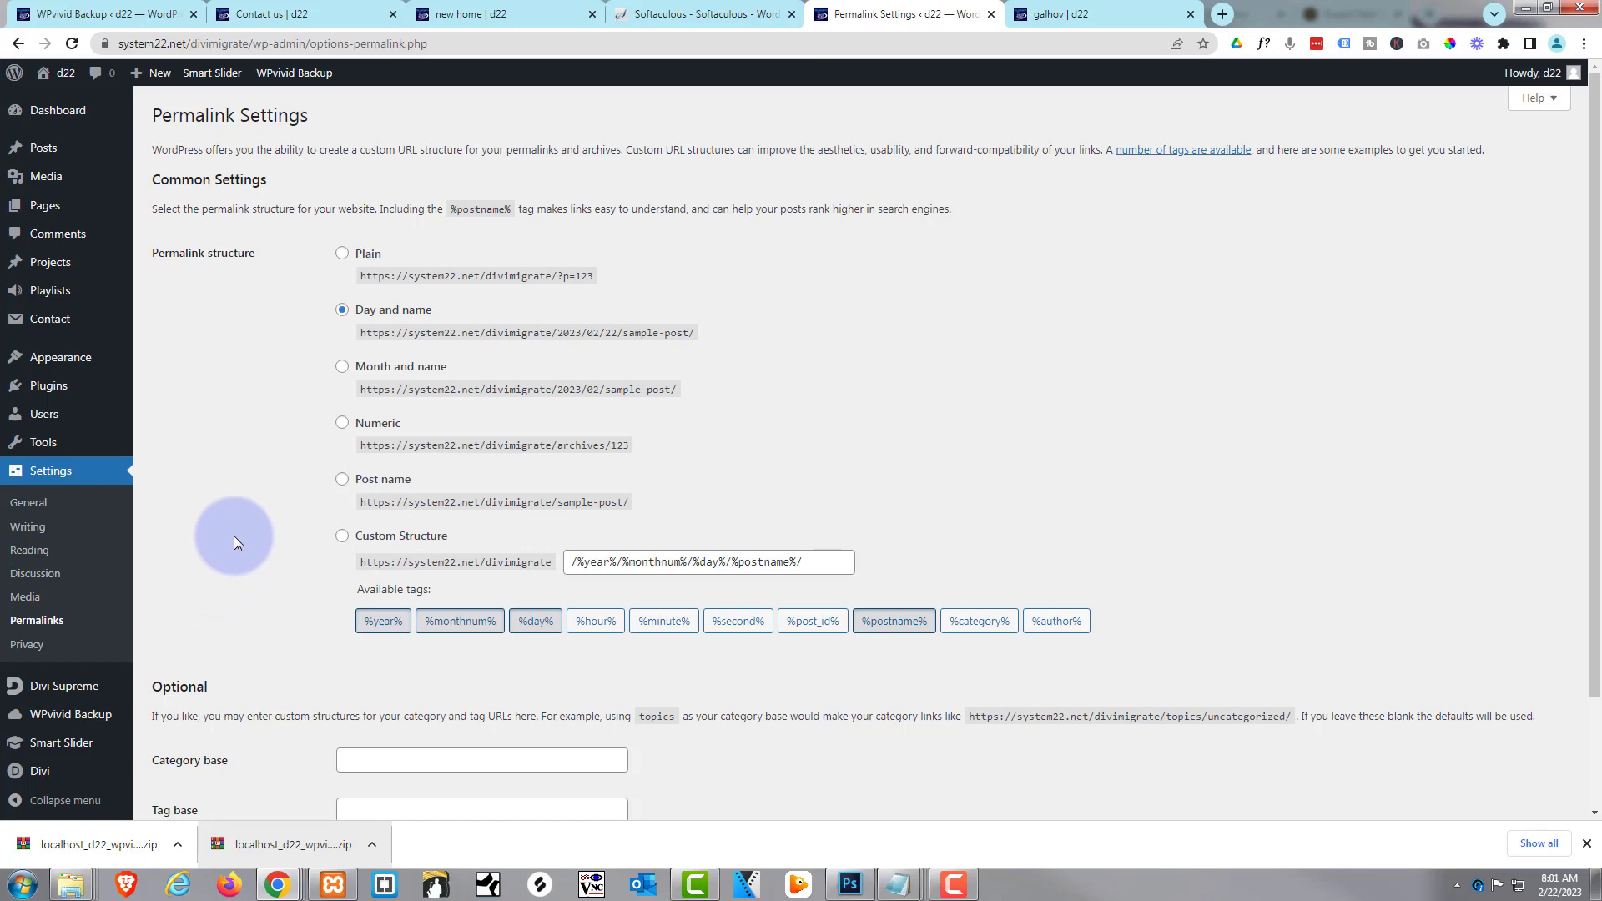
pyautogui.click(343, 368)
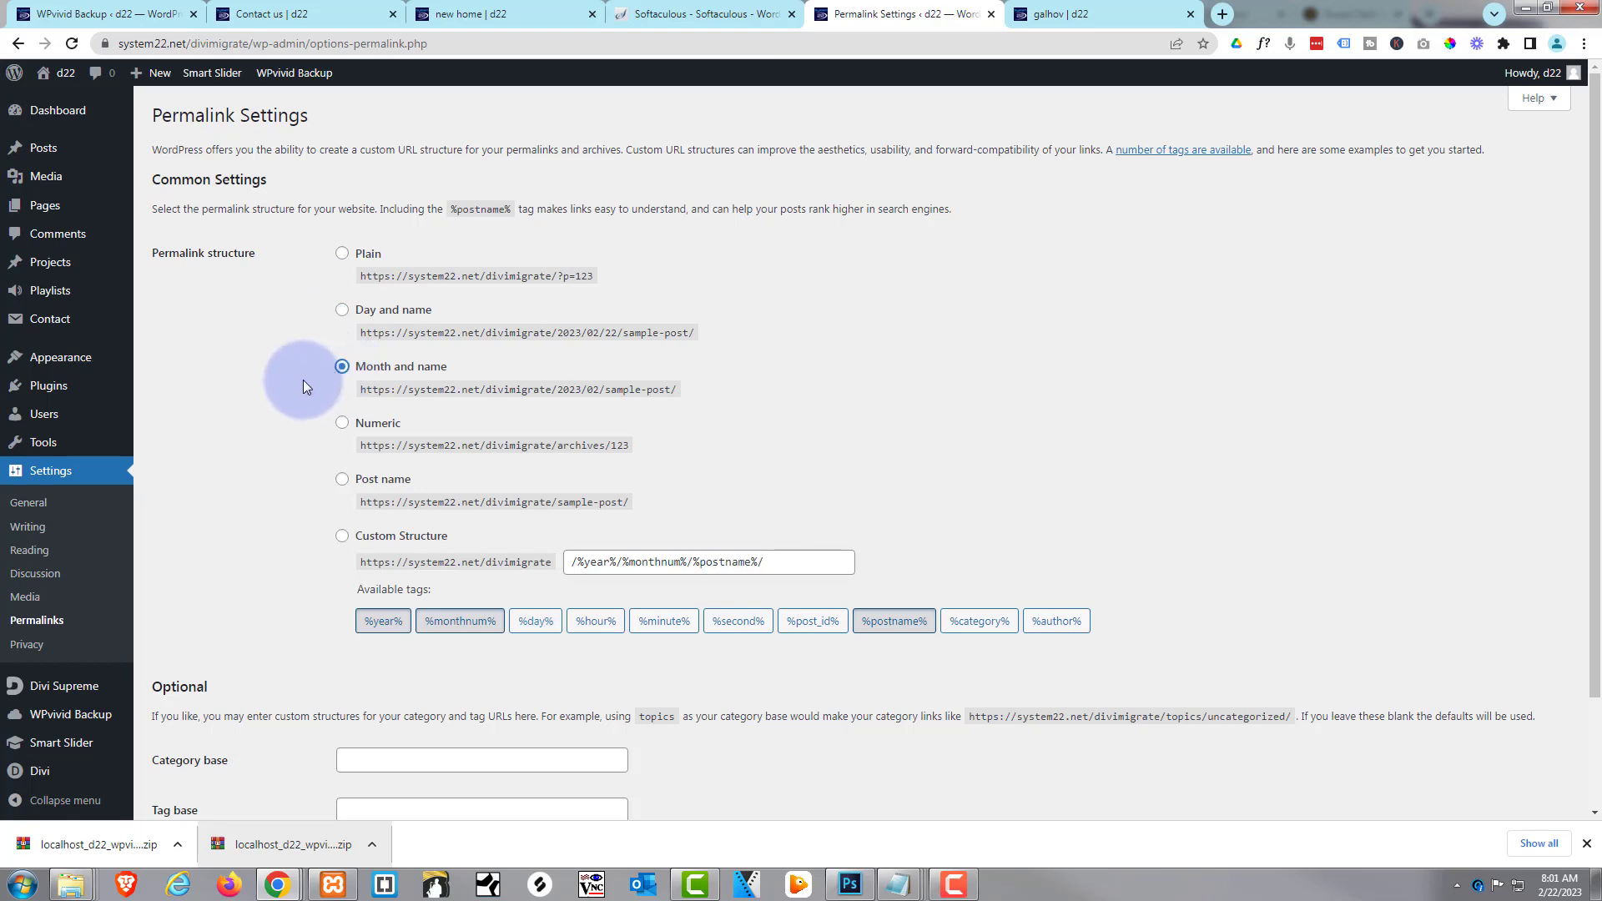
pyautogui.scroll(-3, 304, 380)
pyautogui.click(193, 734)
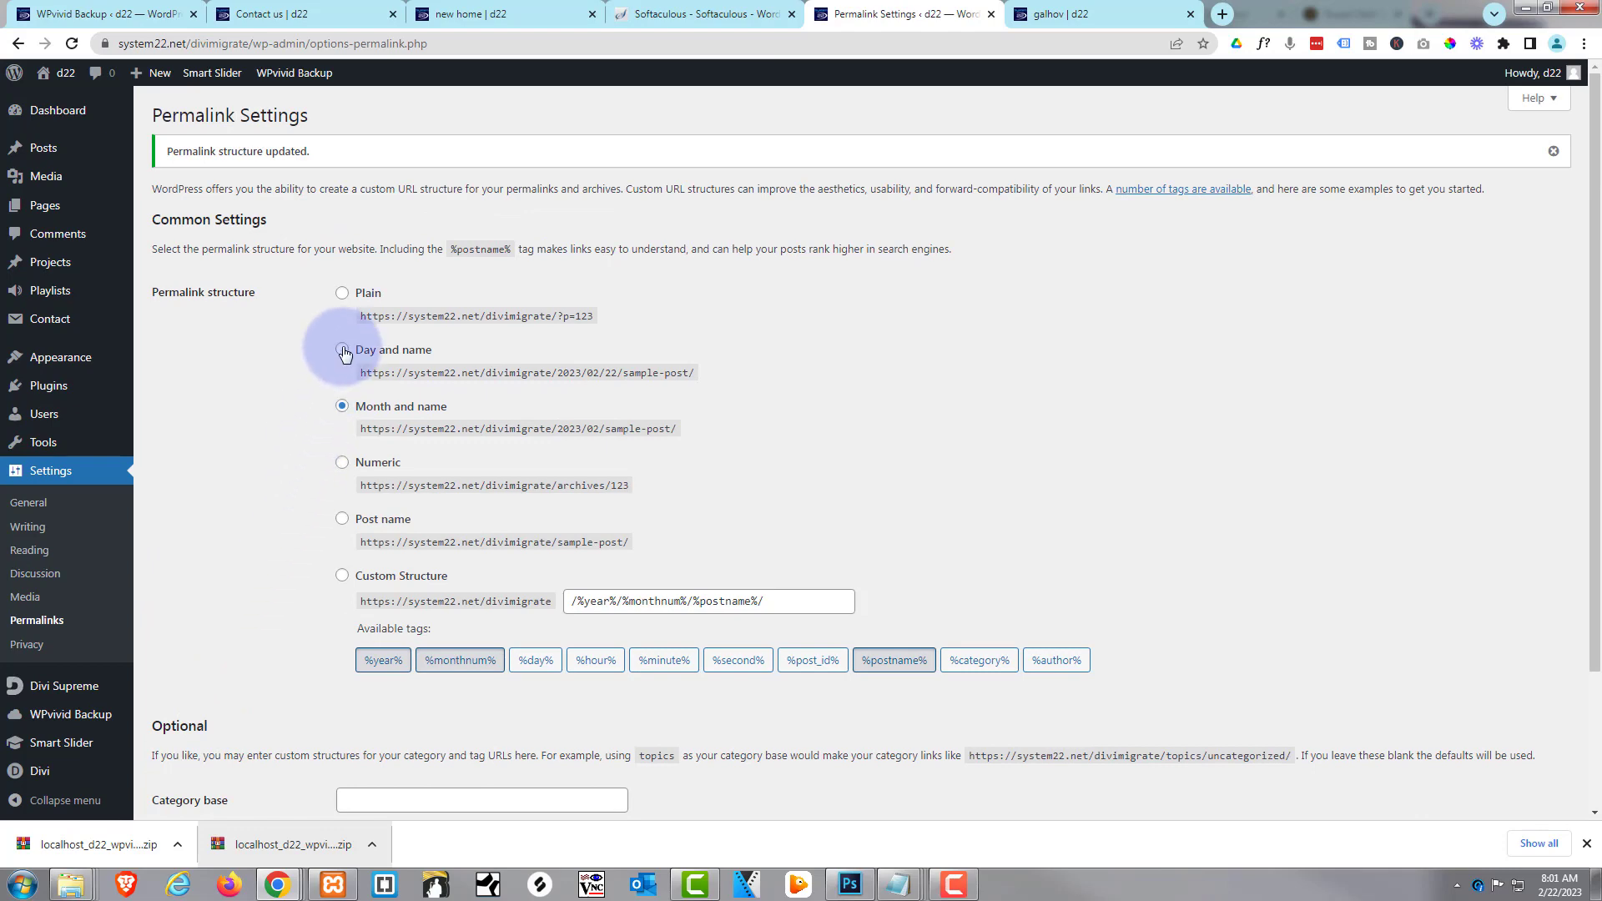
# Switch permalinks back to Day and name, save, and return to the Gallery page
pyautogui.click(342, 349)
pyautogui.scroll(-2, 294, 619)
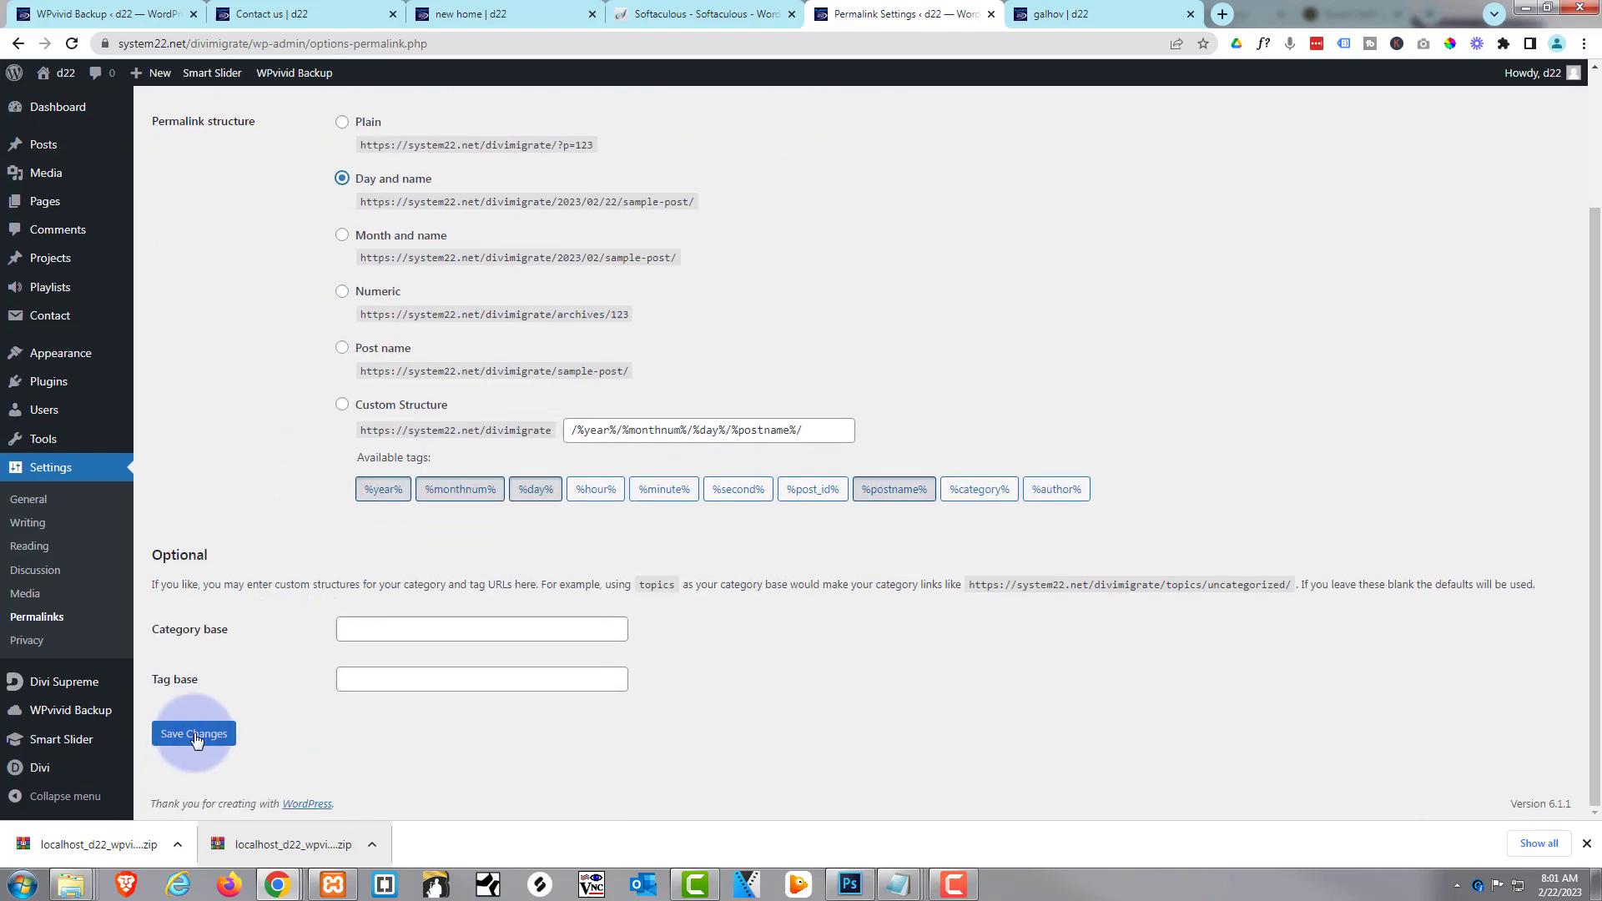
pyautogui.click(192, 734)
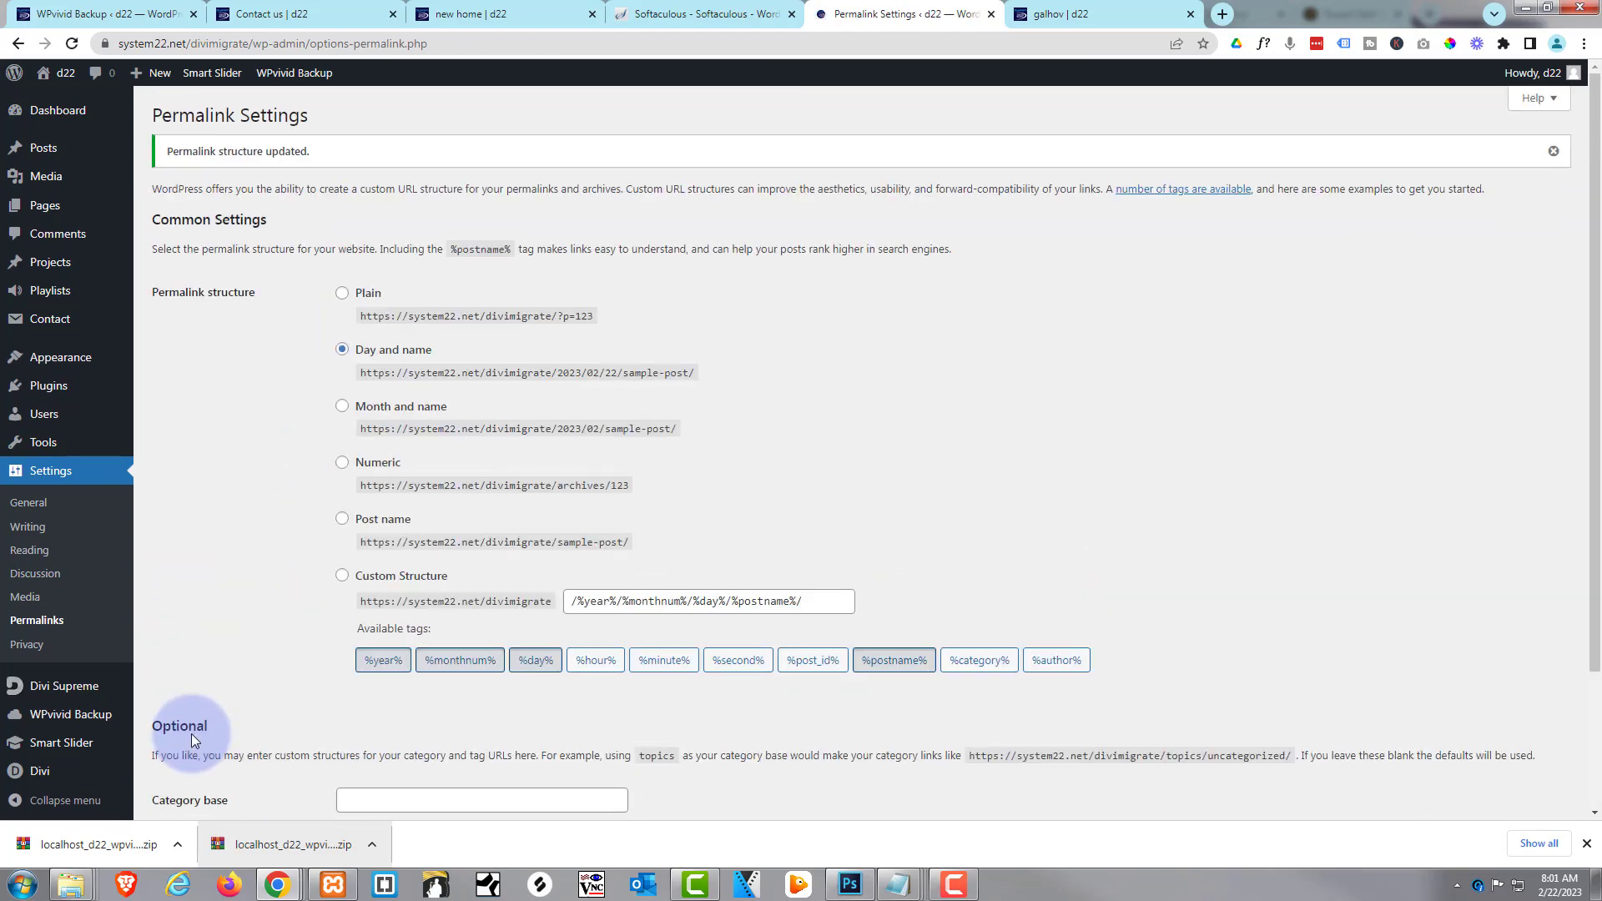
pyautogui.click(1119, 12)
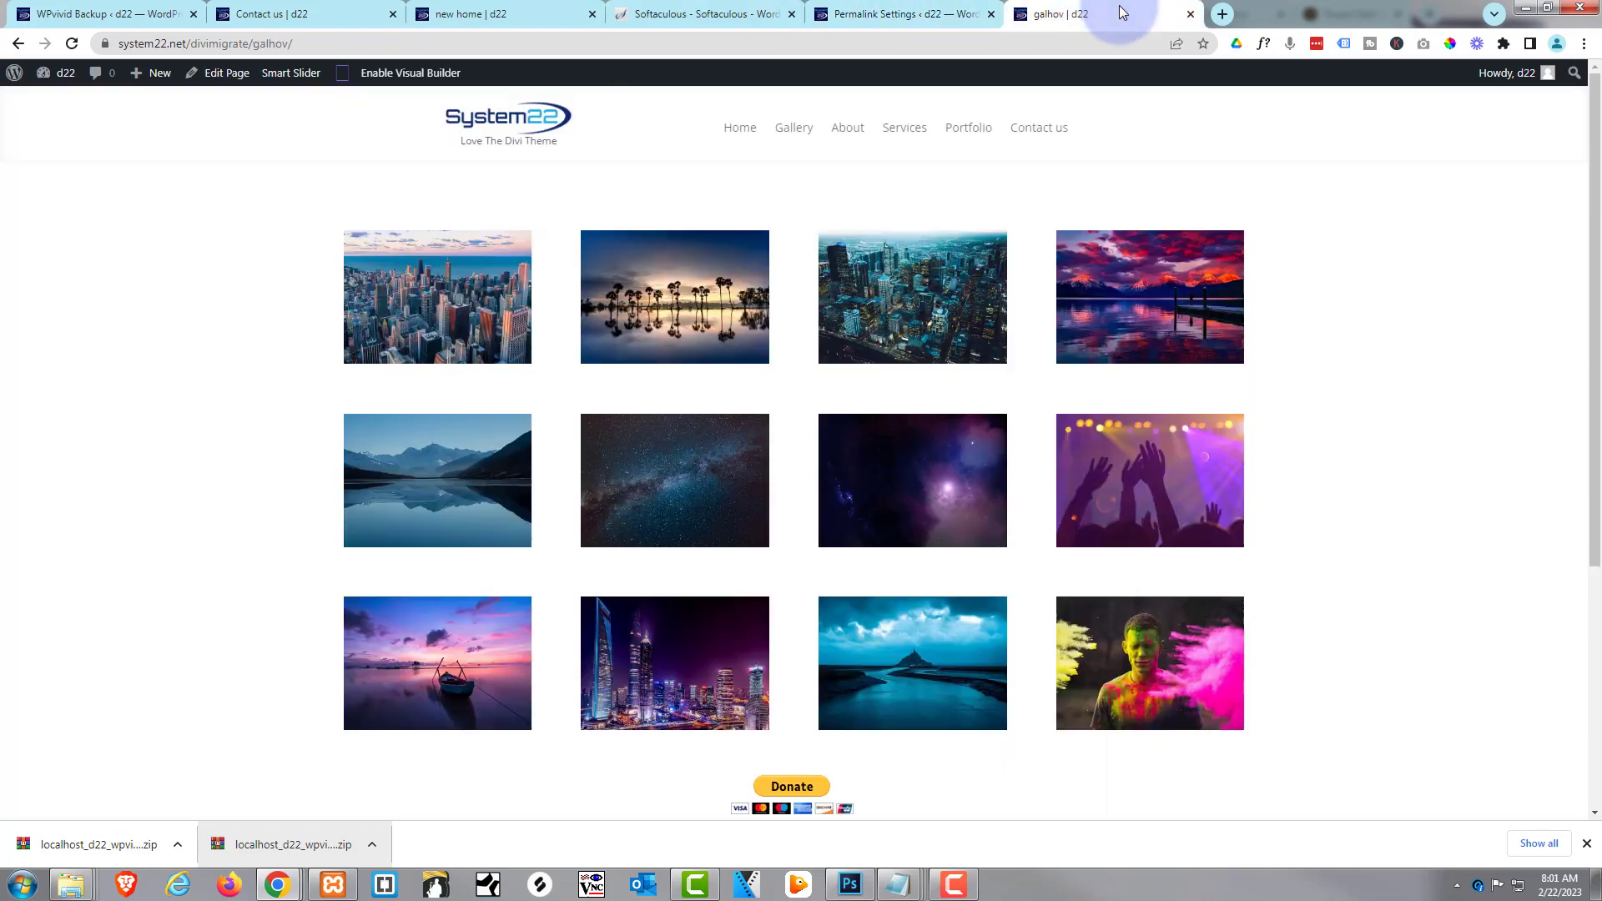
# Reload the live Gallery page to verify it, then return to Permalink Settings
pyautogui.click(73, 43)
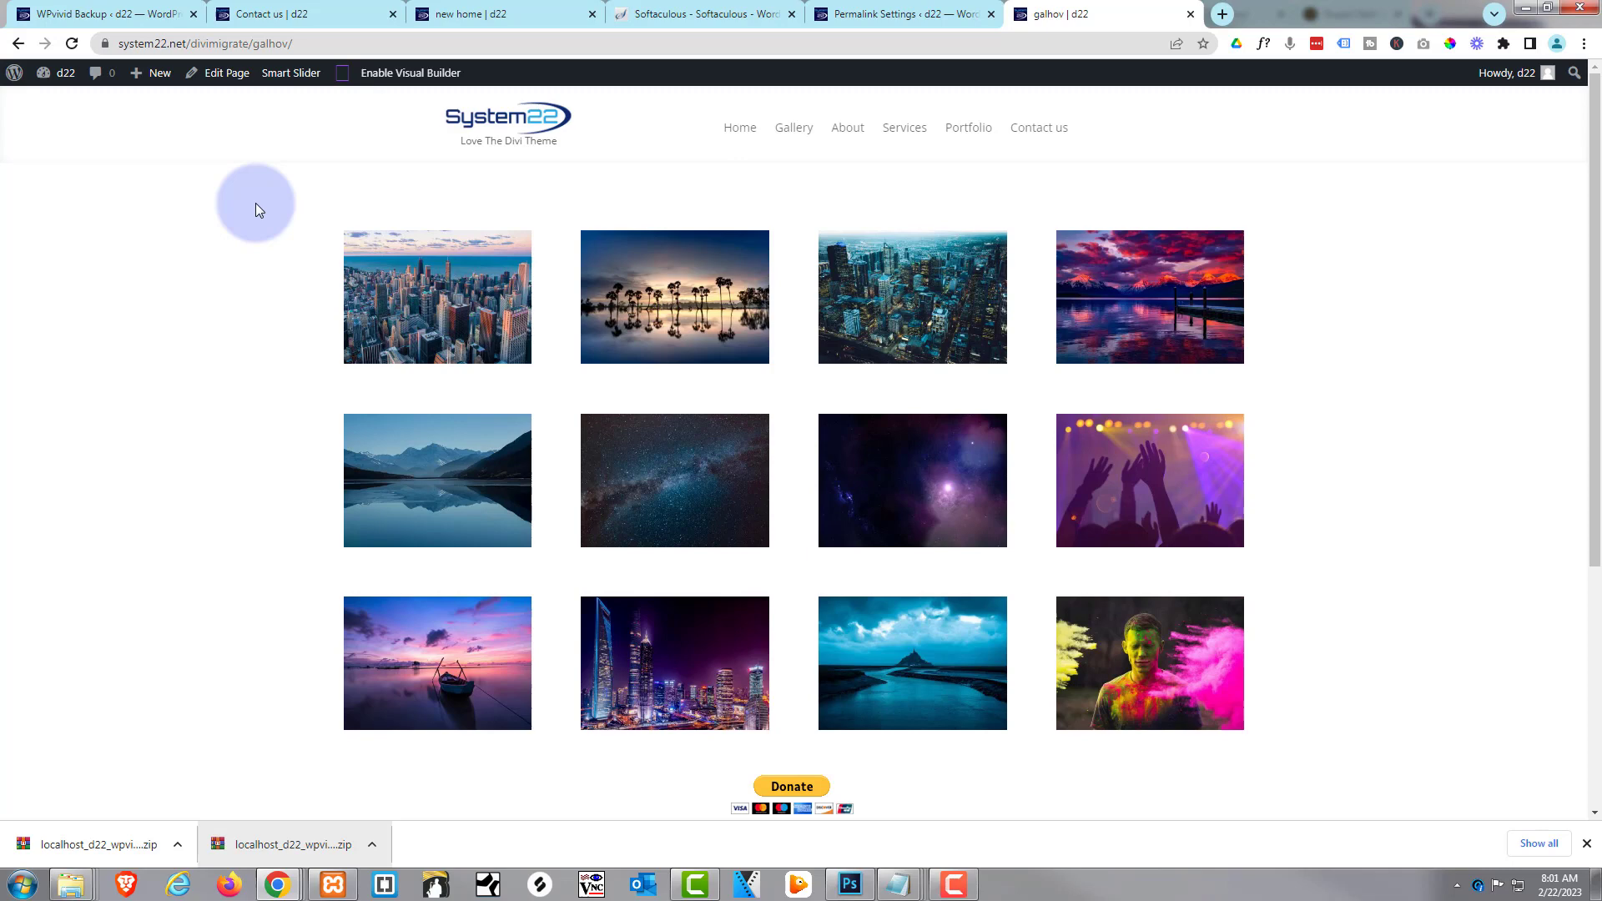
pyautogui.click(873, 15)
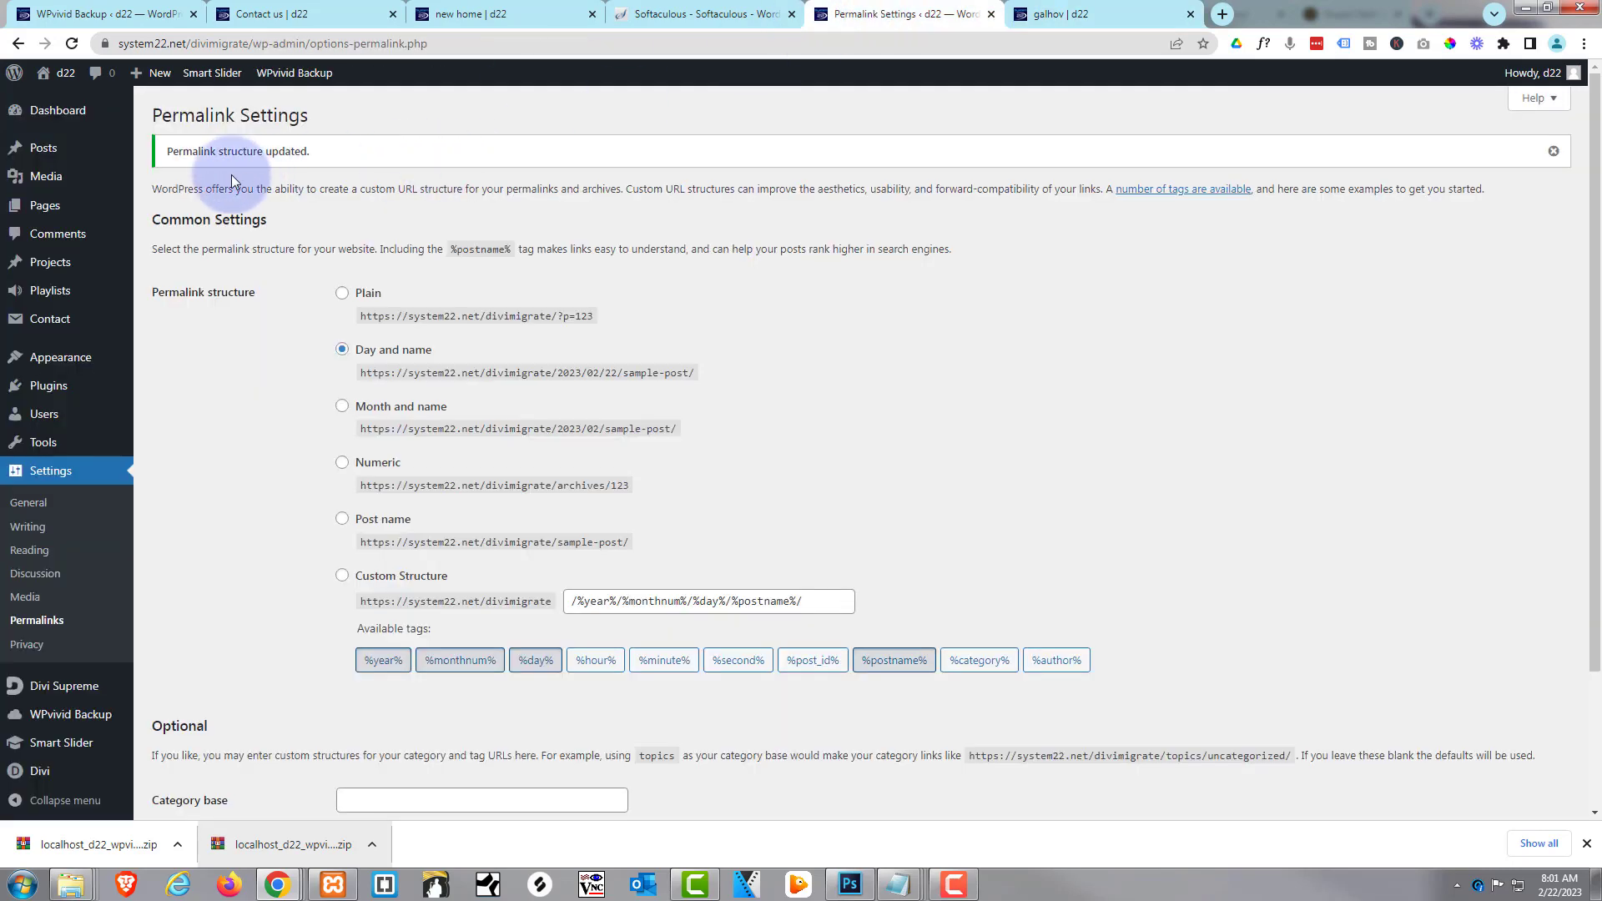
# Search new plugins for 'really simple' to find Really Simple SSL, then return to Gallery
pyautogui.click(45, 393)
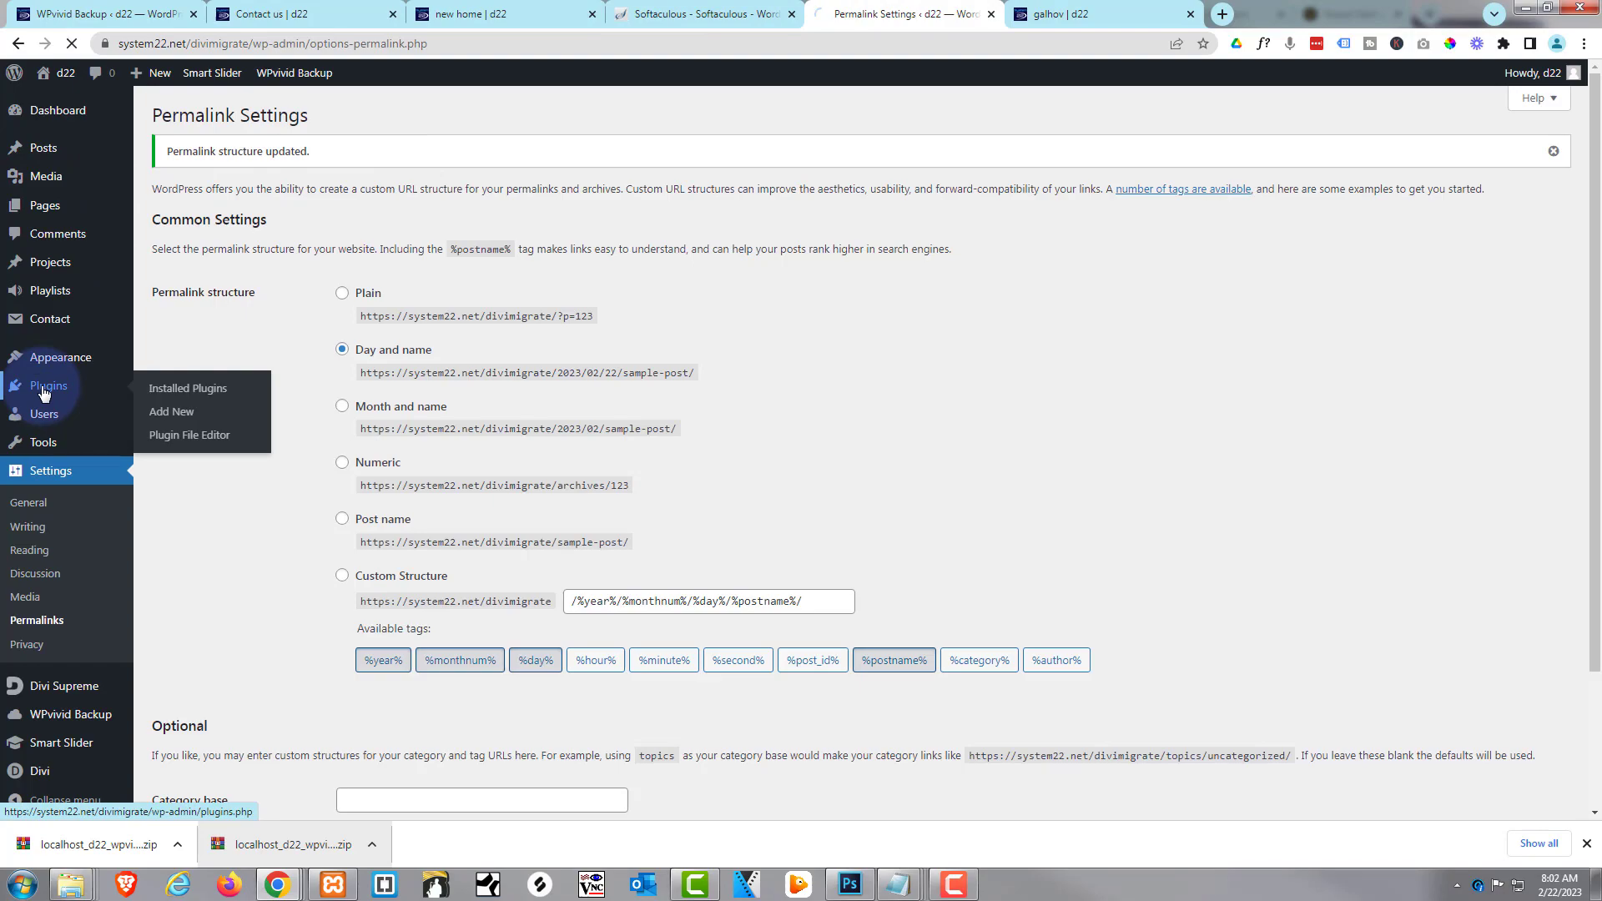
pyautogui.click(261, 116)
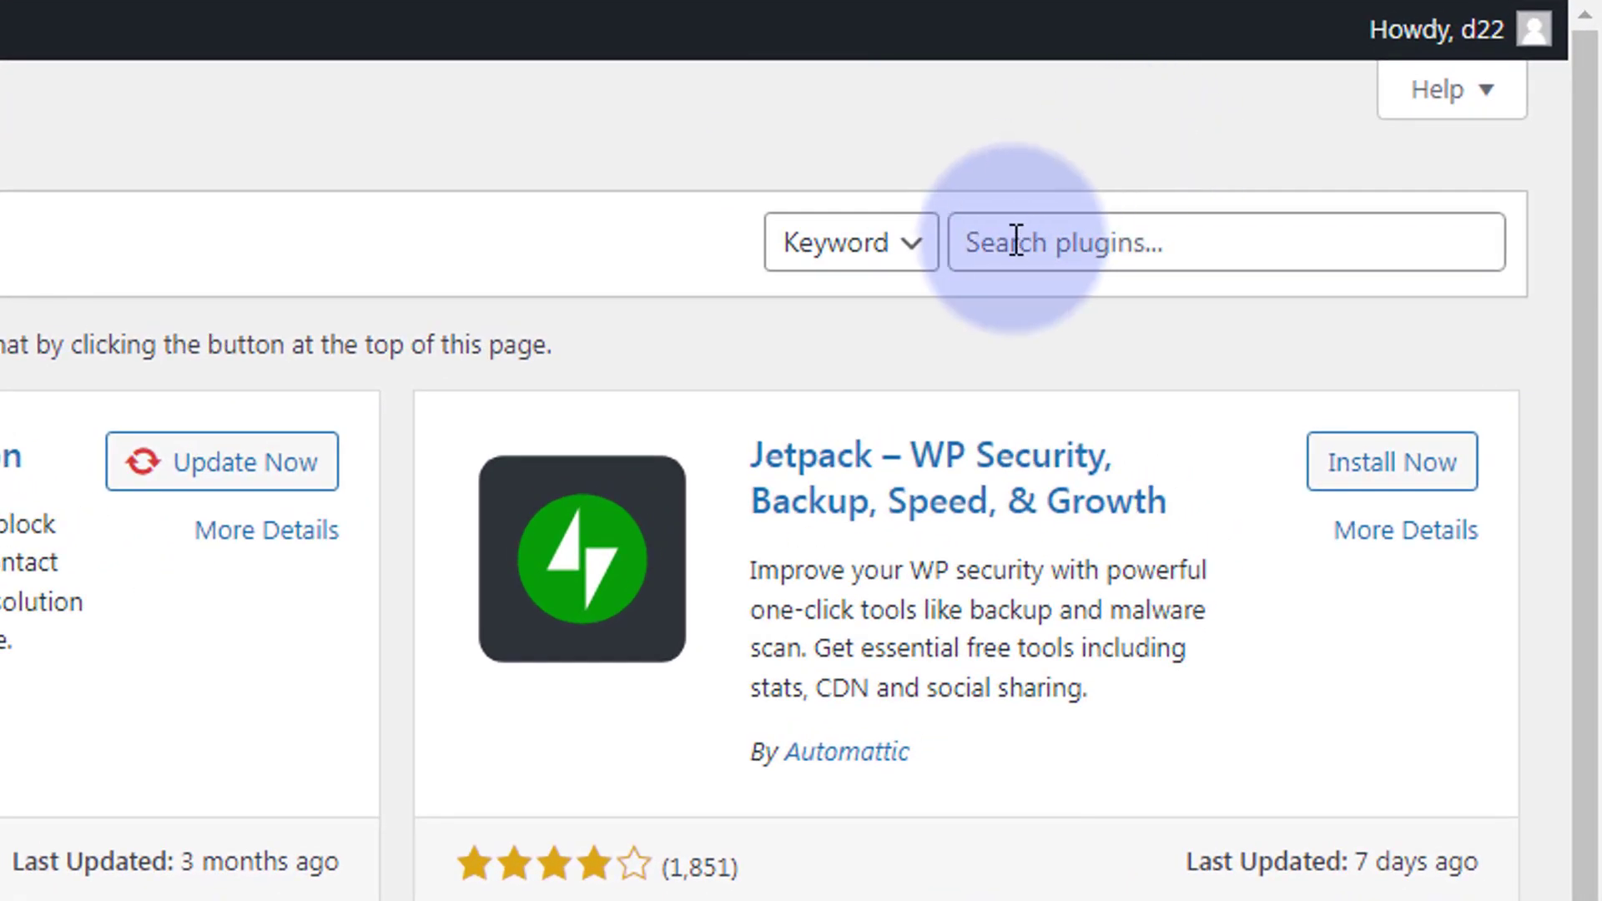
pyautogui.click(1013, 239)
pyautogui.write('really s')
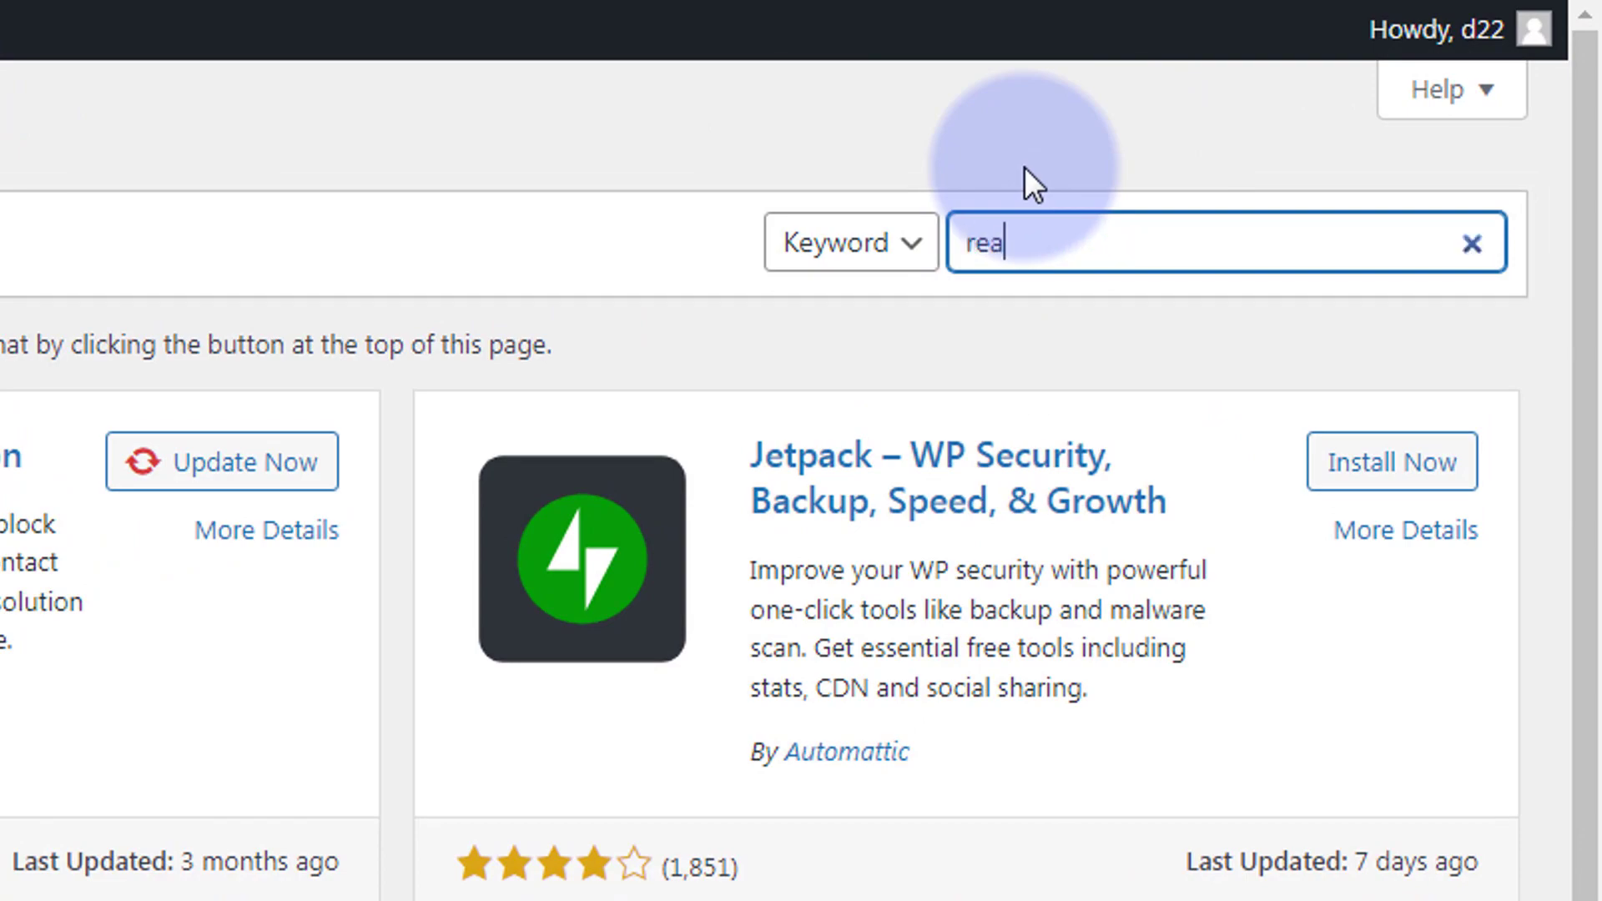
pyautogui.write('imple')
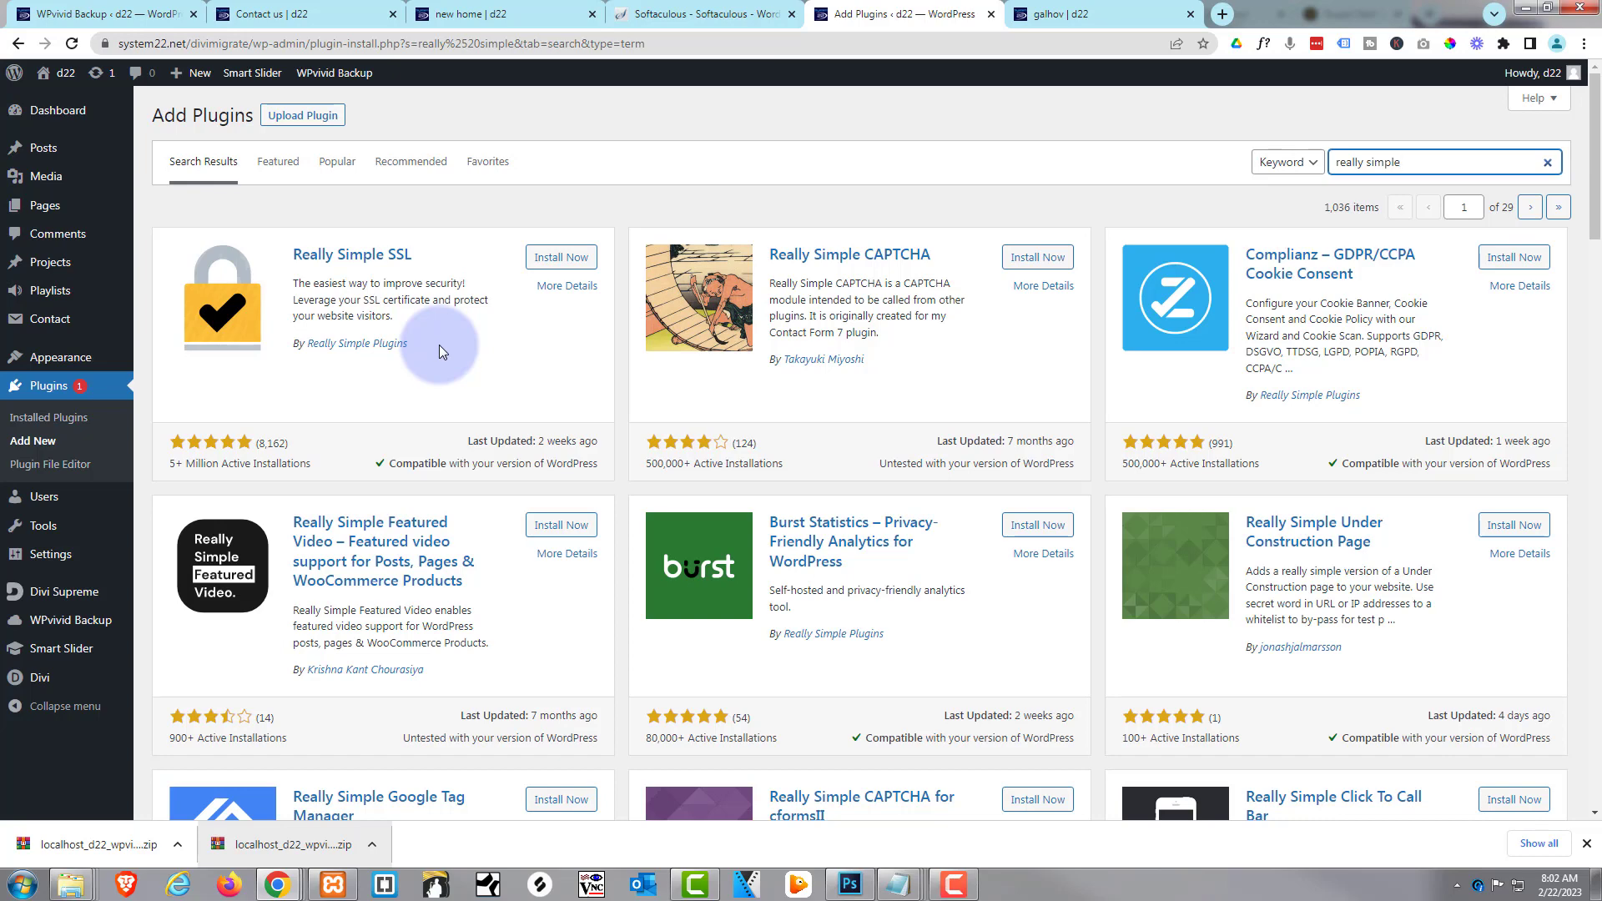
pyautogui.click(1059, 15)
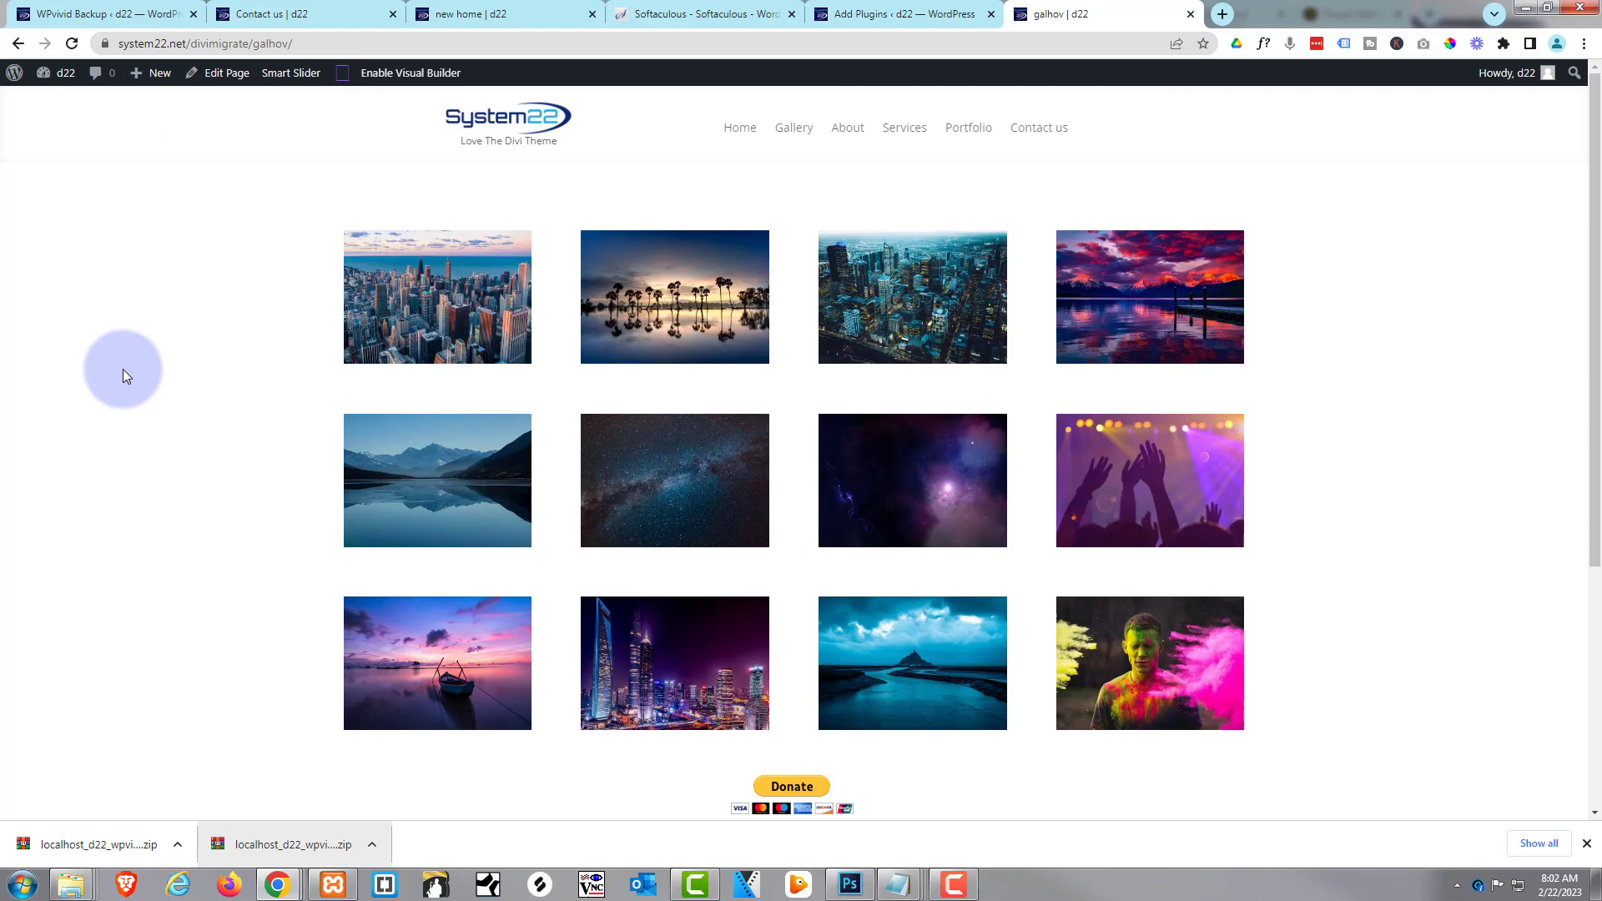
# View the live site's home page with its aurora slider
pyautogui.scroll(-2, 125, 372)
pyautogui.scroll(2, 130, 379)
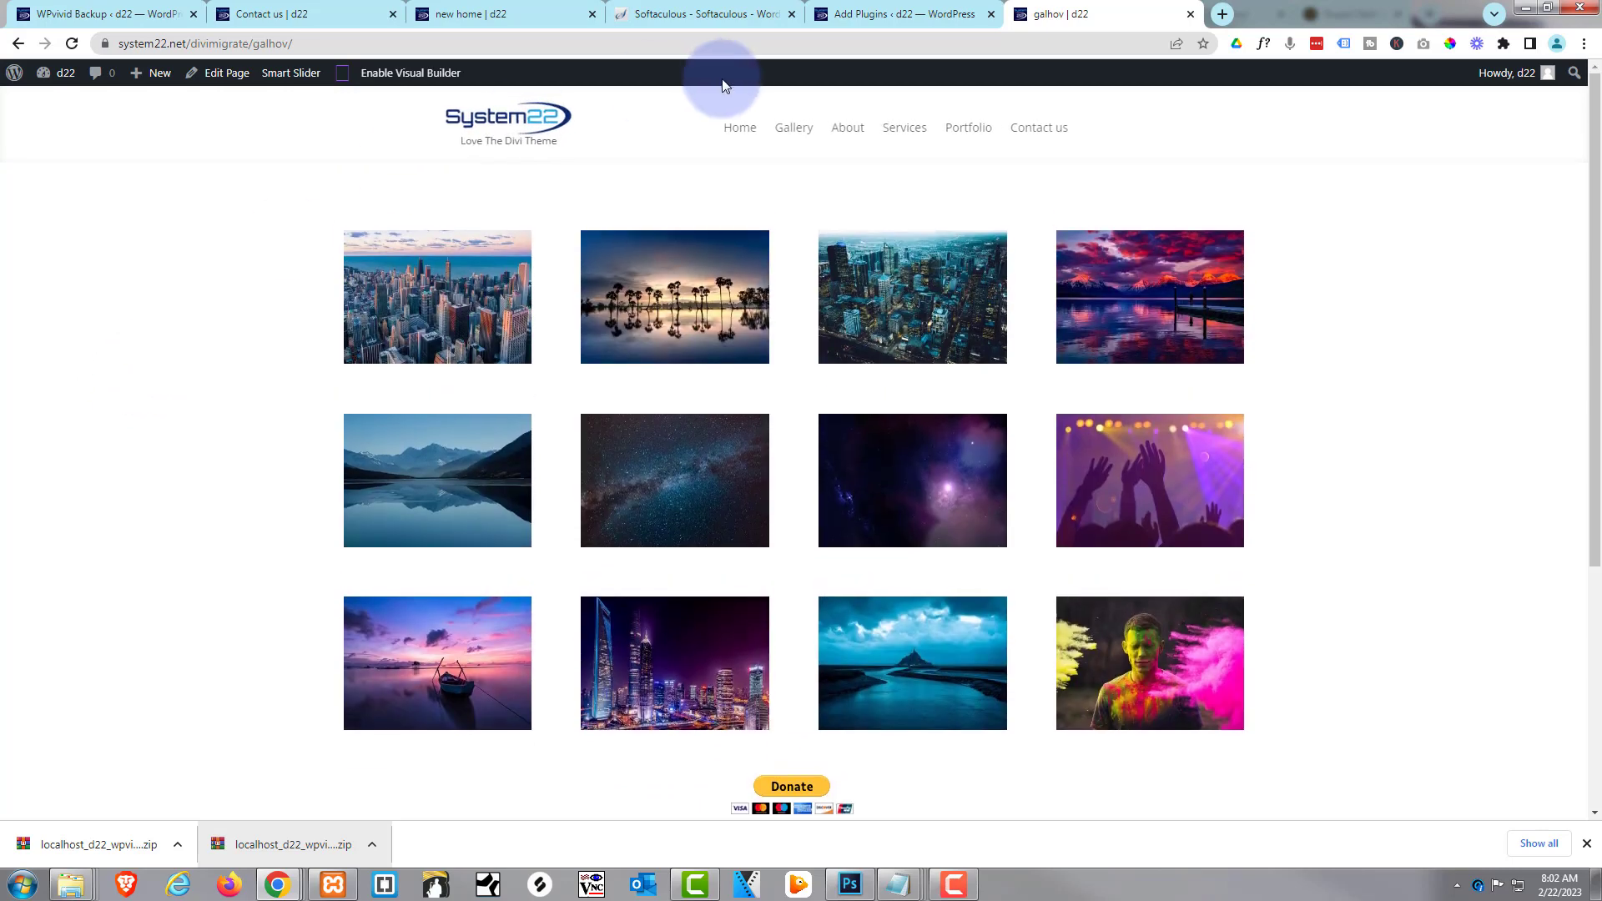
pyautogui.click(734, 138)
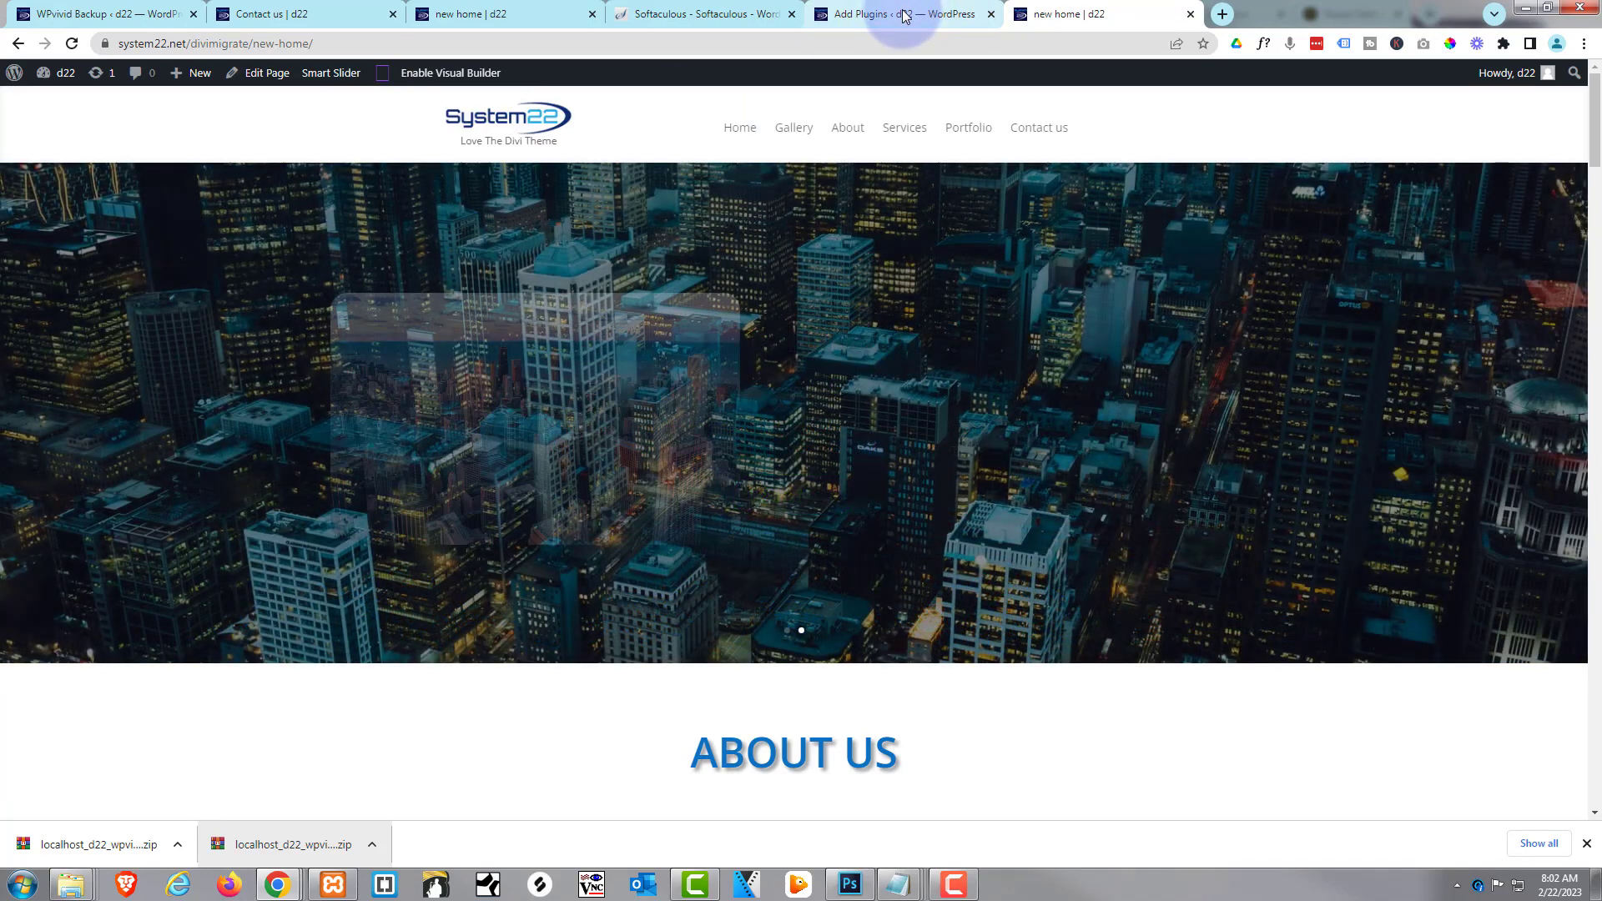
# Open WPvivid Backup > Backup & Restore on the live site, showing the Feb-22-2023 12:49 backup
pyautogui.click(906, 16)
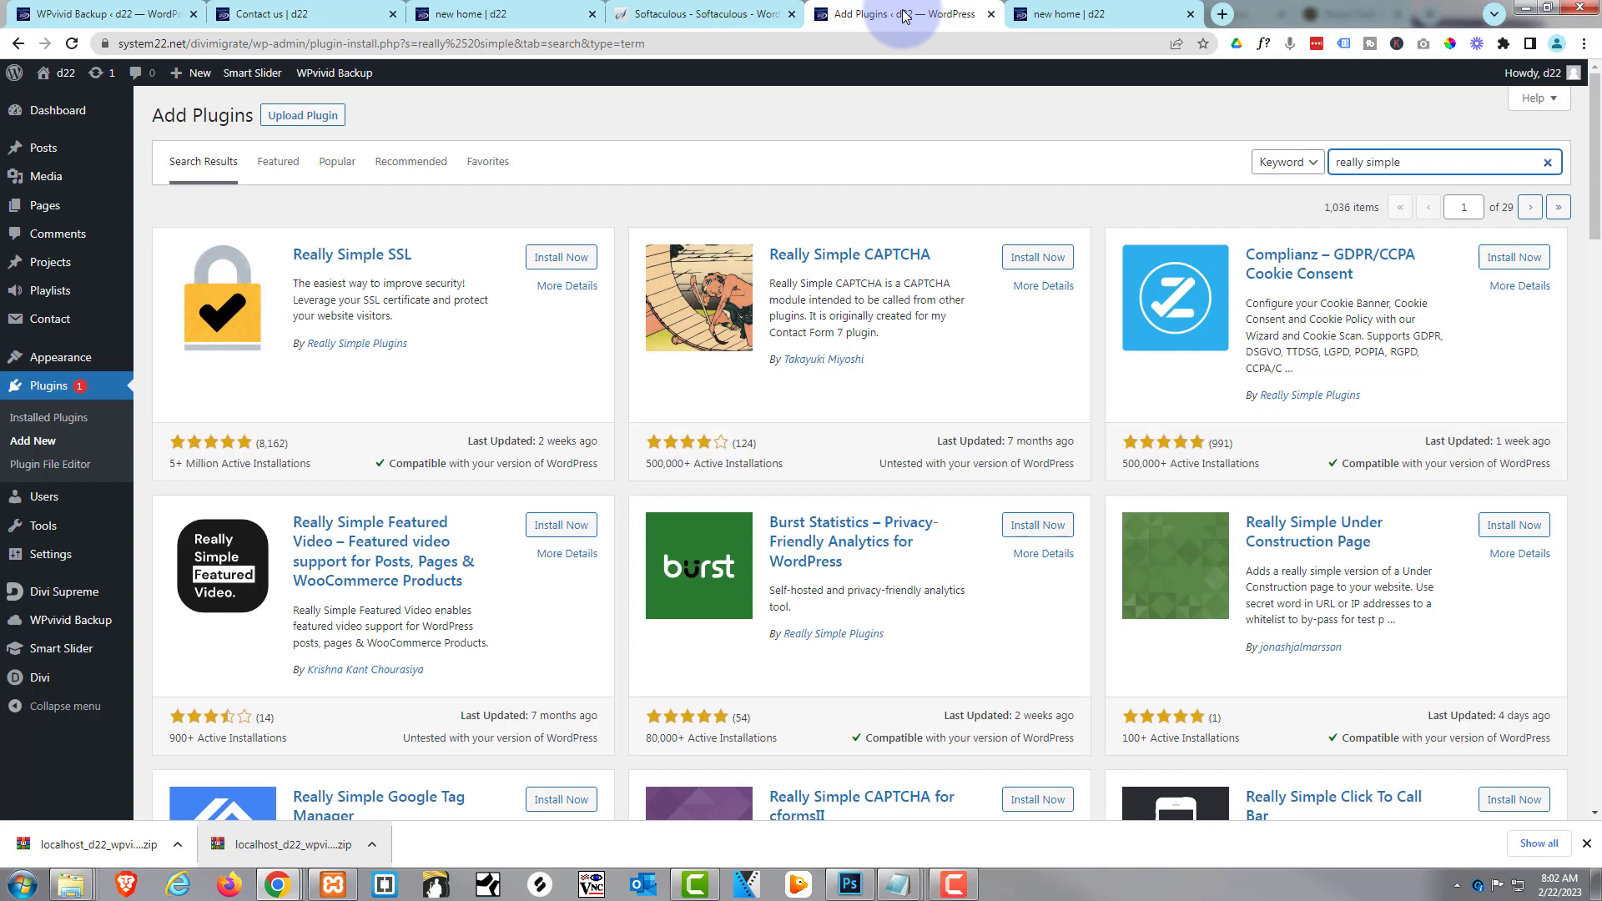
pyautogui.moveTo(67, 624)
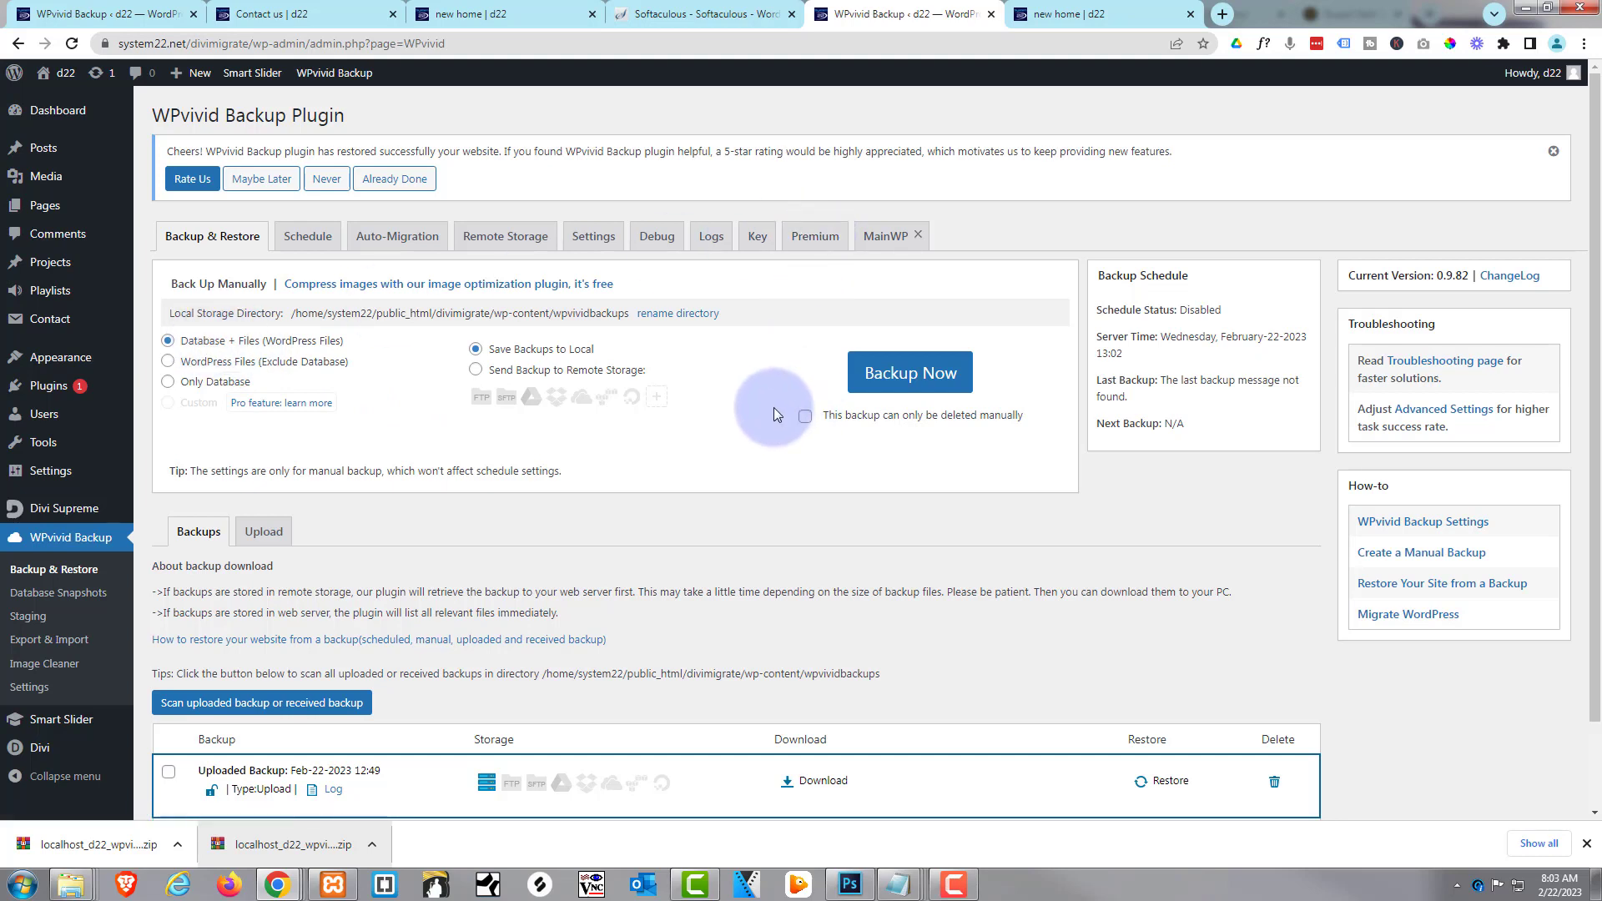
pyautogui.moveTo(722, 399)
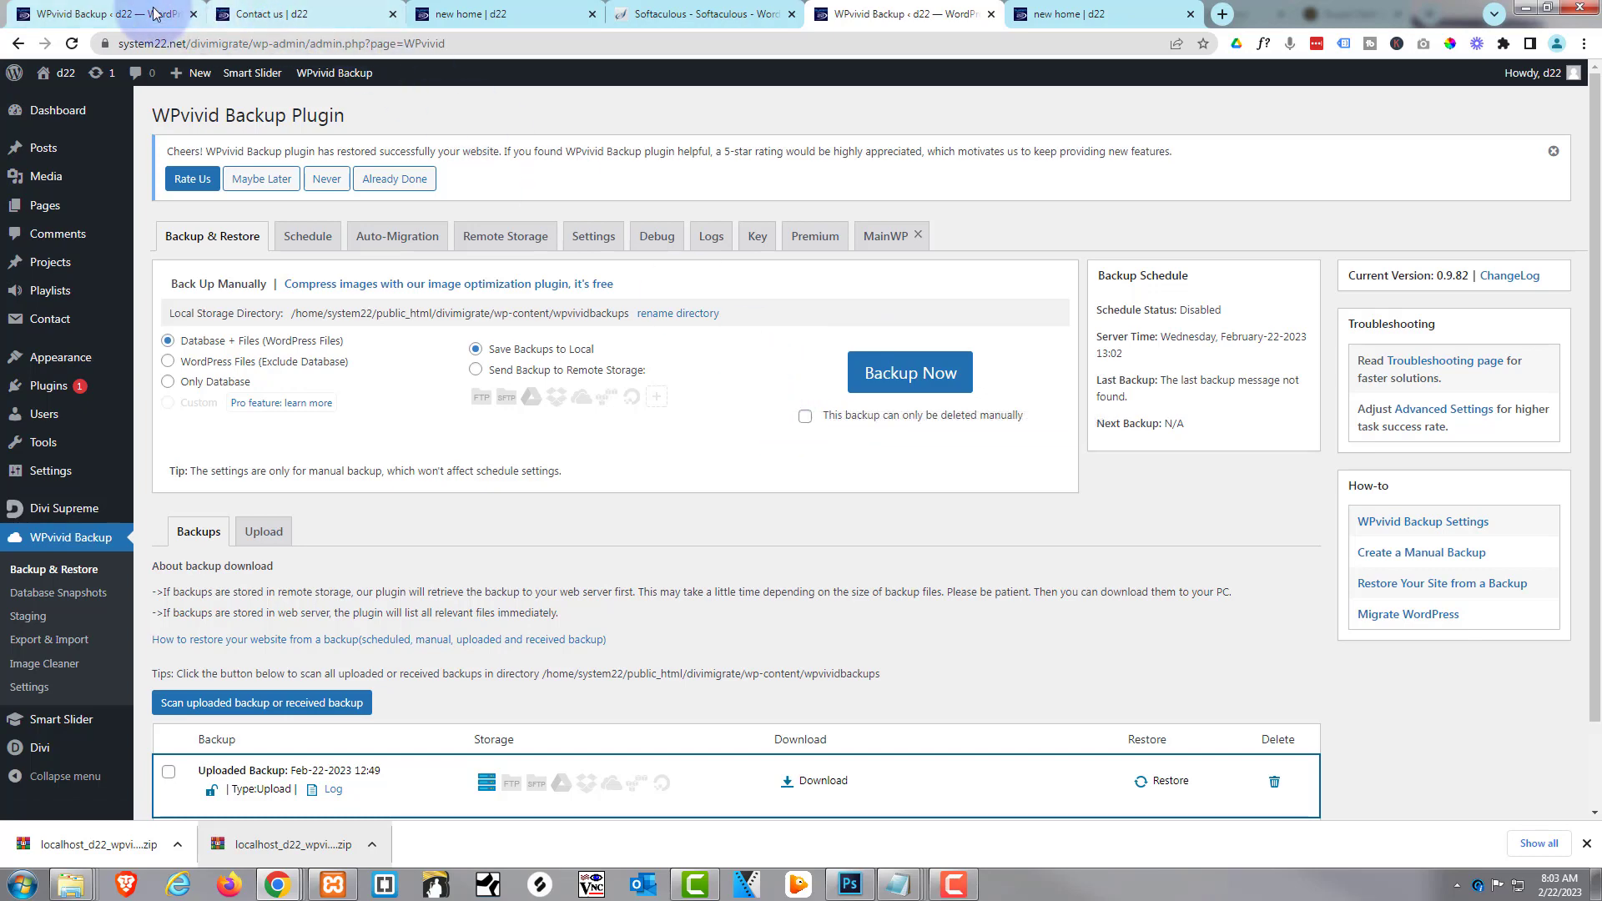
# Open the local d22 site's 'new home' page with its aurora slider for comparison
pyautogui.click(117, 14)
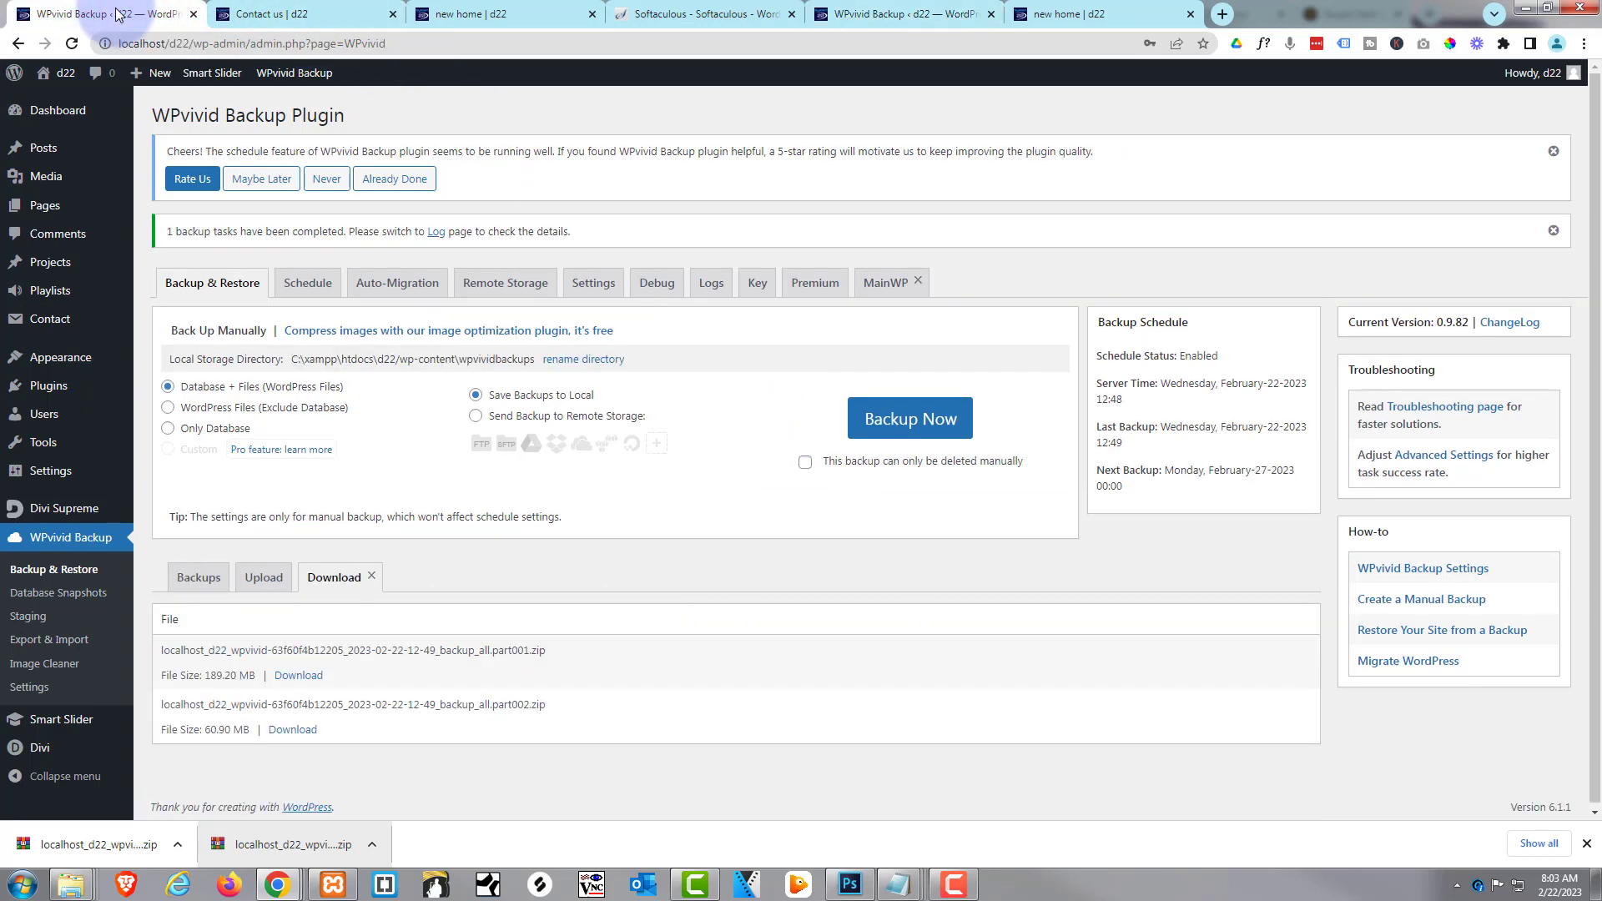
pyautogui.click(267, 14)
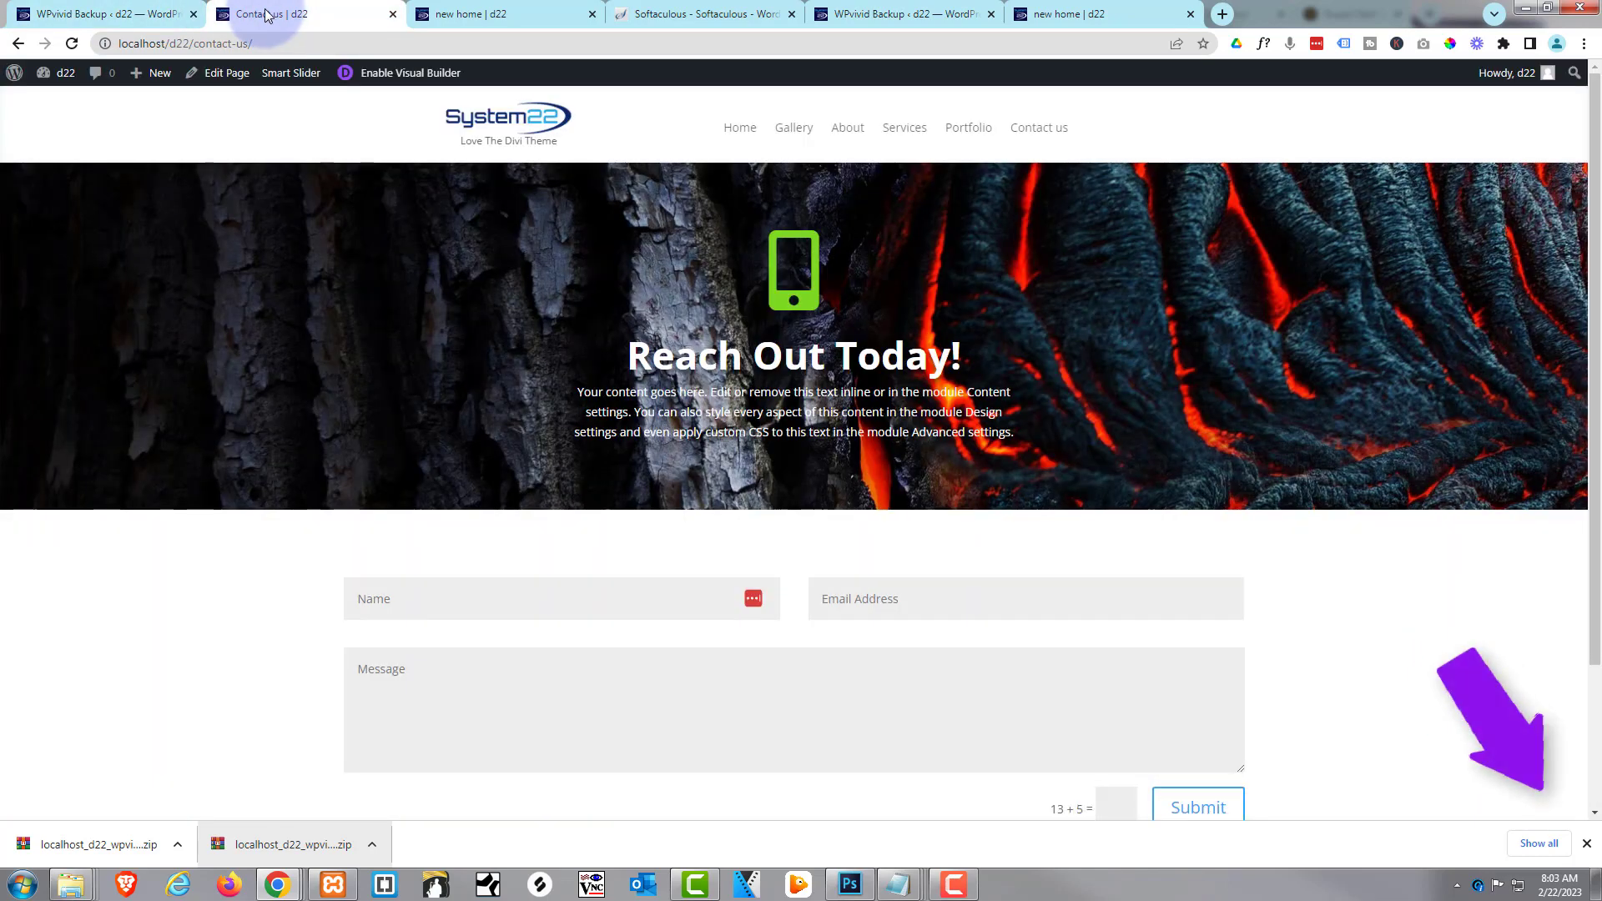
pyautogui.click(742, 130)
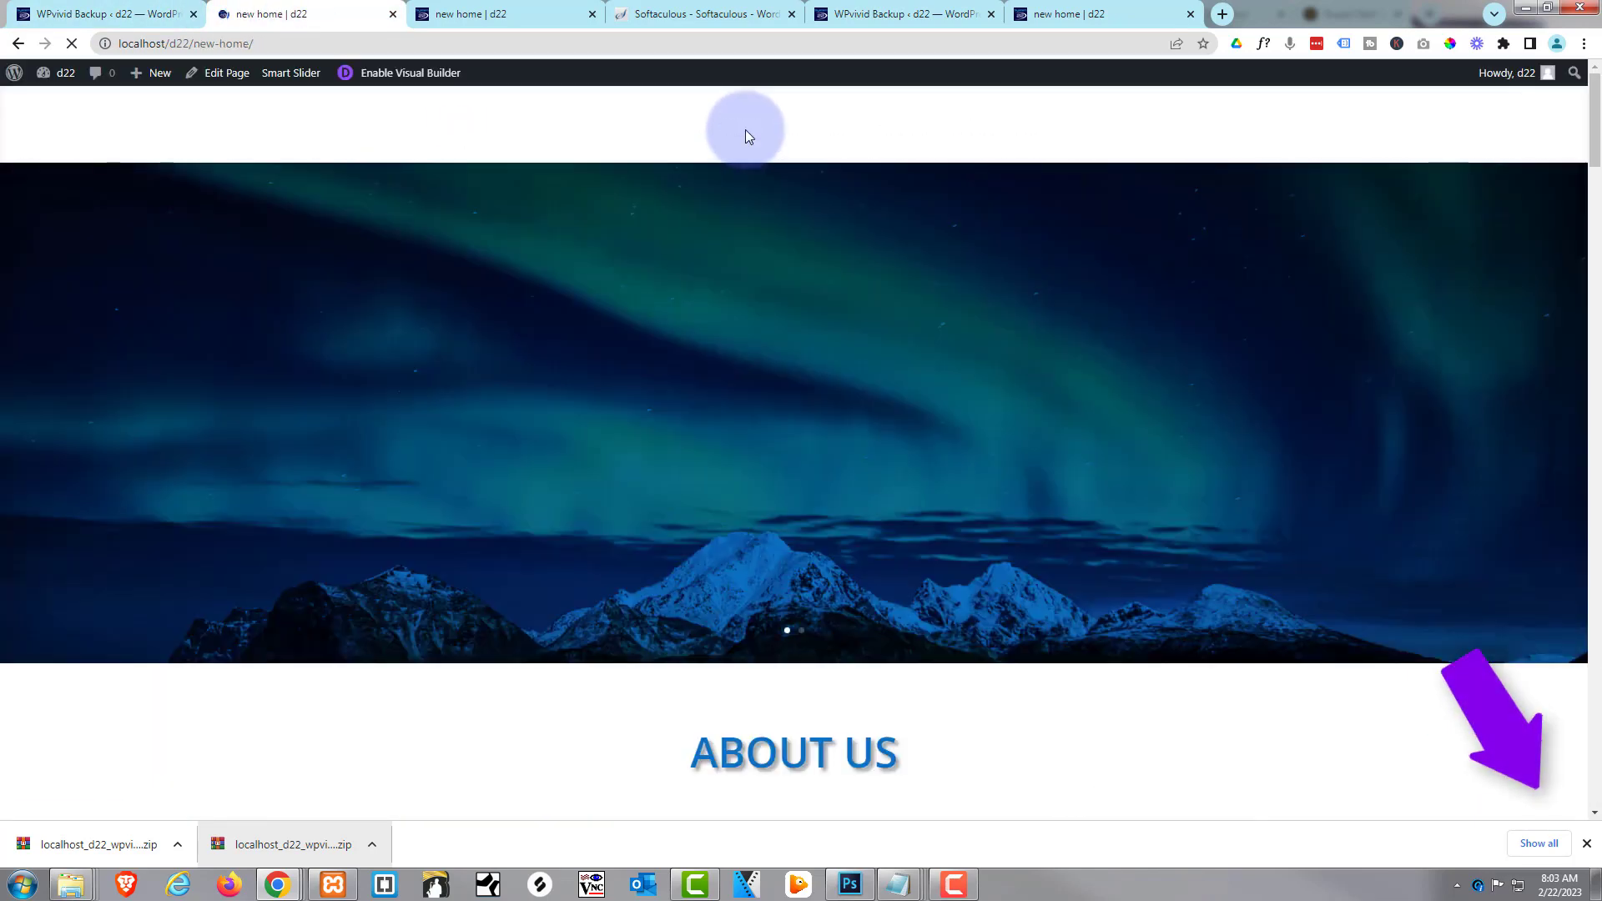